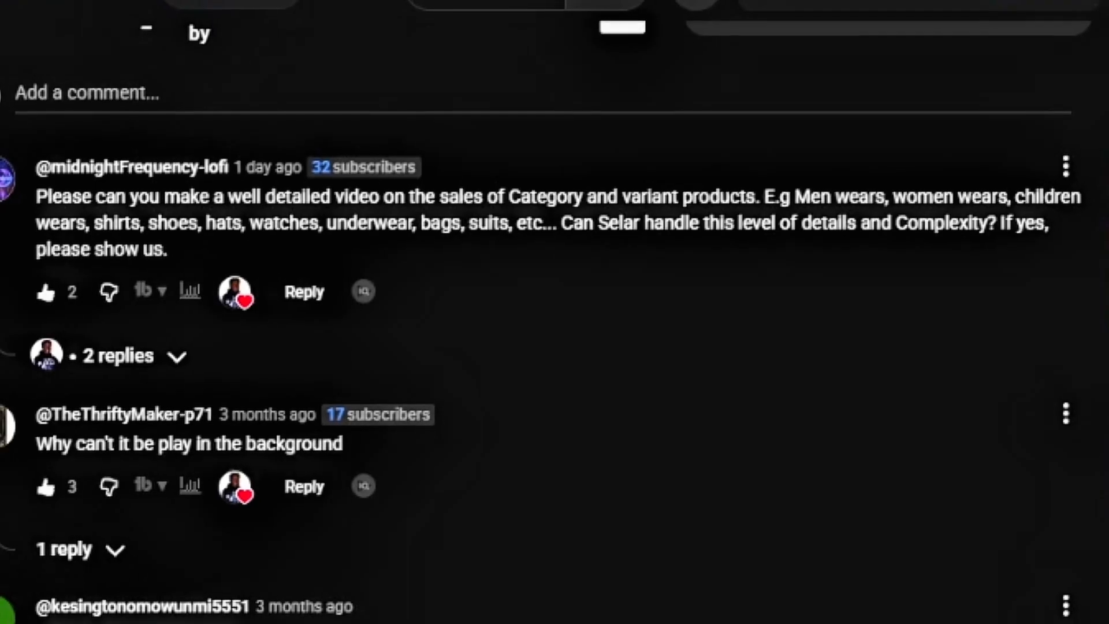
Read the viewer comment about selling category and variant products below the Selar physical products video.
scroll(554, 311, up, 2)
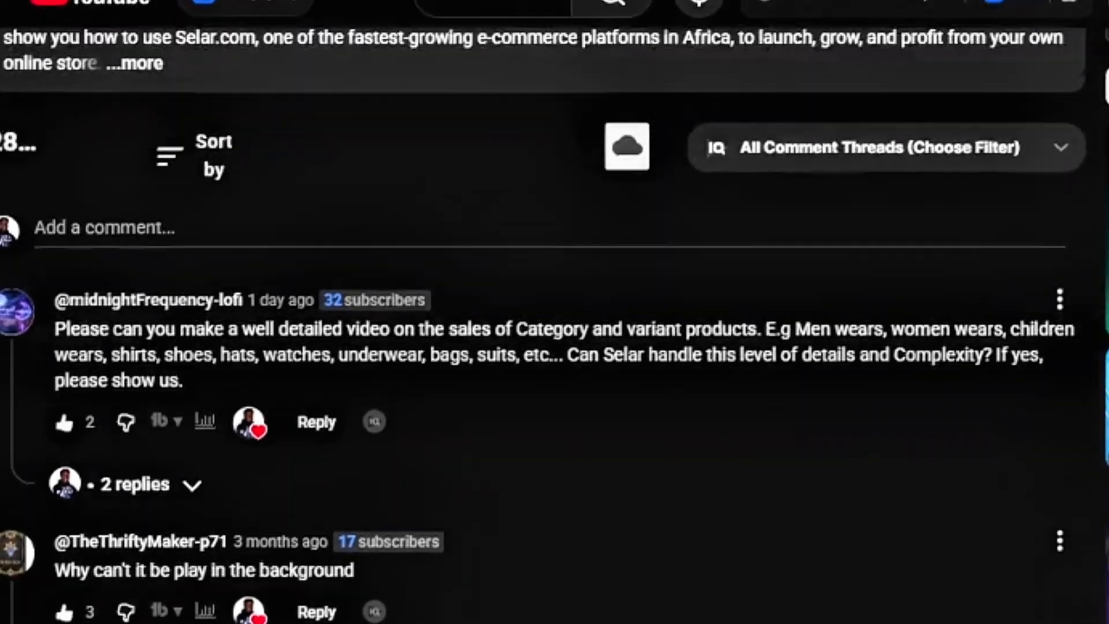
scroll(555, 312, up, 4)
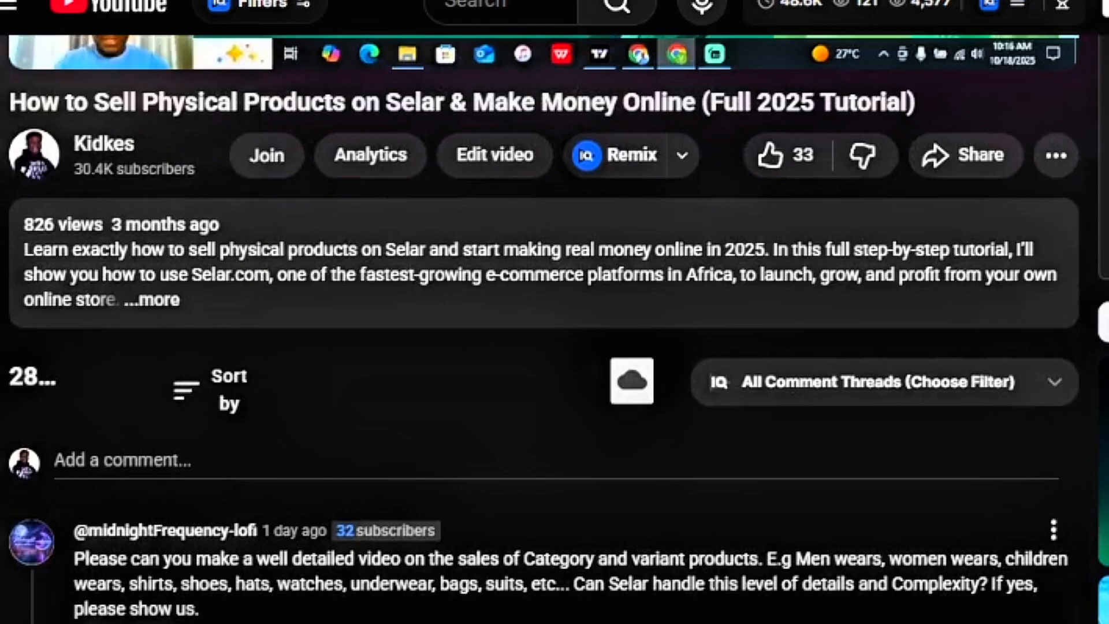
scroll(555, 323, down, 1)
scroll(555, 323, down, 4)
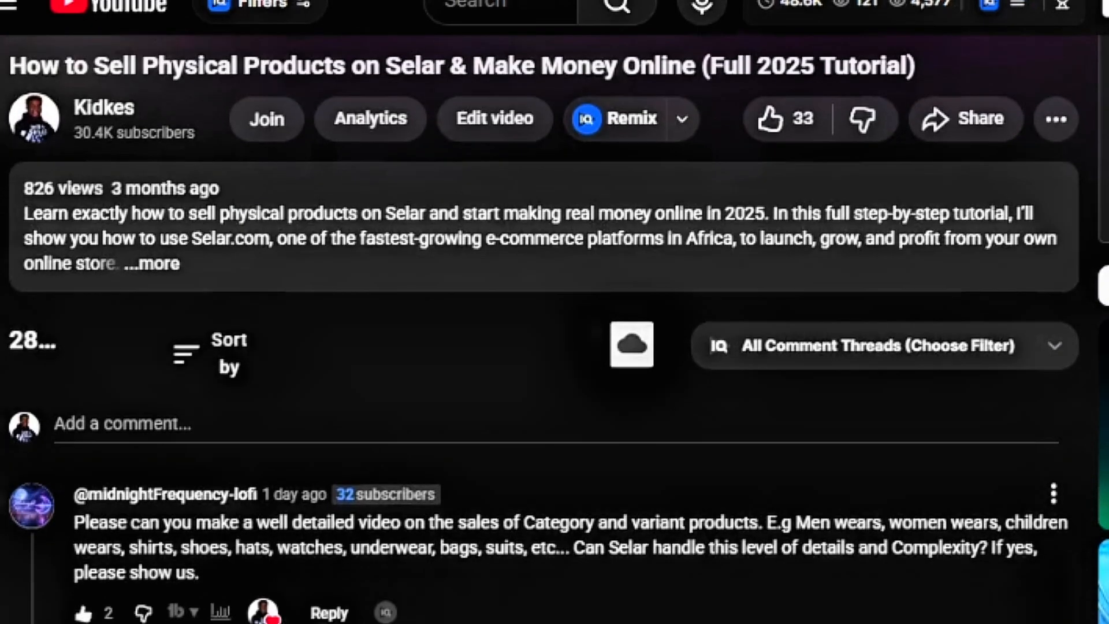
scroll(555, 323, down, 1)
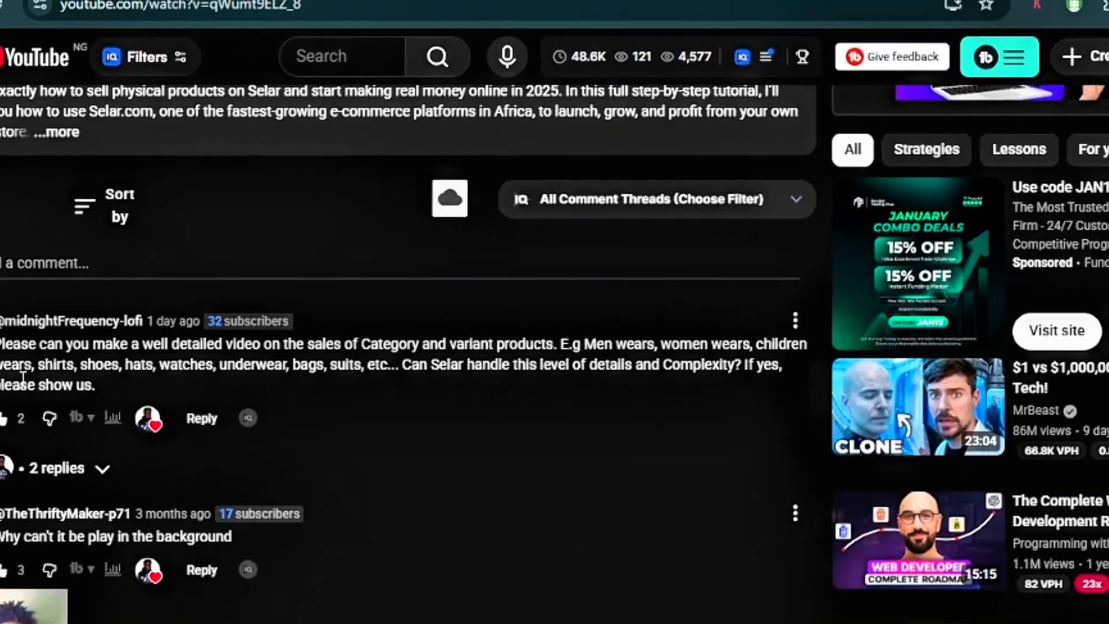
drag(1, 385, 127, 379)
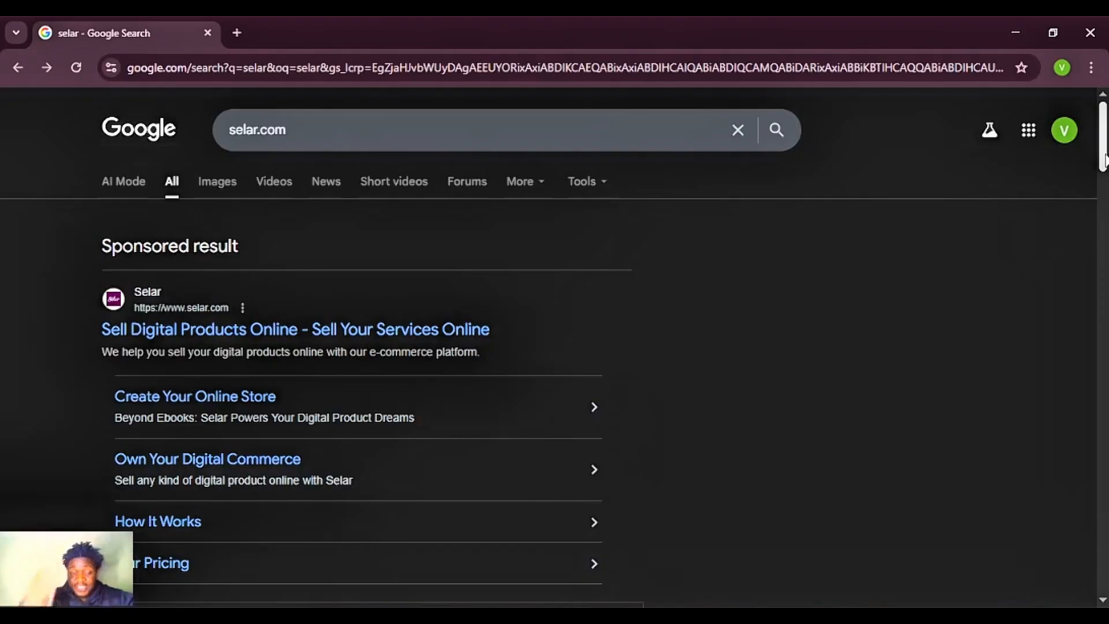
Open the Selar website from the sponsored Google search result and log in to the creator account.
scroll(1103, 161, down, 1)
scroll(1104, 162, up, 1)
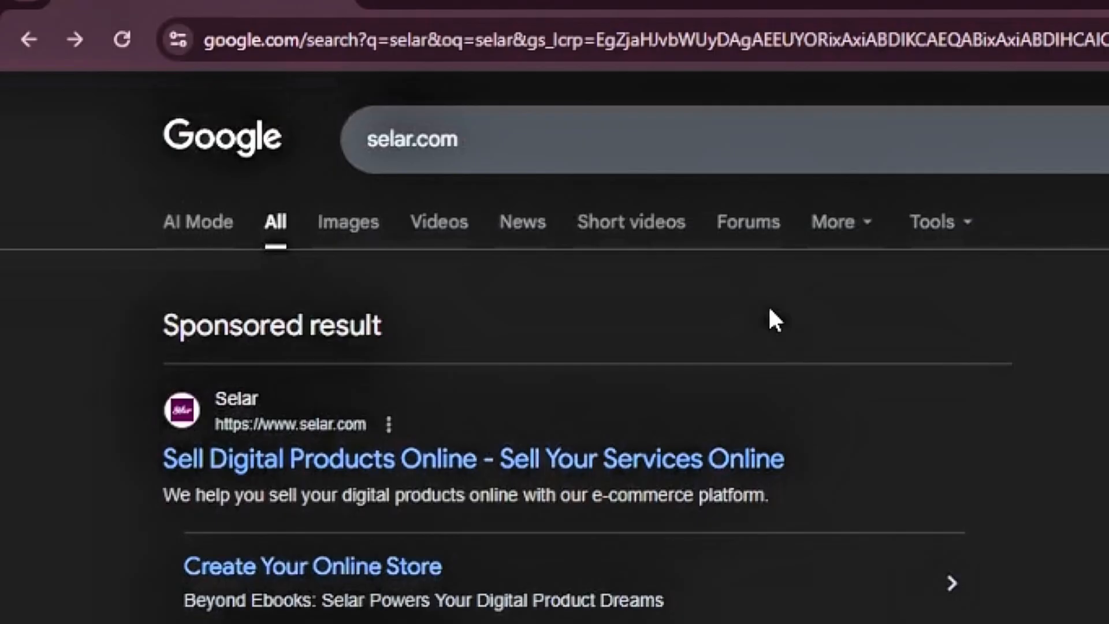
click(416, 468)
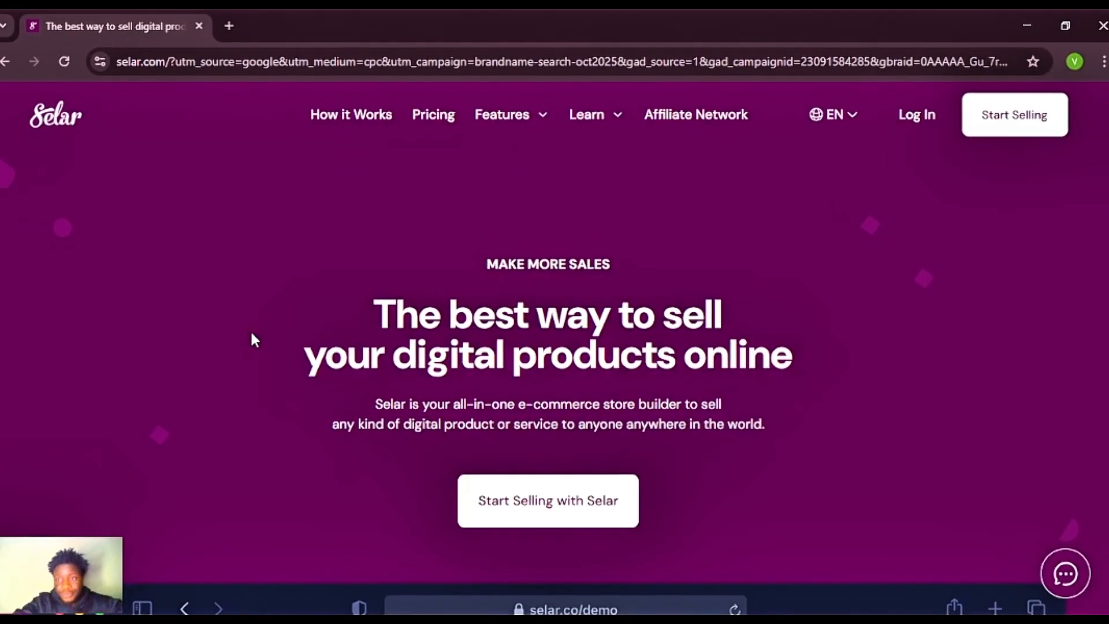
mouse_move(1106, 120)
mouse_down()
mouse_move(1108, 134)
mouse_move(1107, 119)
mouse_up()
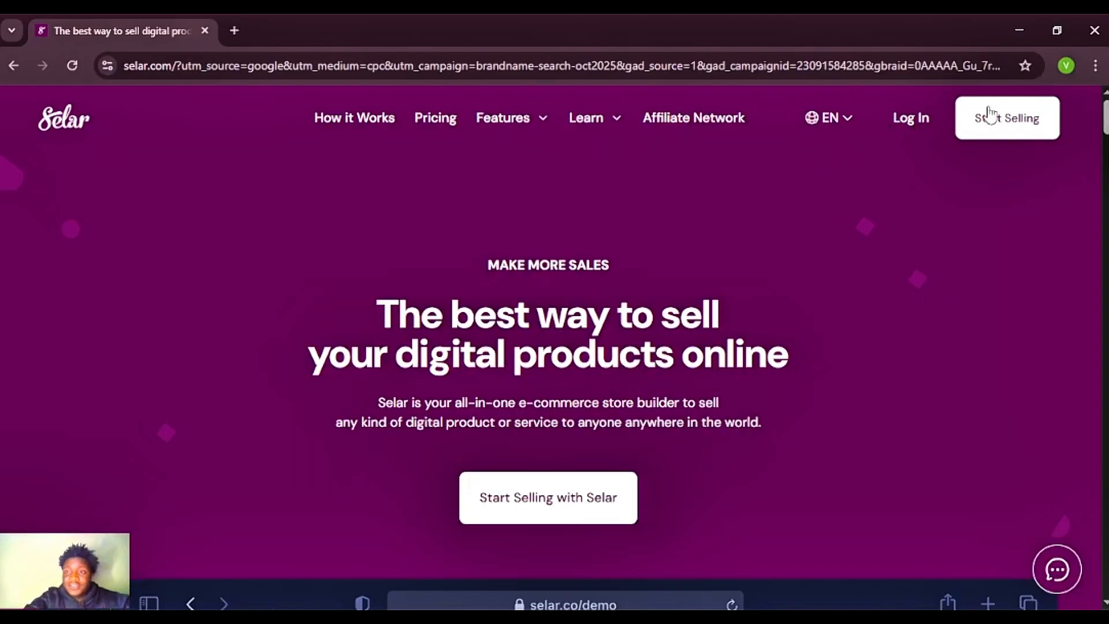
click(918, 122)
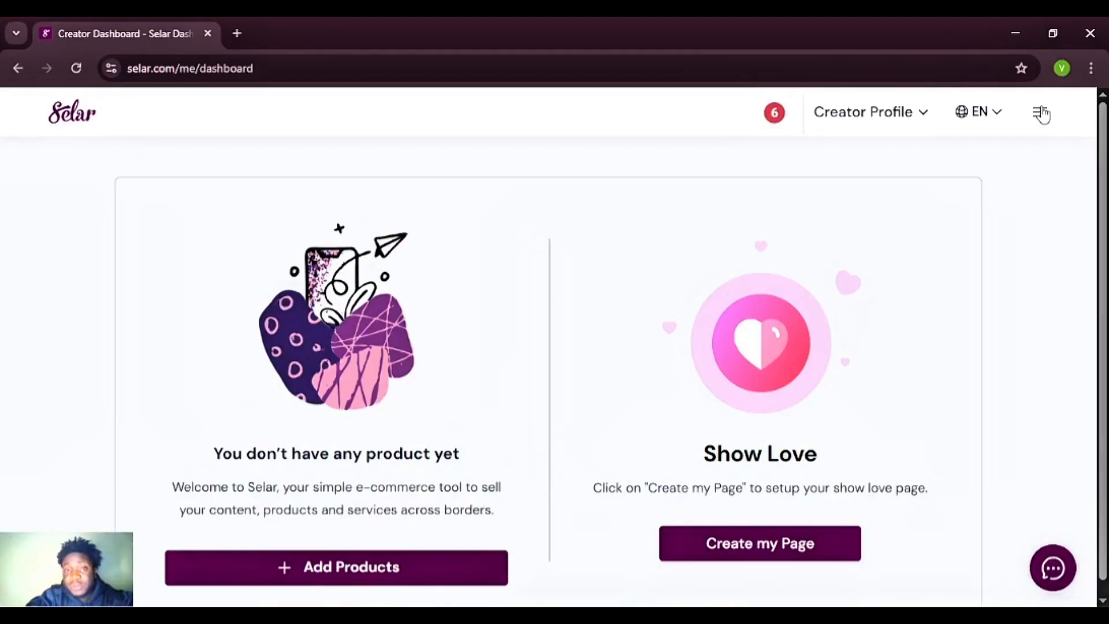
Open the Store Delivery Settings page from the creator dashboard's settings.
click(1042, 114)
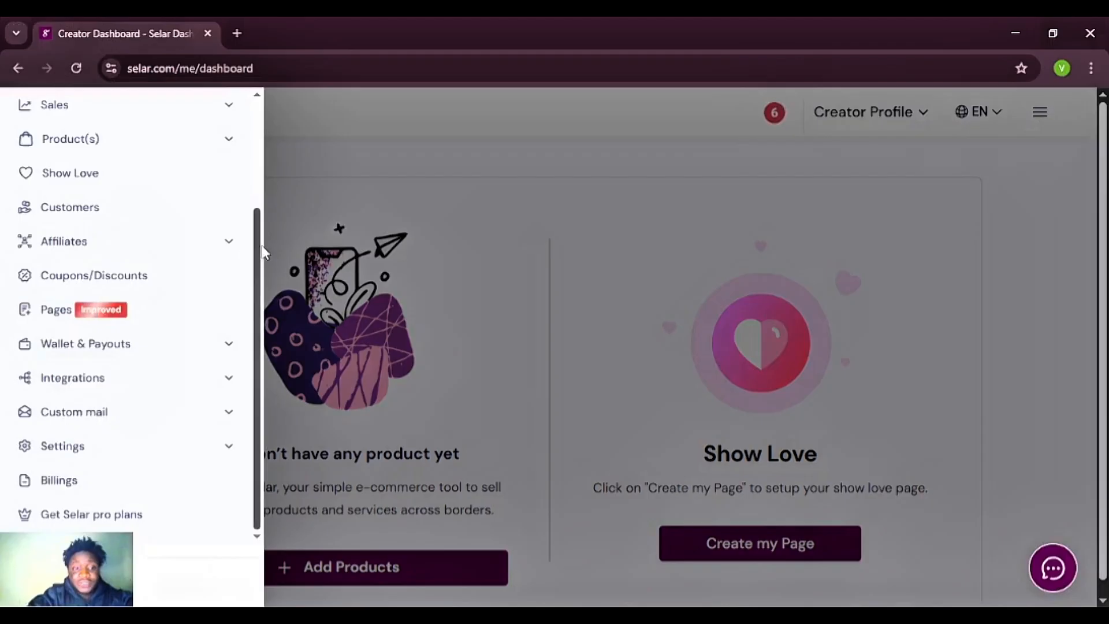
drag(257, 247, 270, 314)
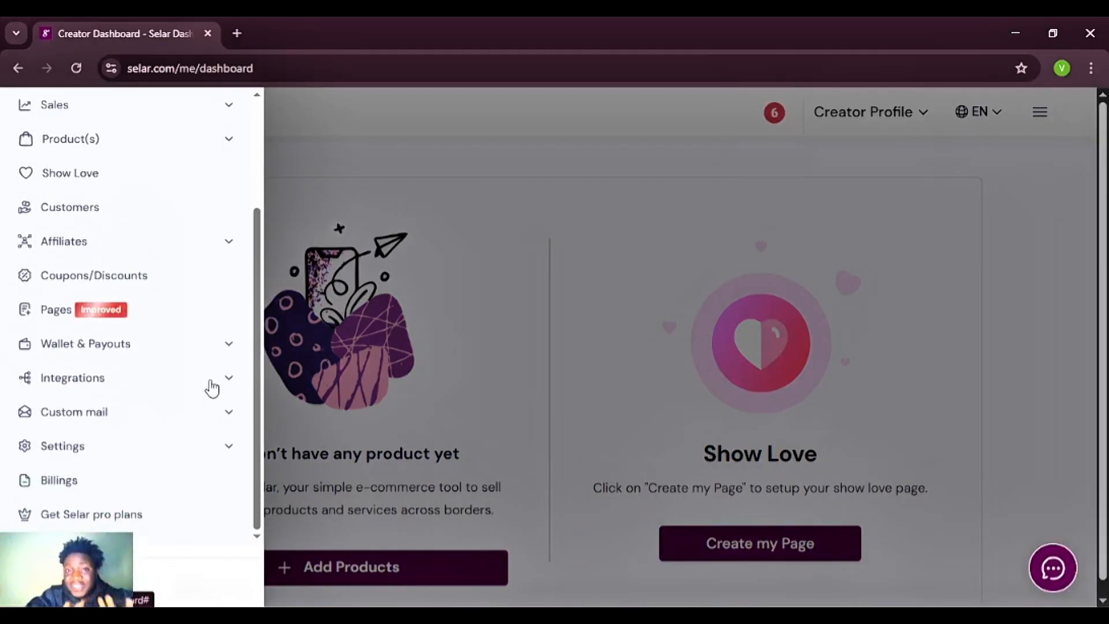
click(151, 454)
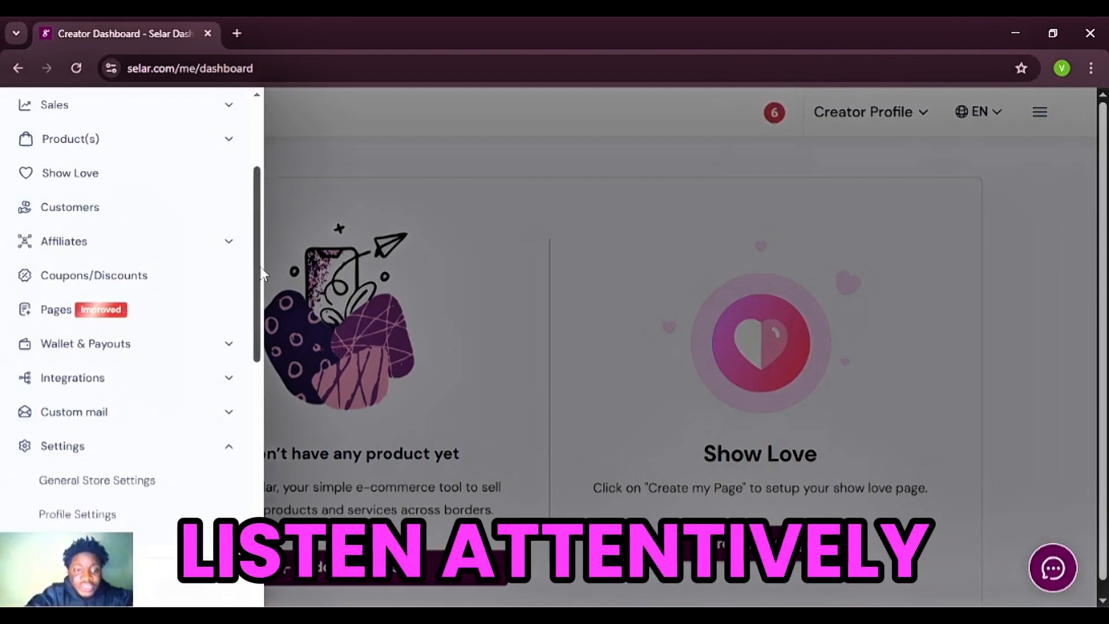
scroll(246, 317, down, 5)
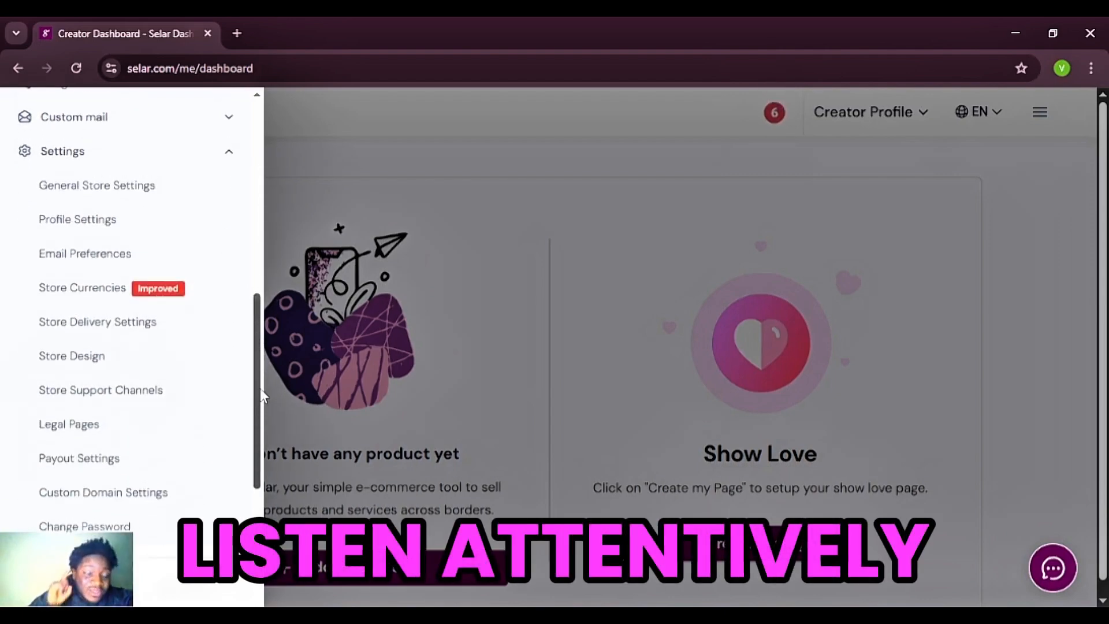
drag(261, 391, 260, 394)
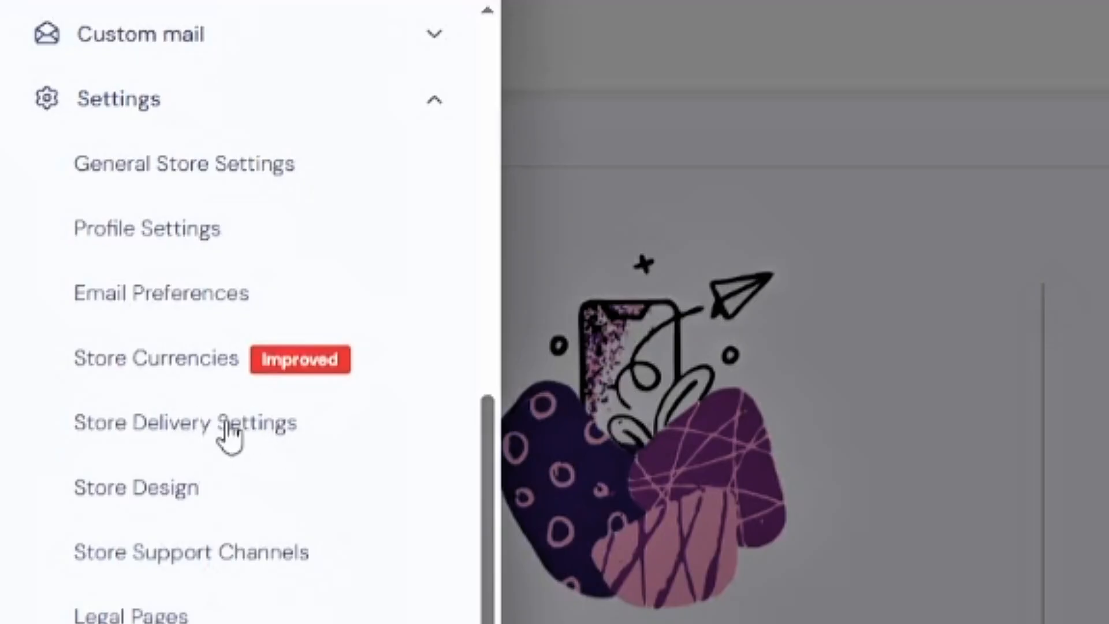
click(228, 424)
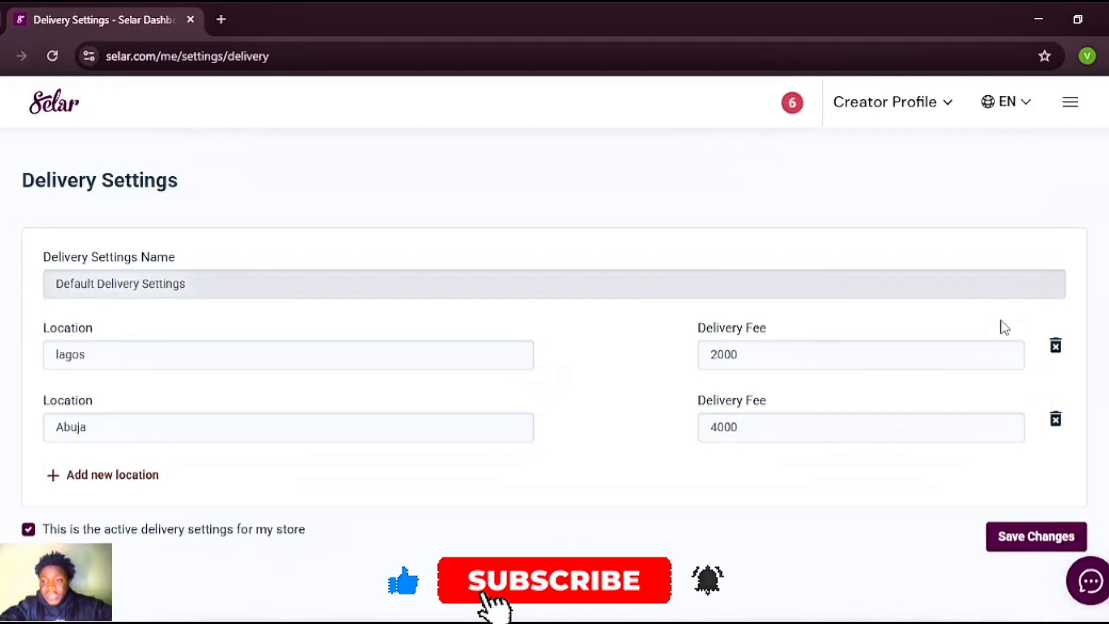
Delete both existing delivery locations and add a new location "lagos" with a delivery fee of 4000.
click(1054, 346)
click(1056, 350)
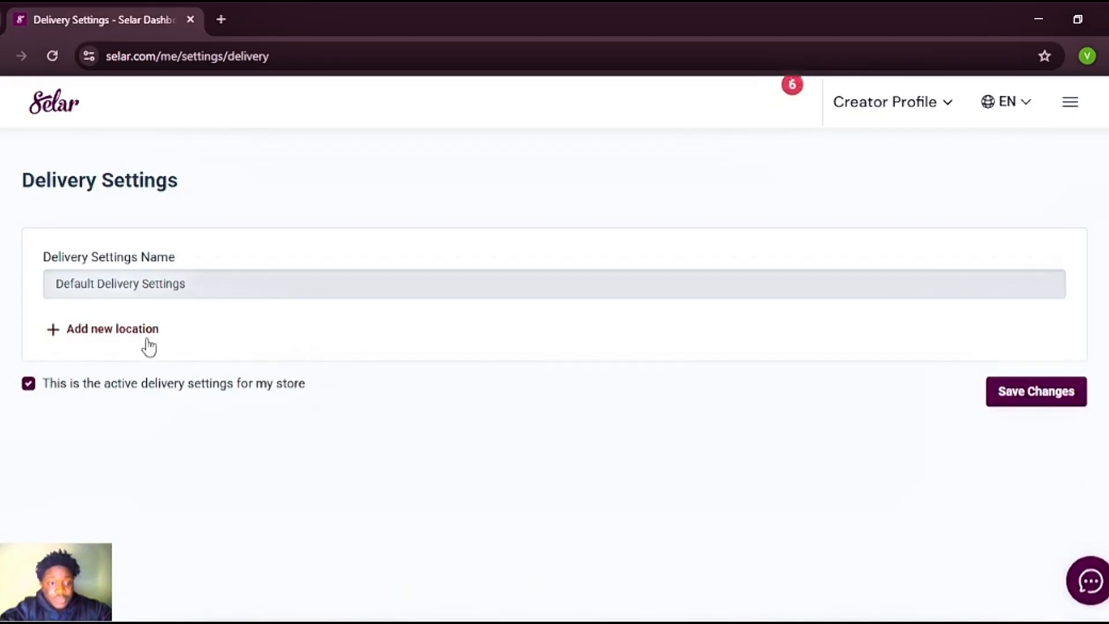
click(113, 329)
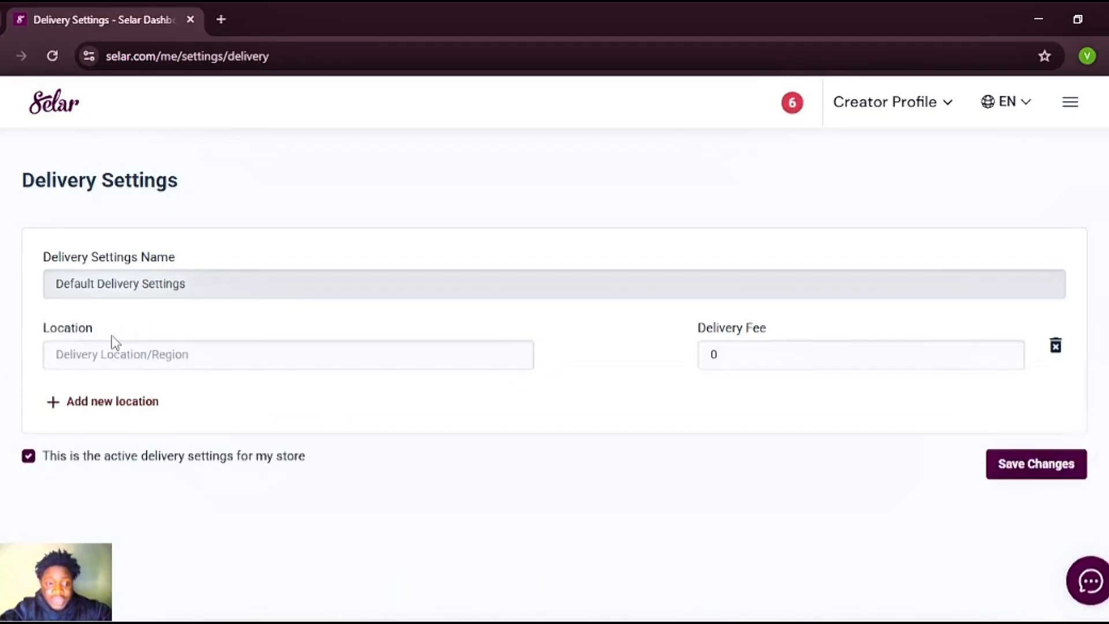
click(136, 360)
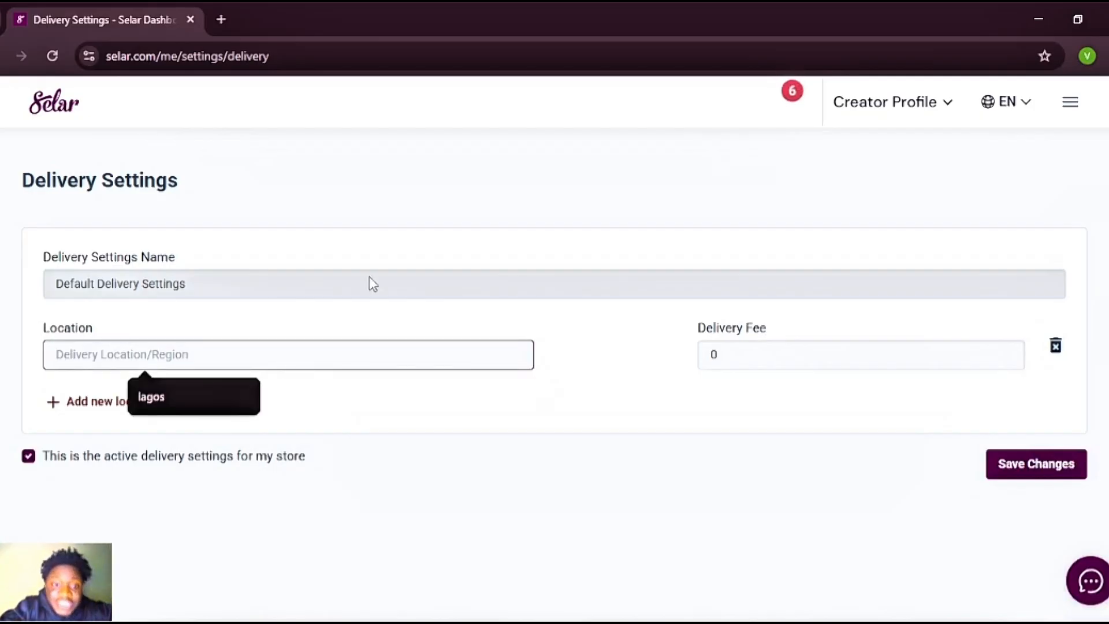
click(364, 320)
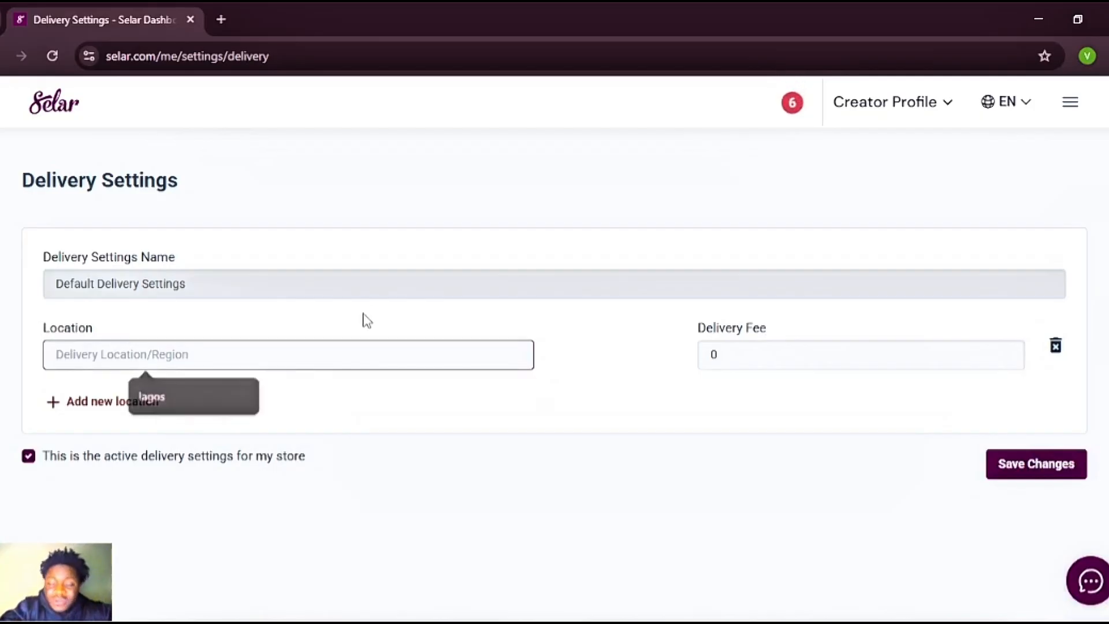
click(188, 364)
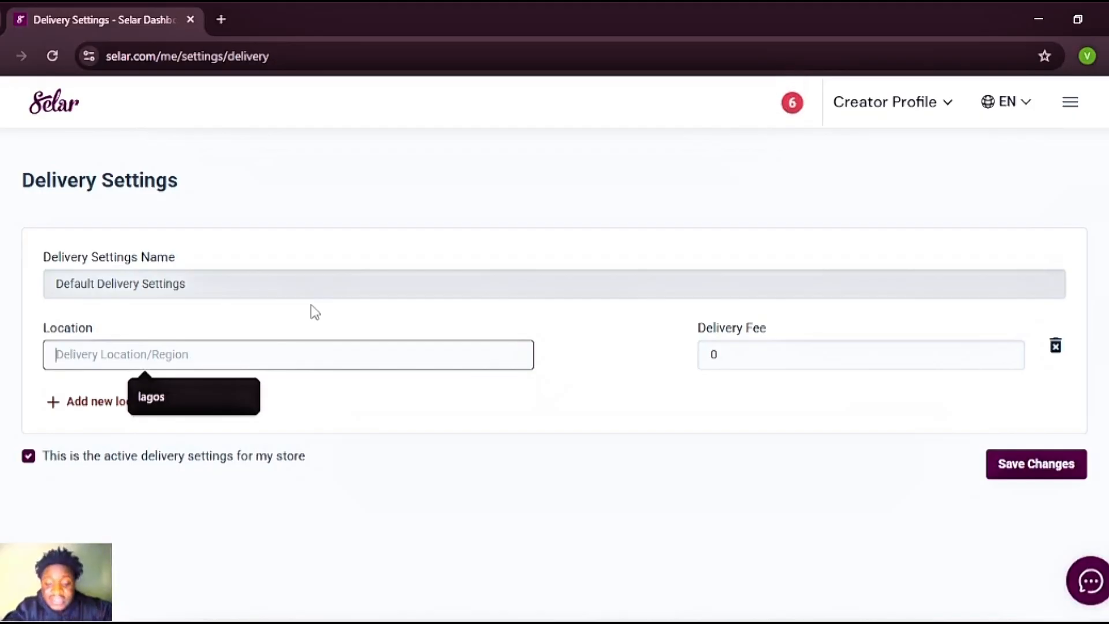
text(lagos)
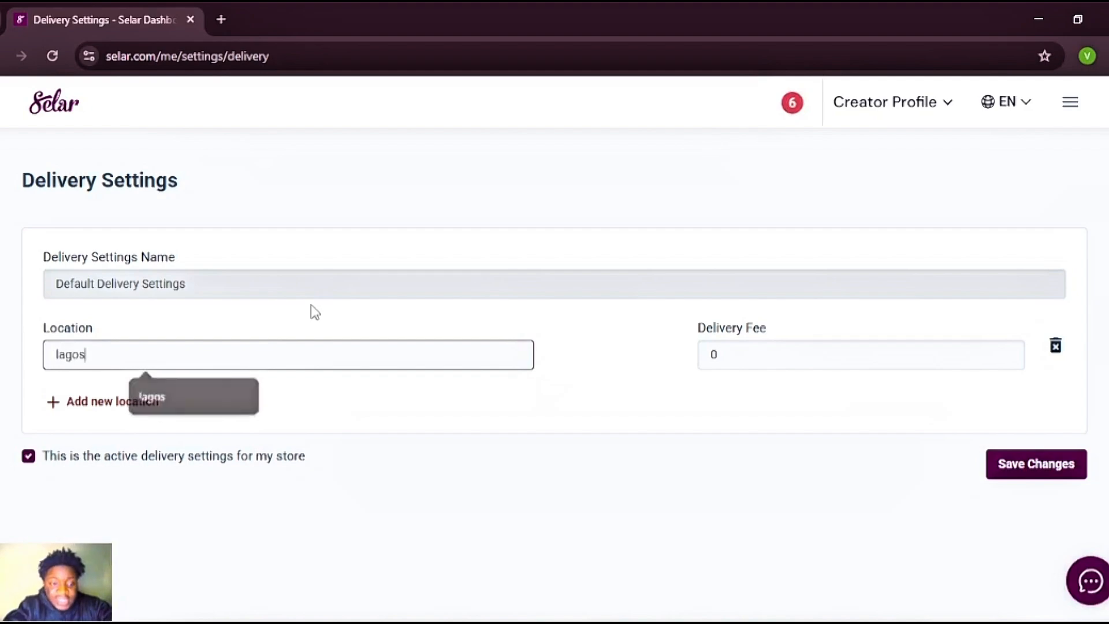
key(Tab)
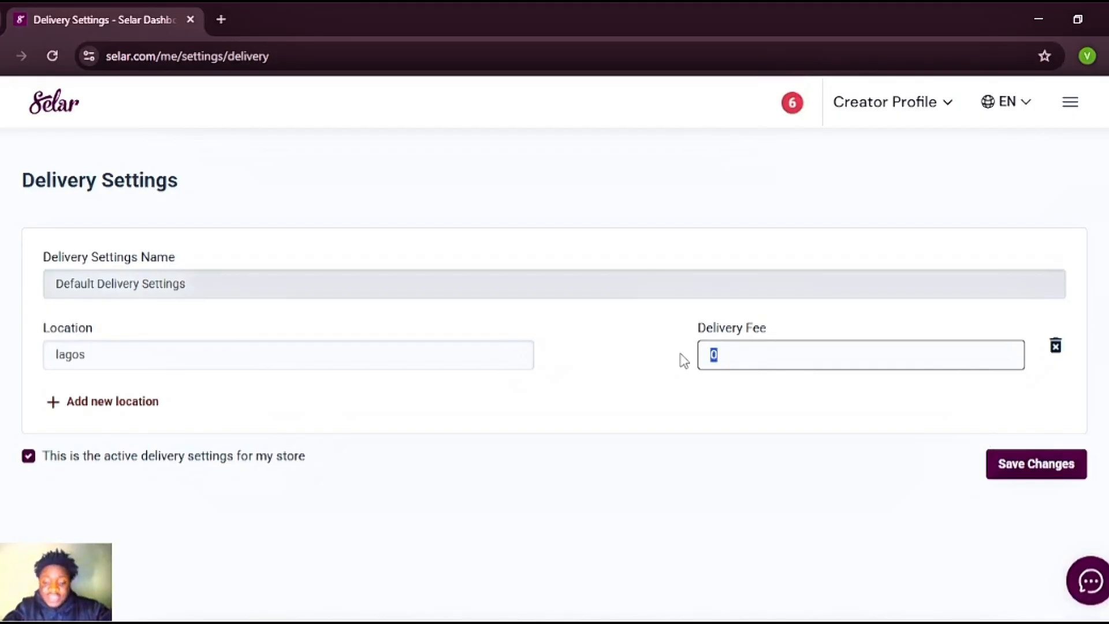
text(4000)
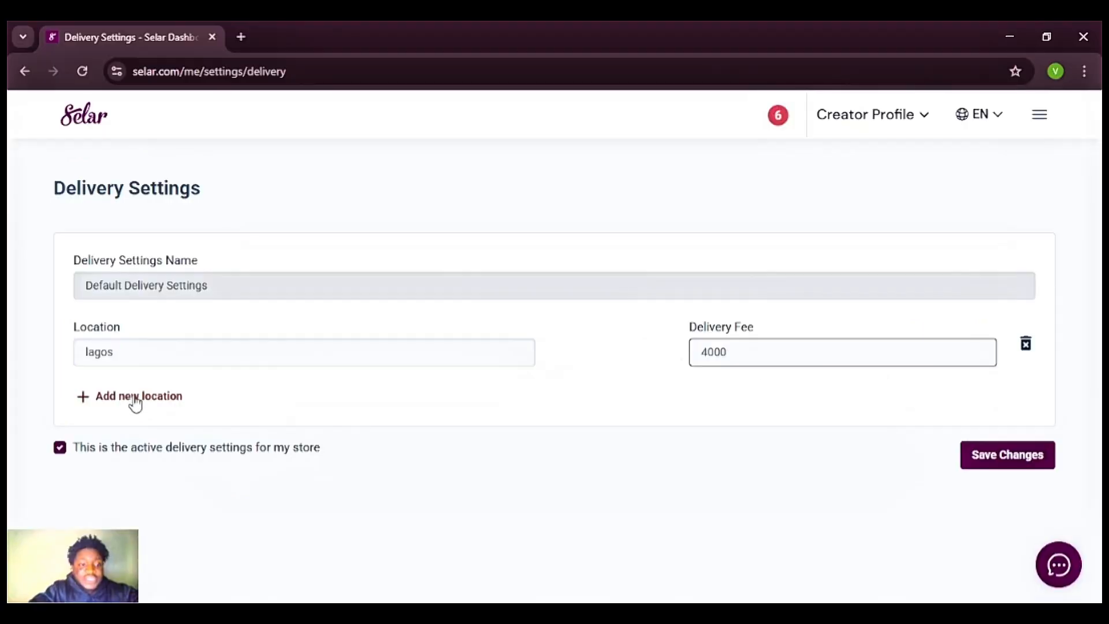
Add a second delivery location "Abuja" with a delivery fee of 7000.
click(101, 435)
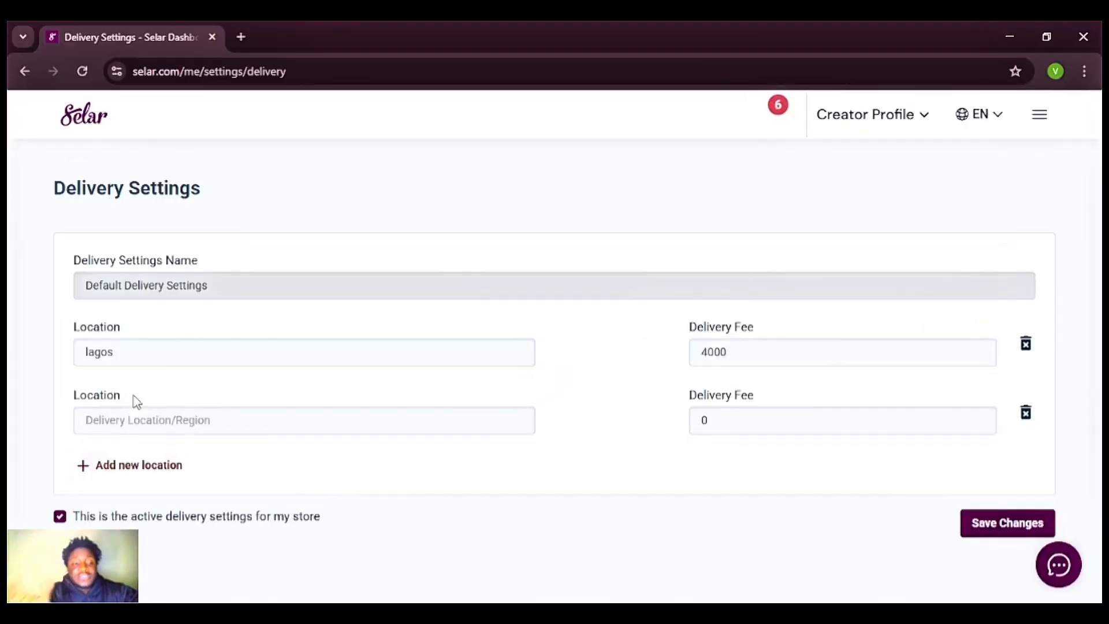
click(180, 421)
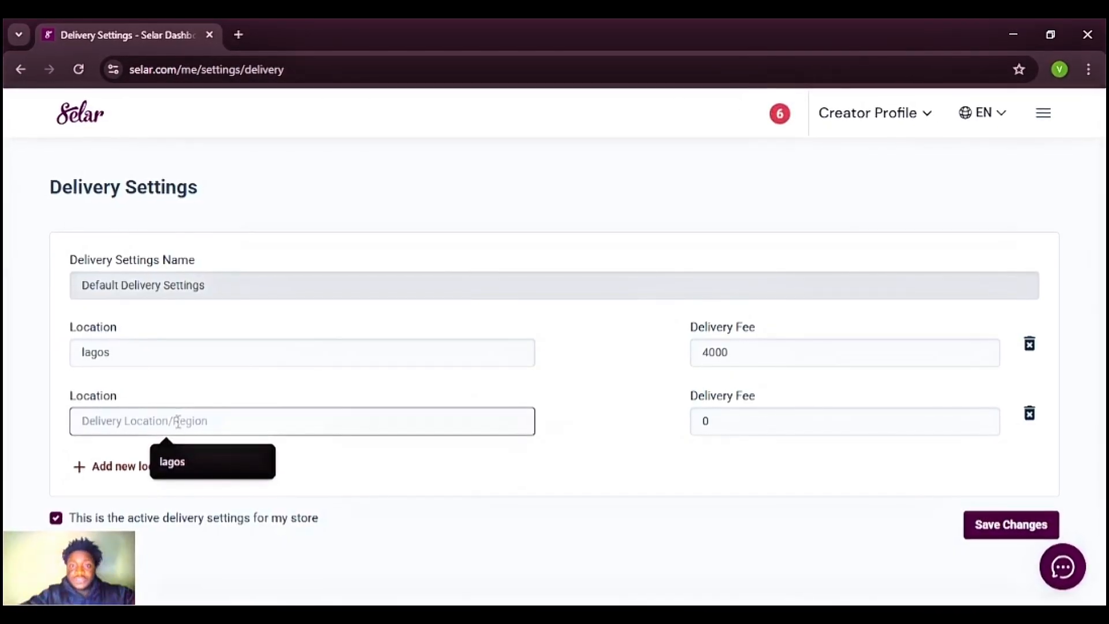
text(Abuja)
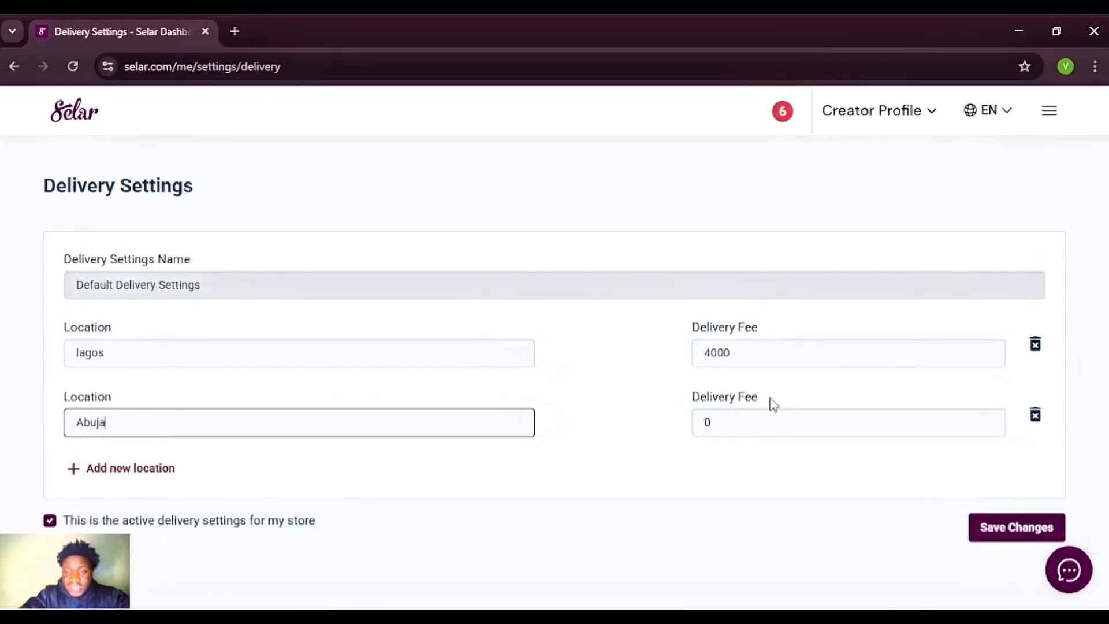
key(Tab)
key(Tab)
text(7000)
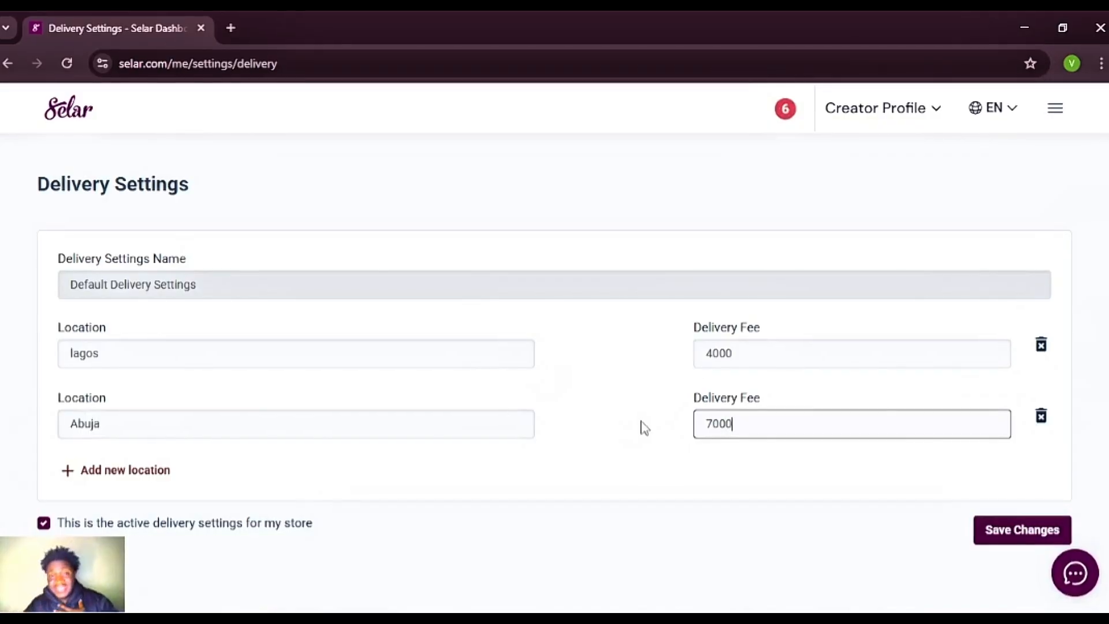
Add a third delivery location "Unites states" with a delivery fee of 30000 and save the delivery settings.
click(81, 468)
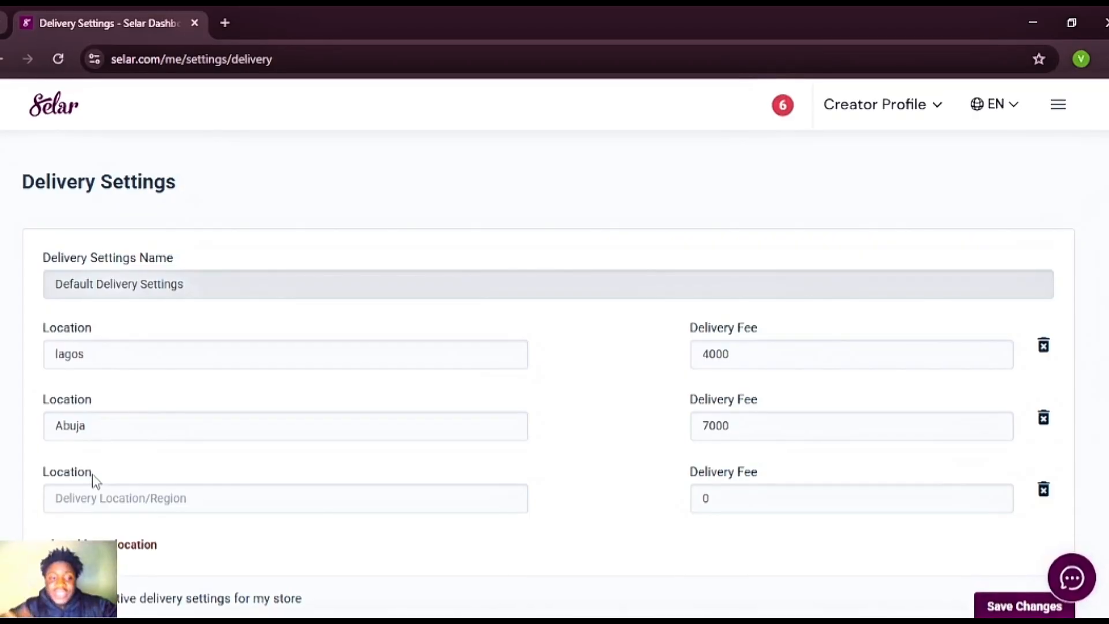
click(134, 498)
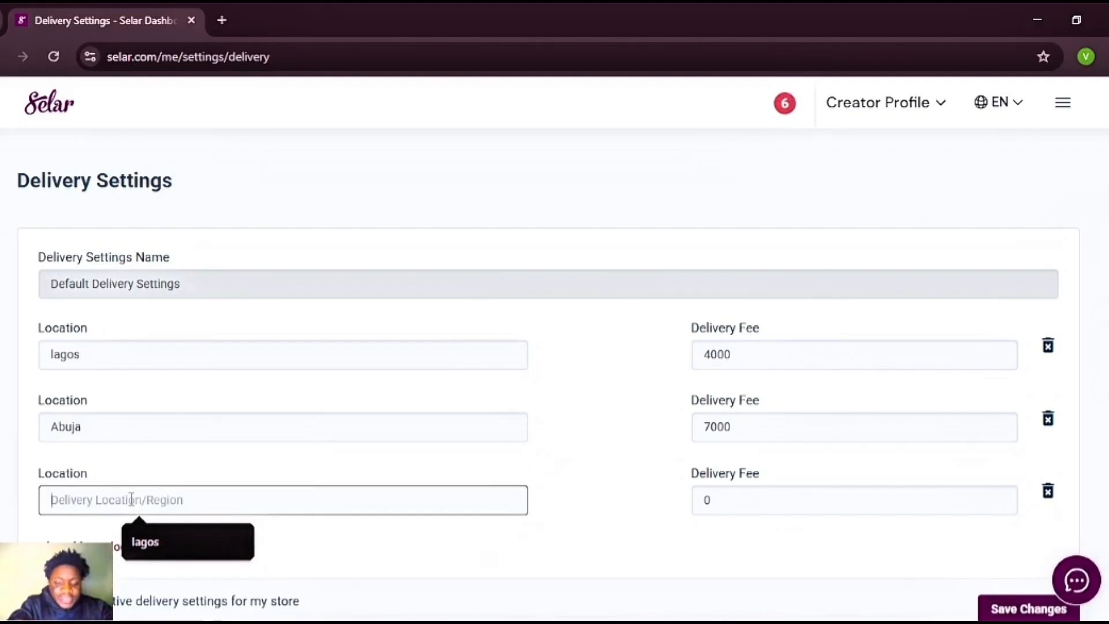
text(Unites states)
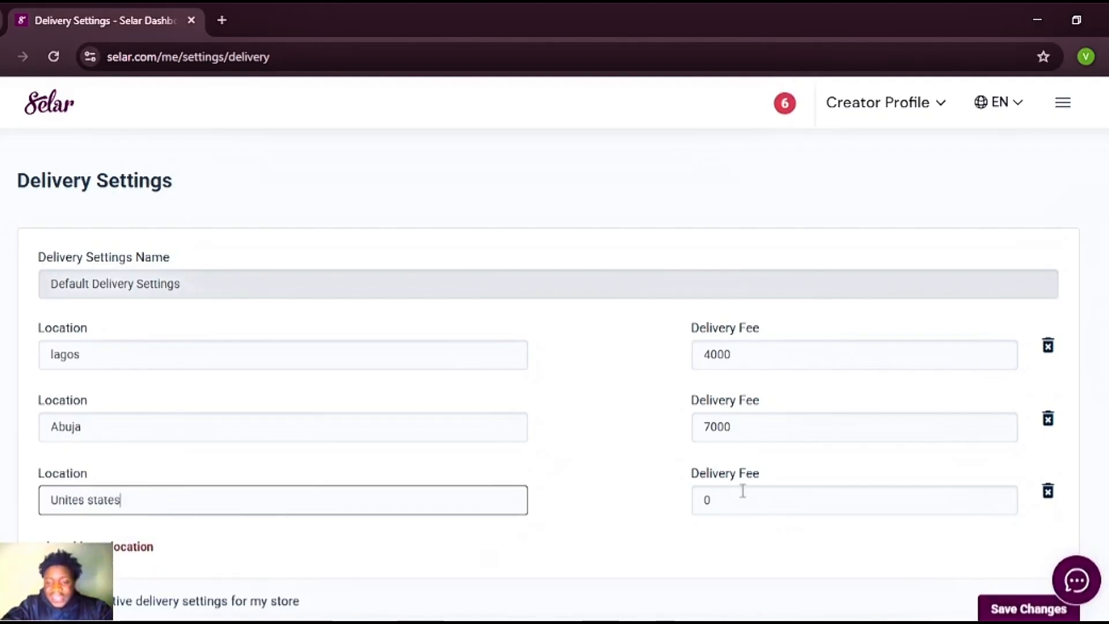
click(744, 499)
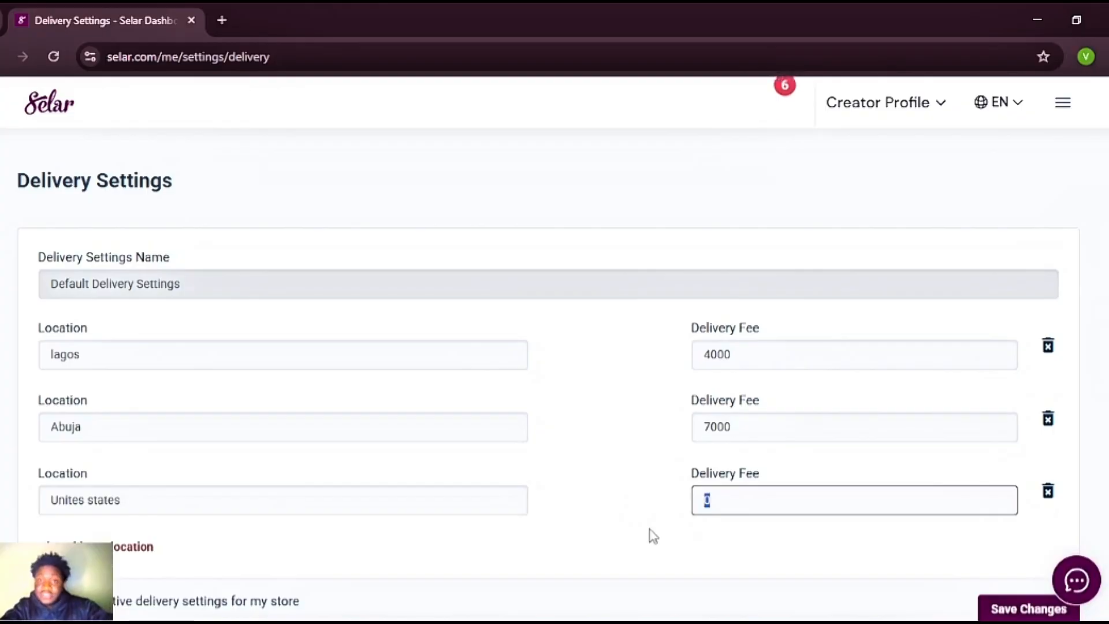
text(30000)
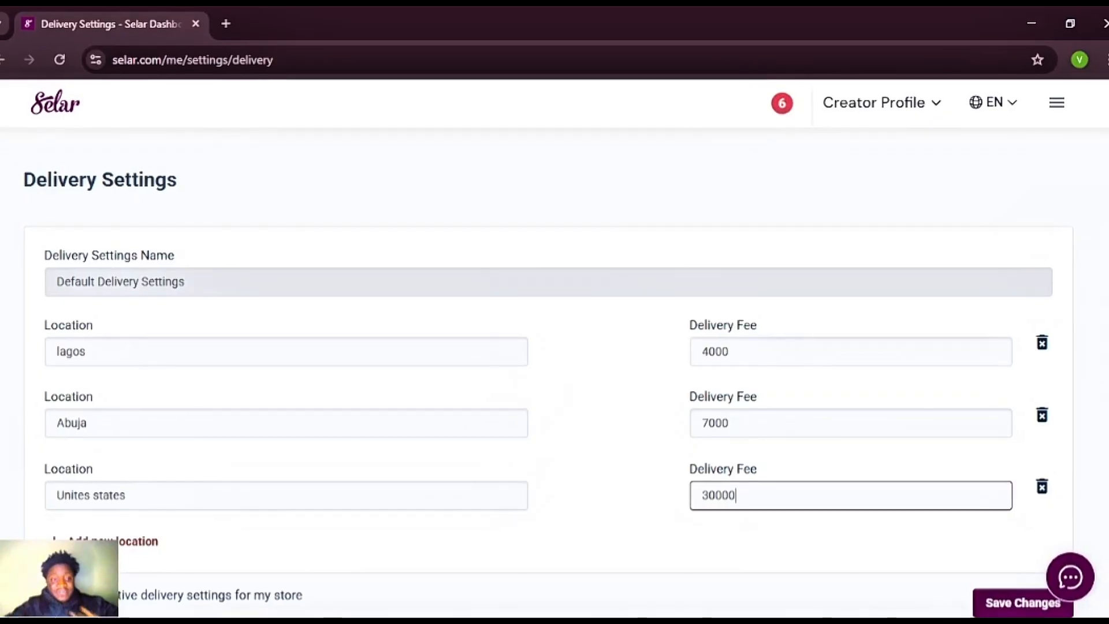
click(648, 299)
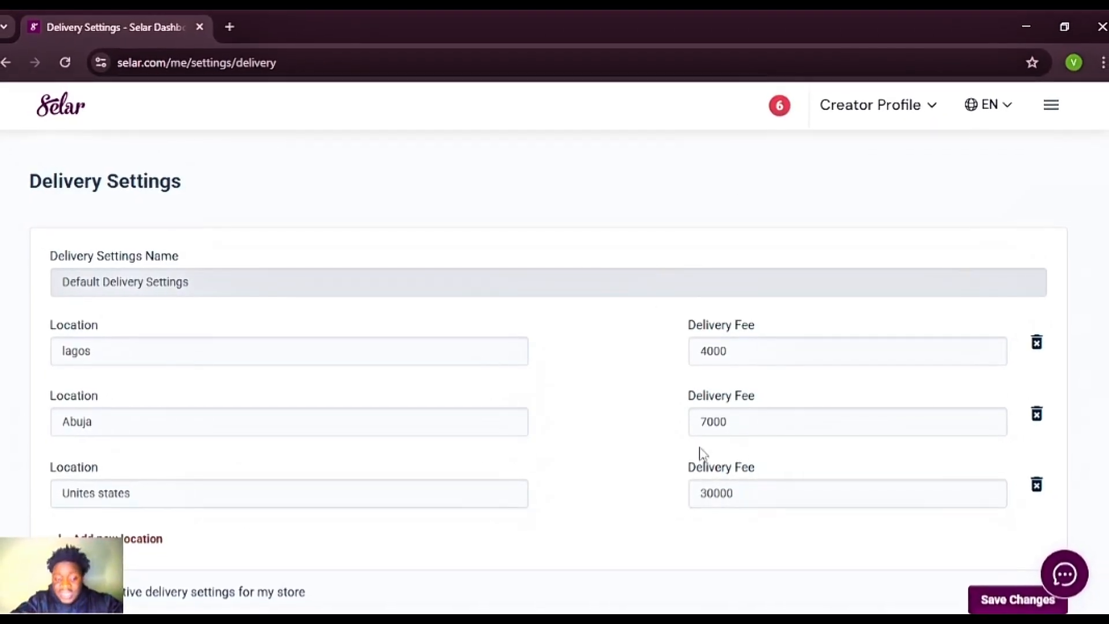
click(984, 596)
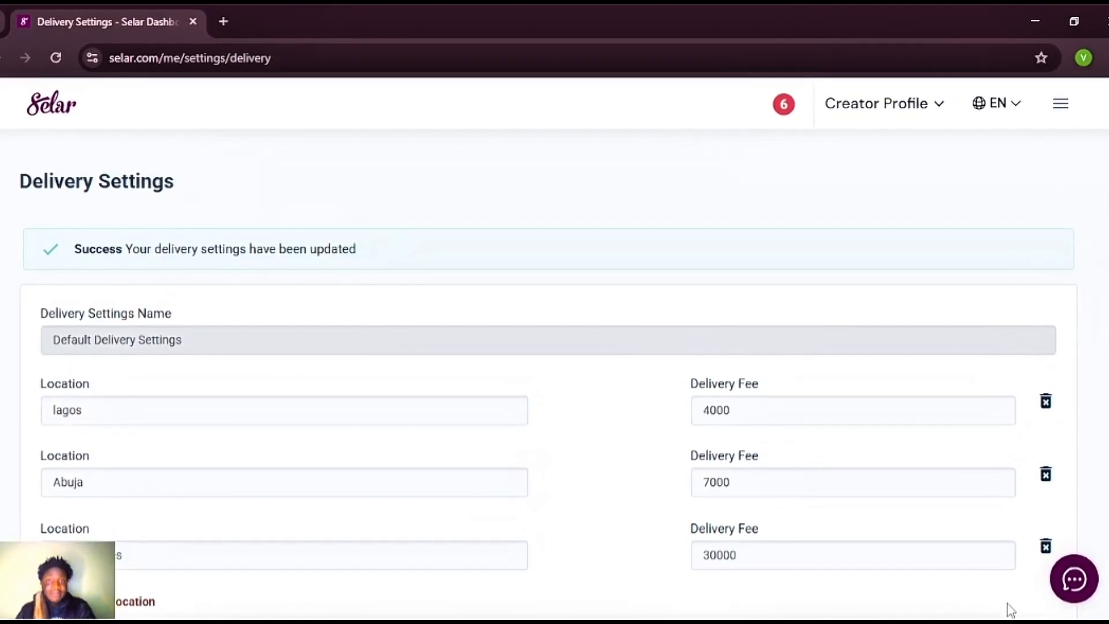
scroll(555, 376, down, 1)
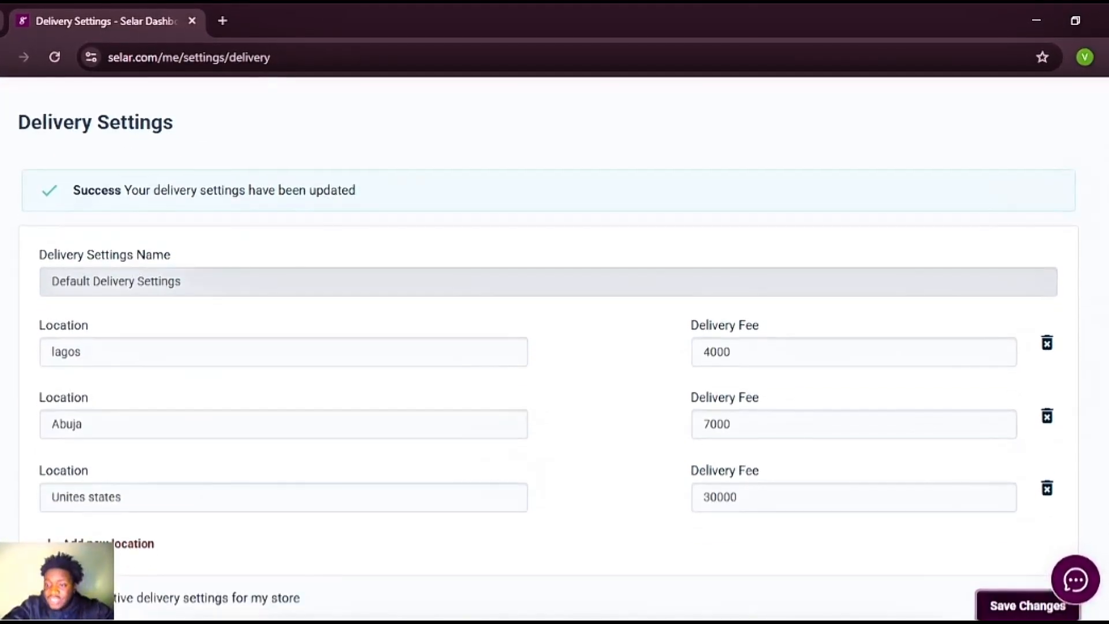
Save the delivery settings again with the lagos, Abuja and Unites states locations and review the saved entries.
click(1007, 608)
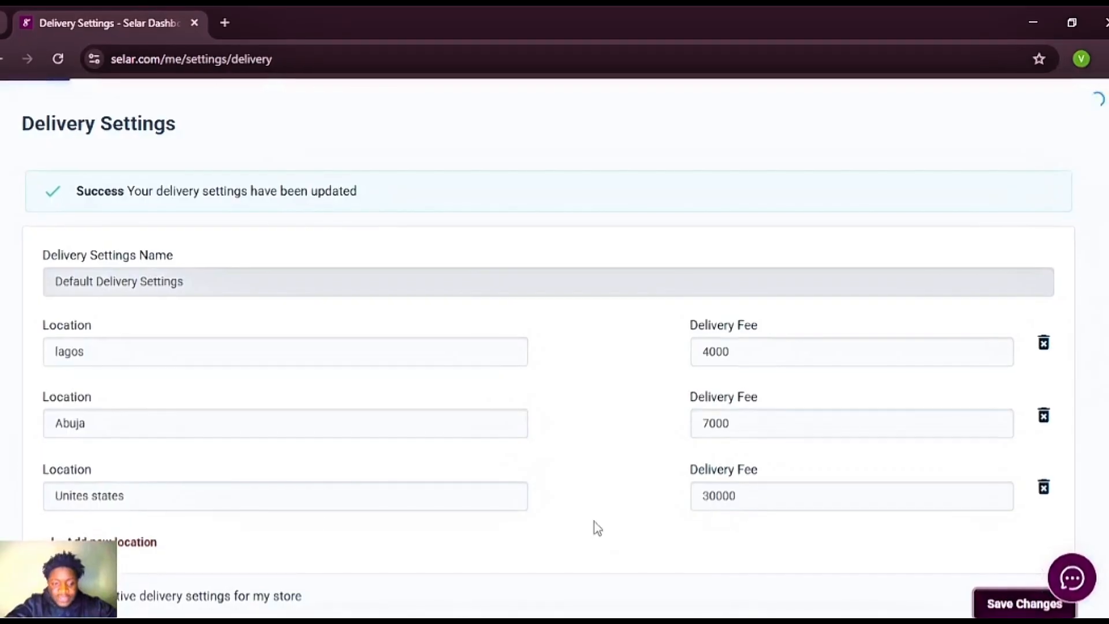
scroll(275, 357, up, 1)
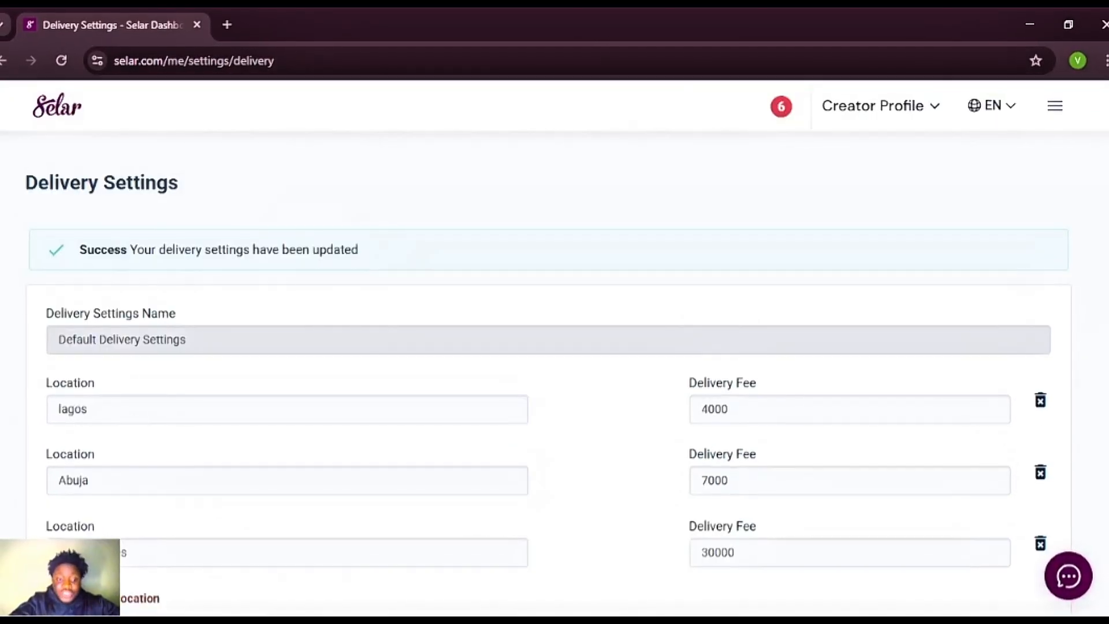
scroll(276, 357, down, 1)
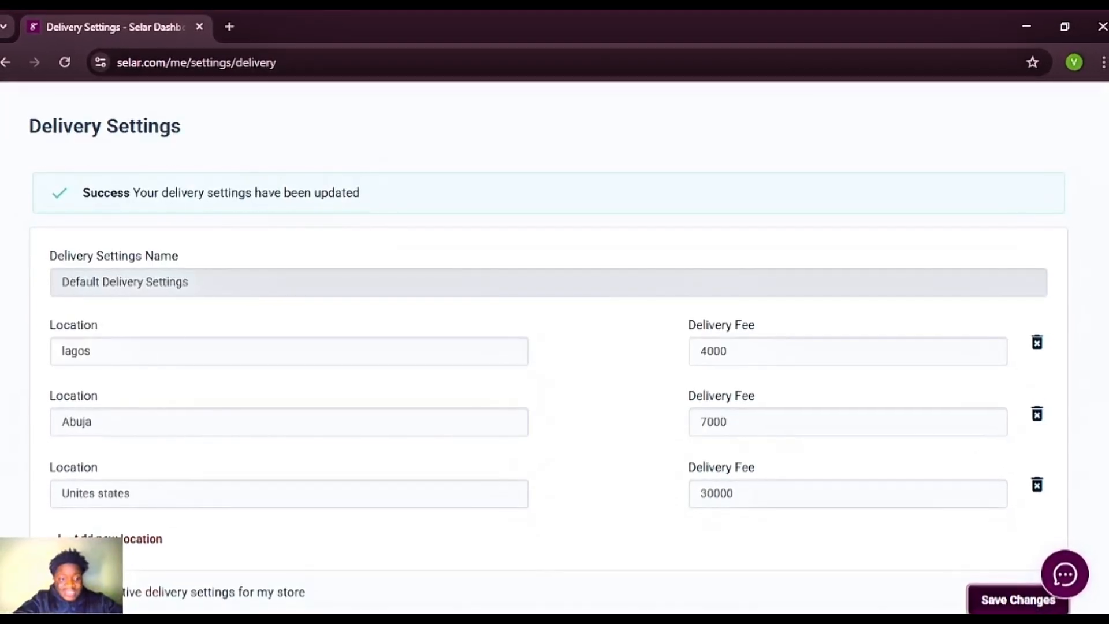
drag(110, 592, 310, 591)
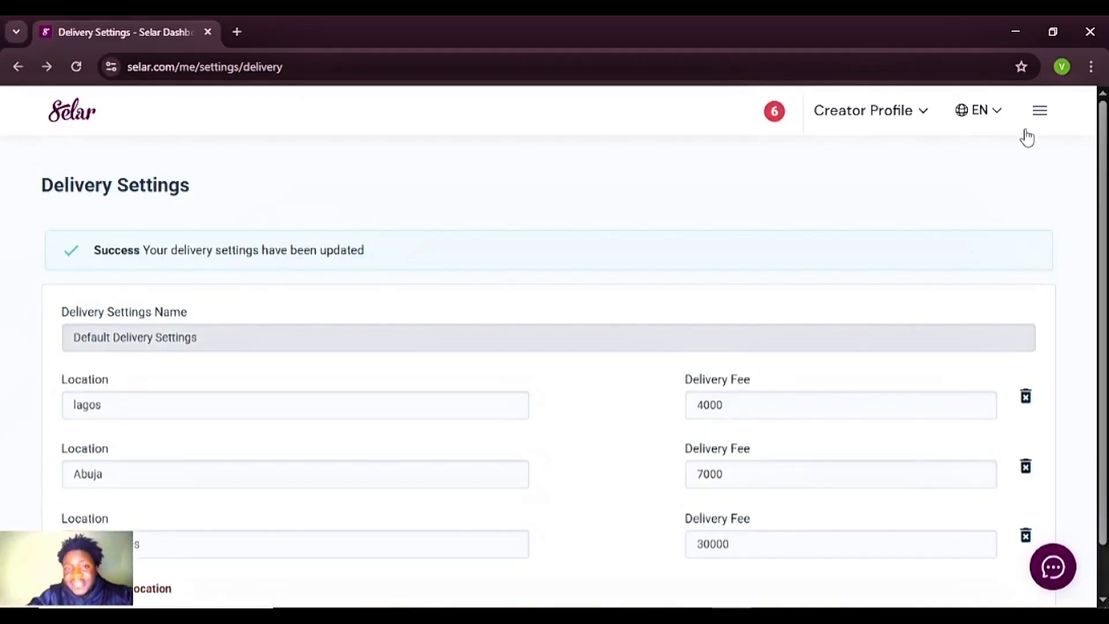
Open the Product Categories page from the dashboard's product section.
click(1040, 118)
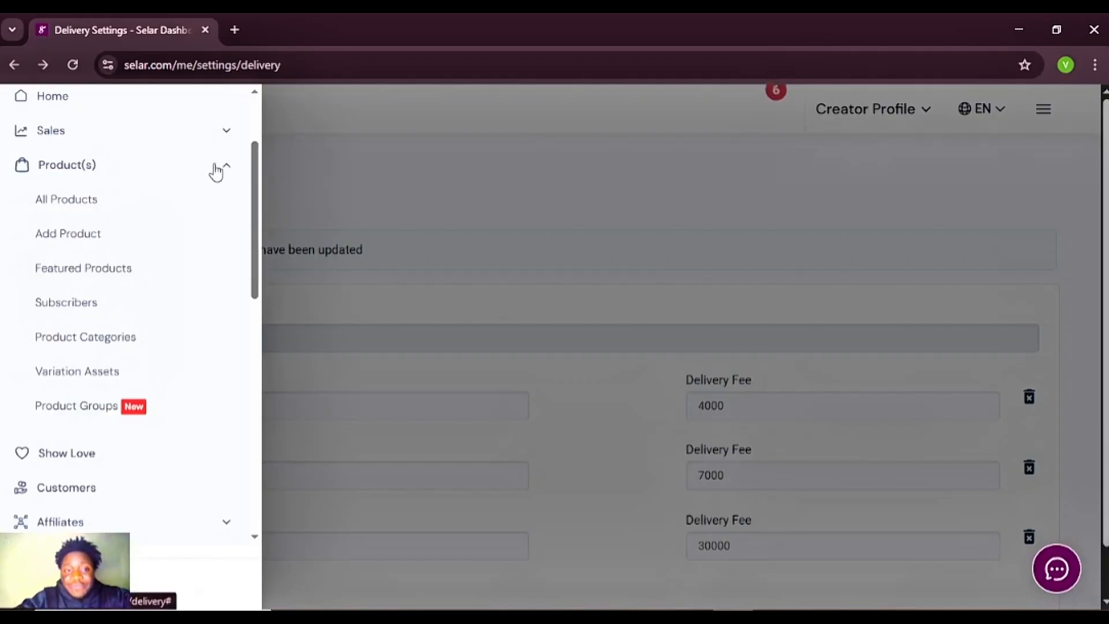
click(219, 169)
click(228, 172)
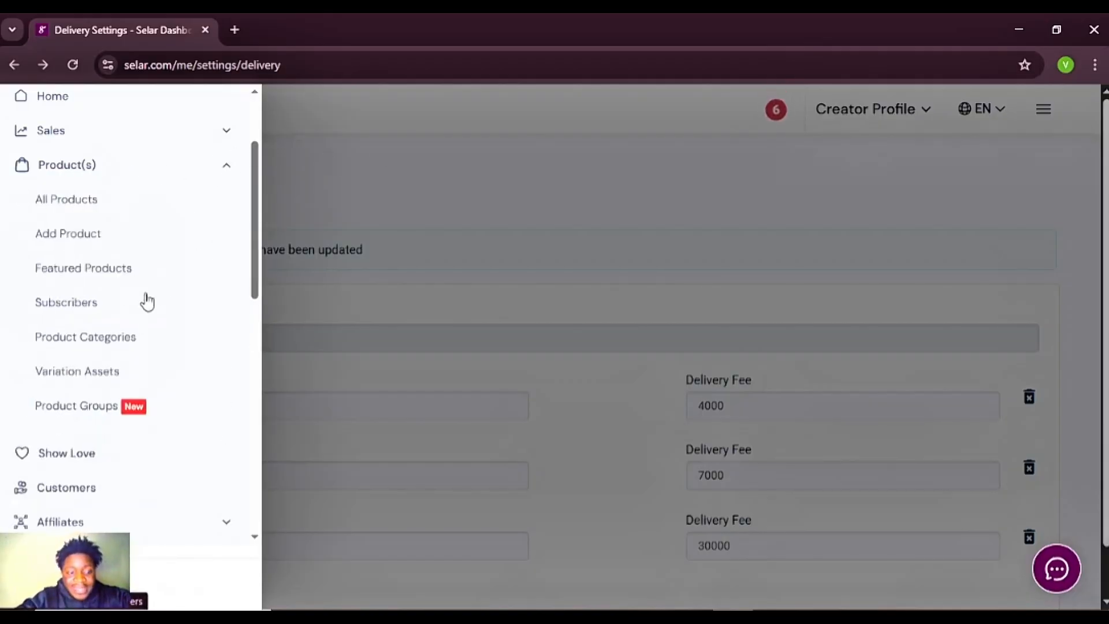
click(76, 345)
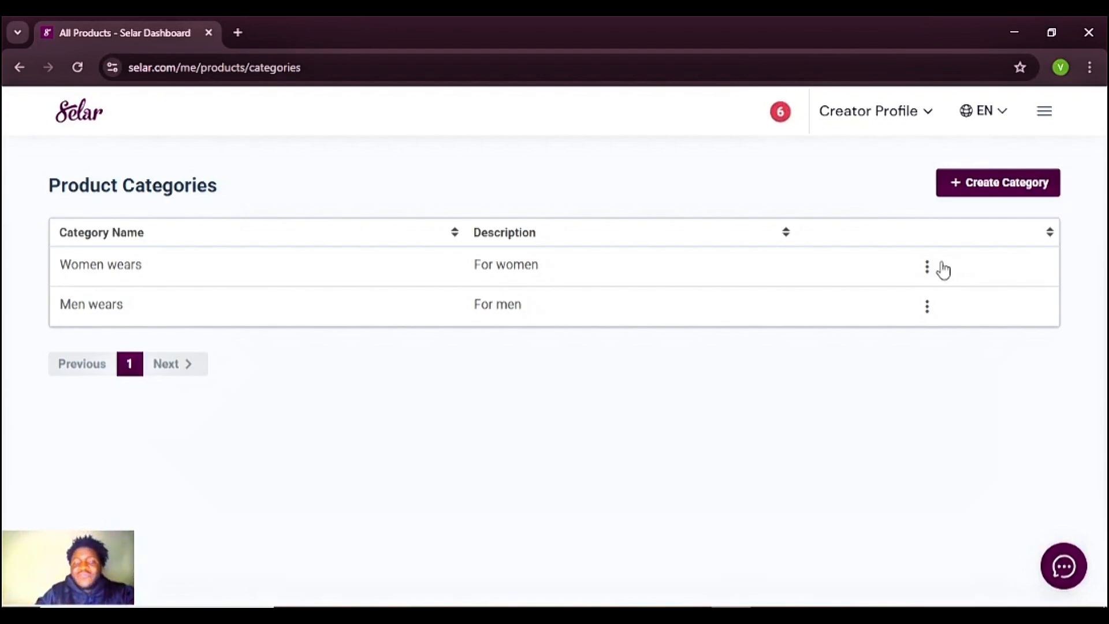
Create a product category named "MEN WEAR 01" without a description.
click(974, 186)
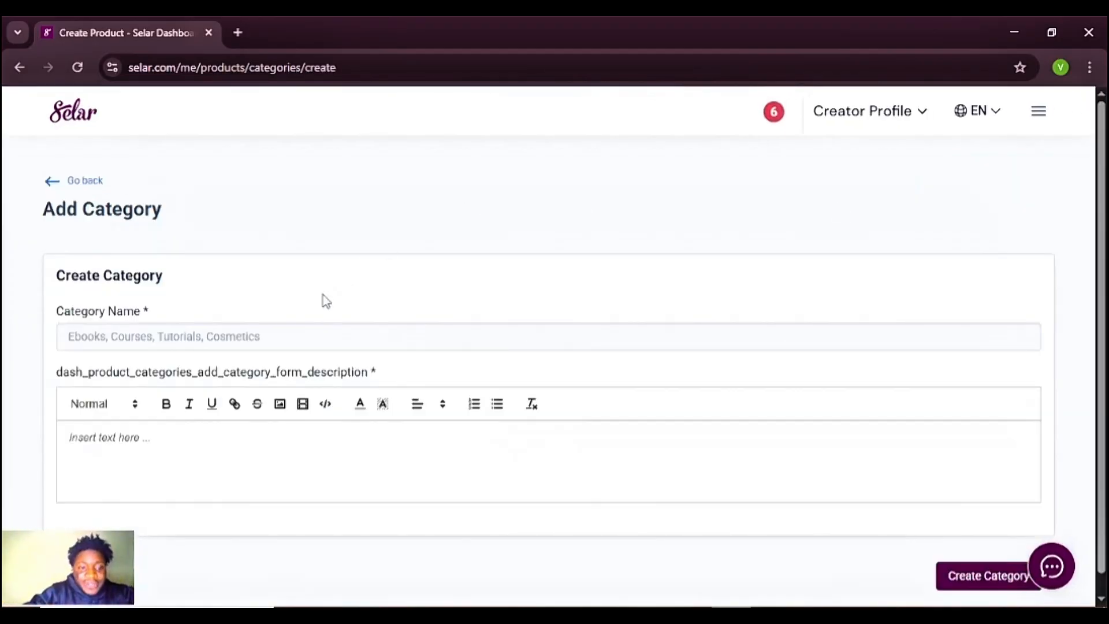
click(217, 341)
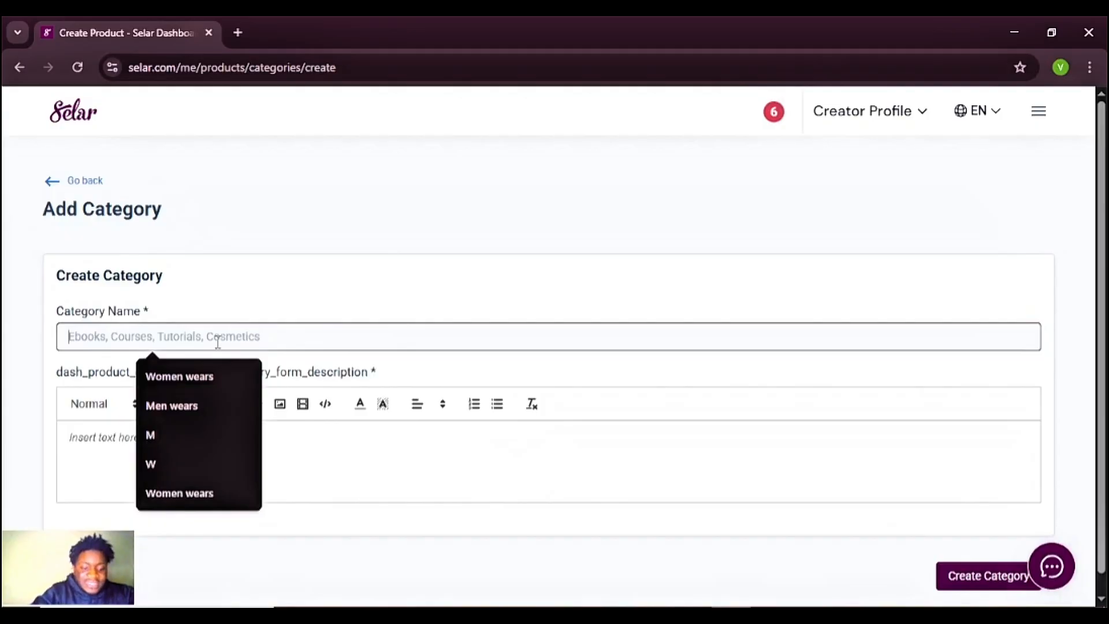
text(MEN WEAR)
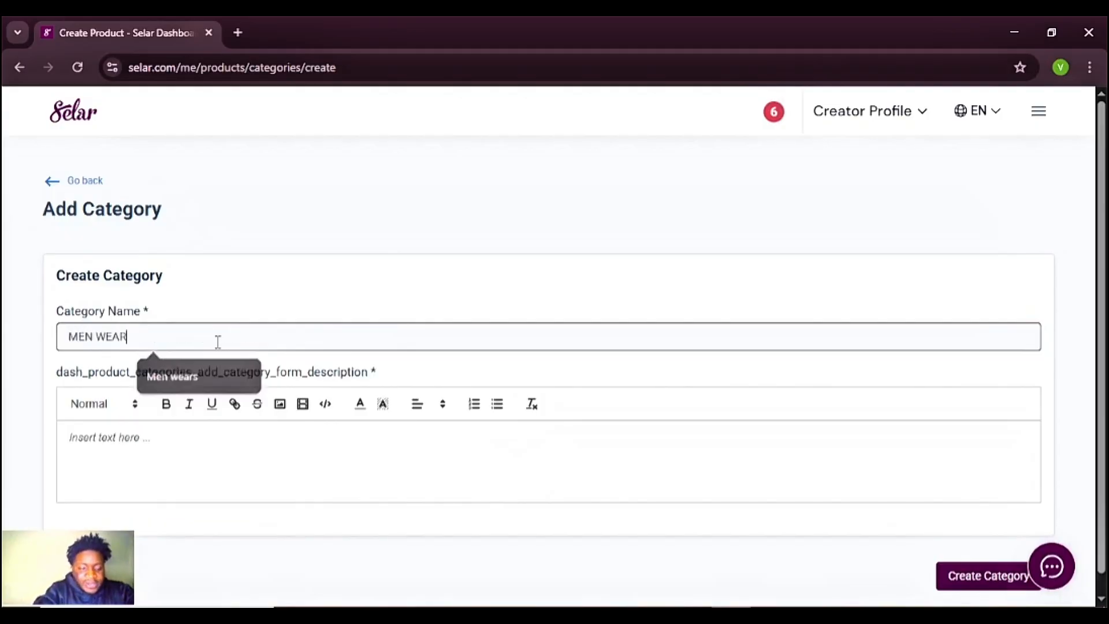
text( 01)
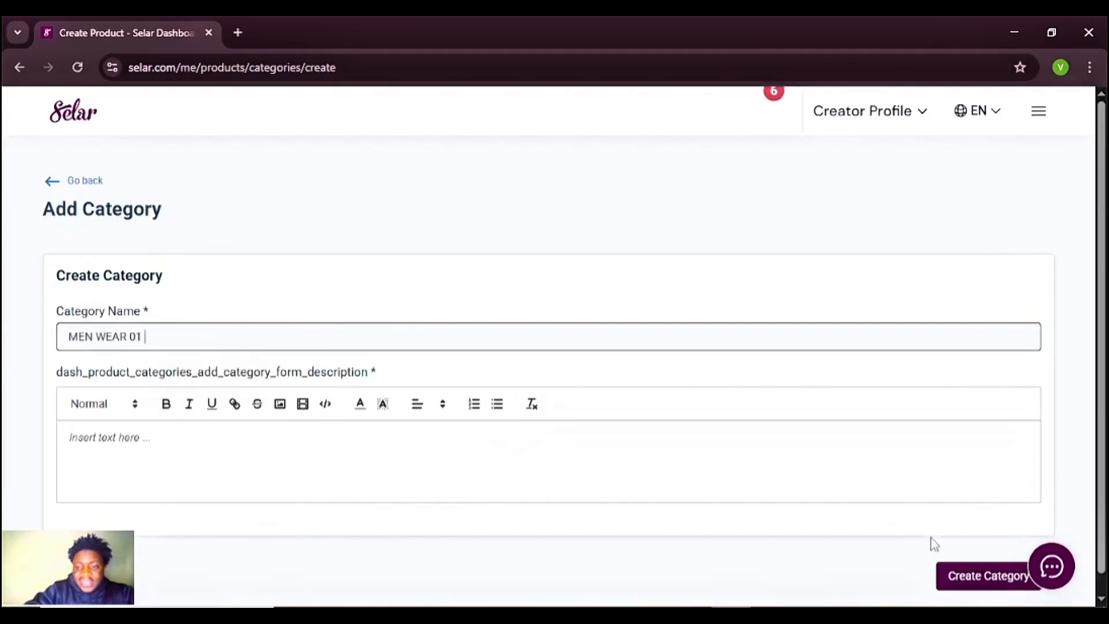
click(974, 578)
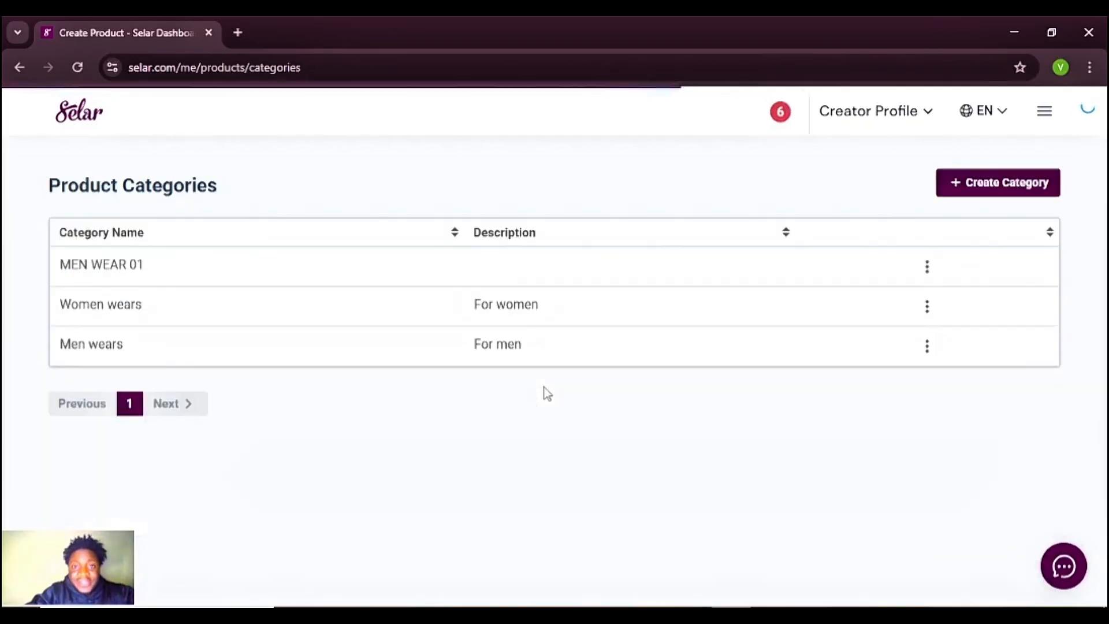
Create a second product category named "WOMEN WEARS 01" without a description.
click(984, 192)
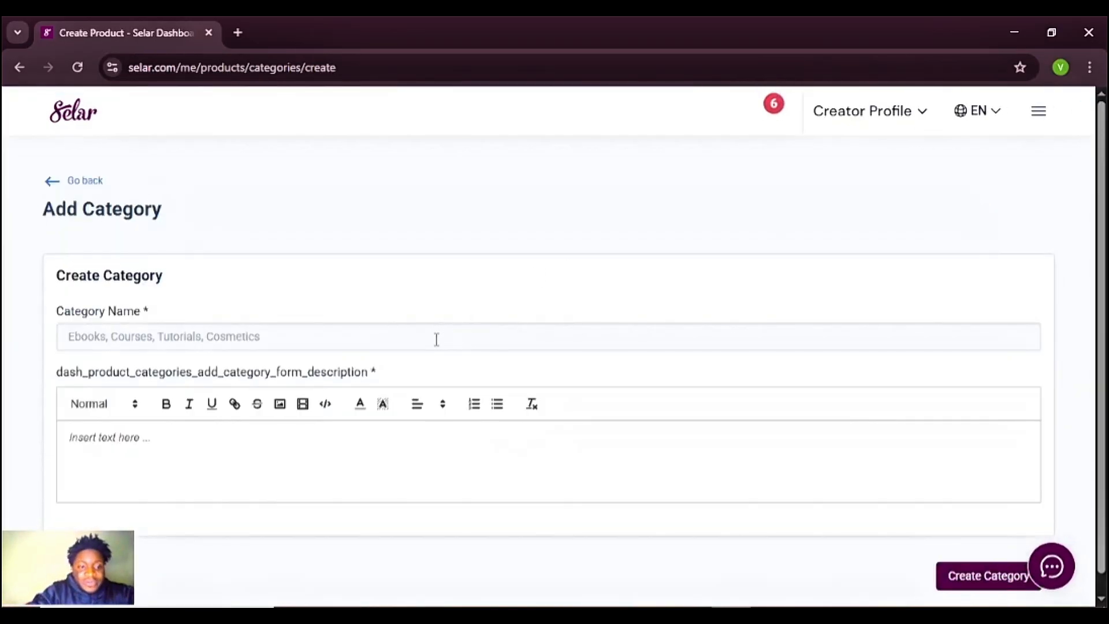
click(437, 339)
text(WOM)
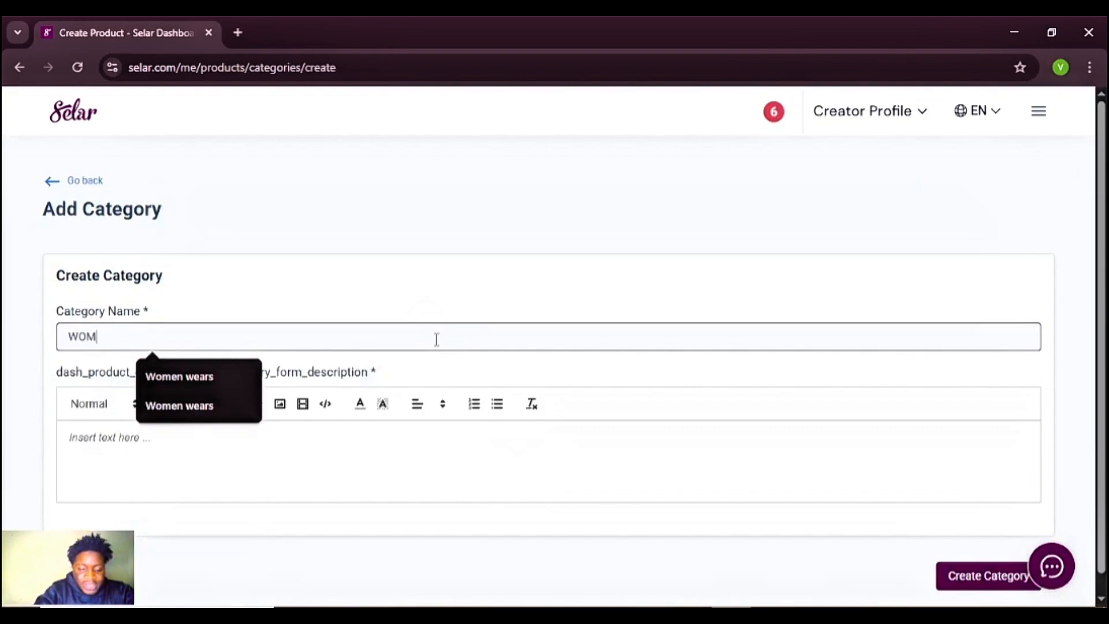
text(EN WEARS 01)
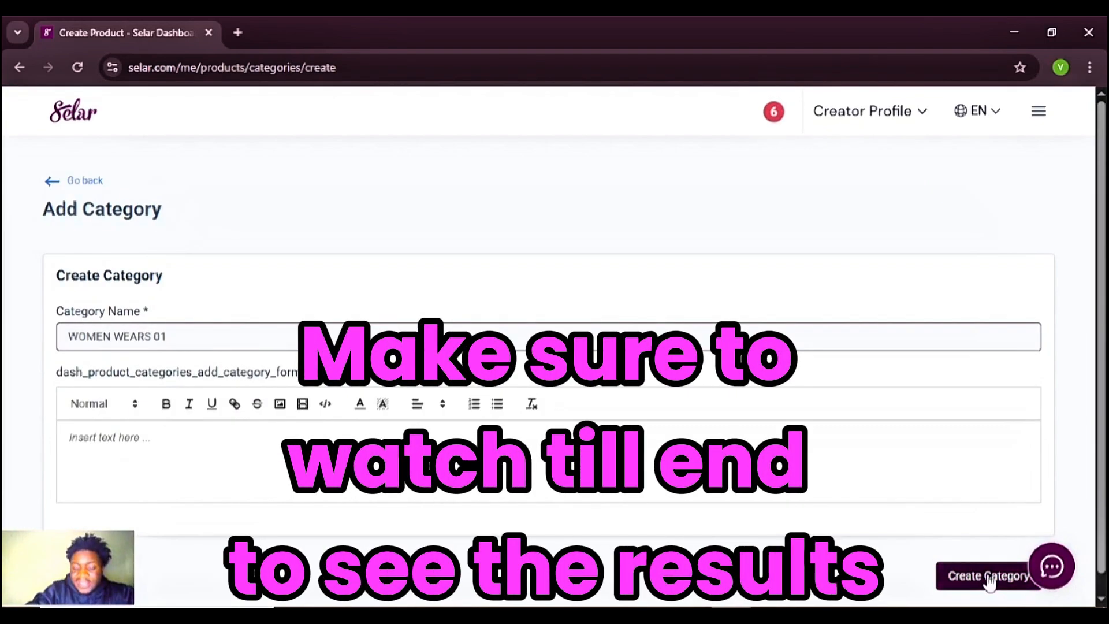
click(987, 577)
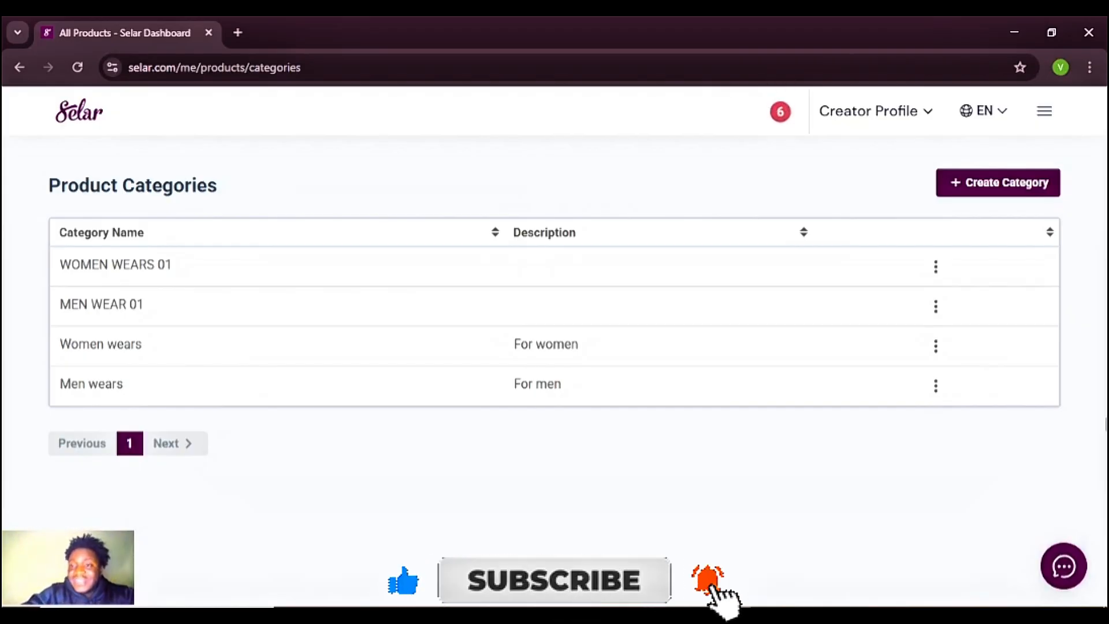
Start adding a new product and choose Physical Product as its type.
click(1044, 112)
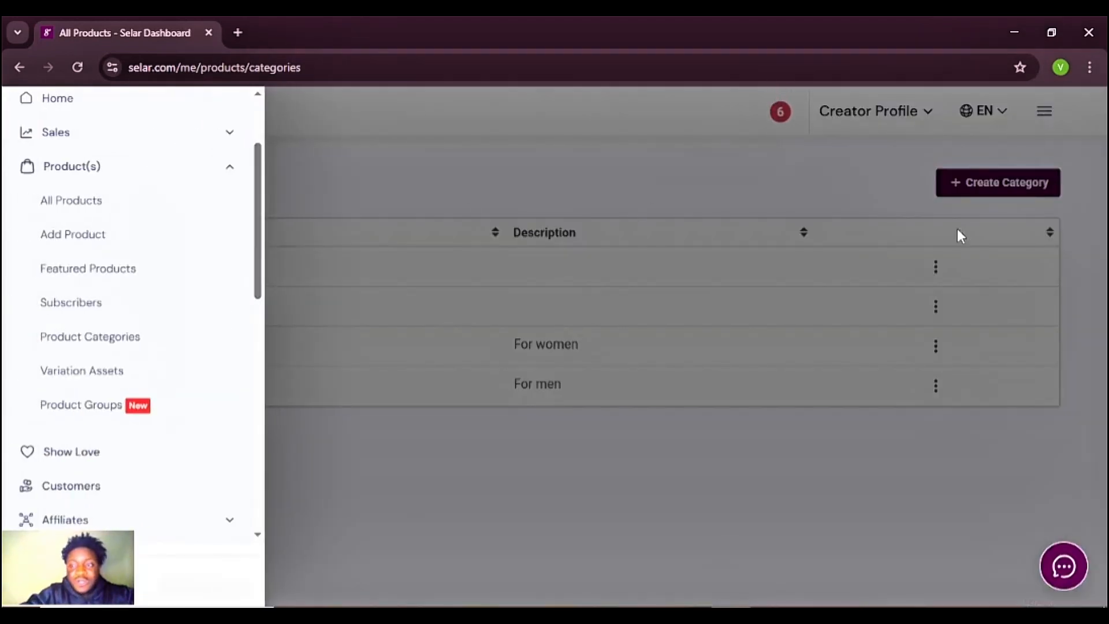
click(1044, 112)
click(1044, 111)
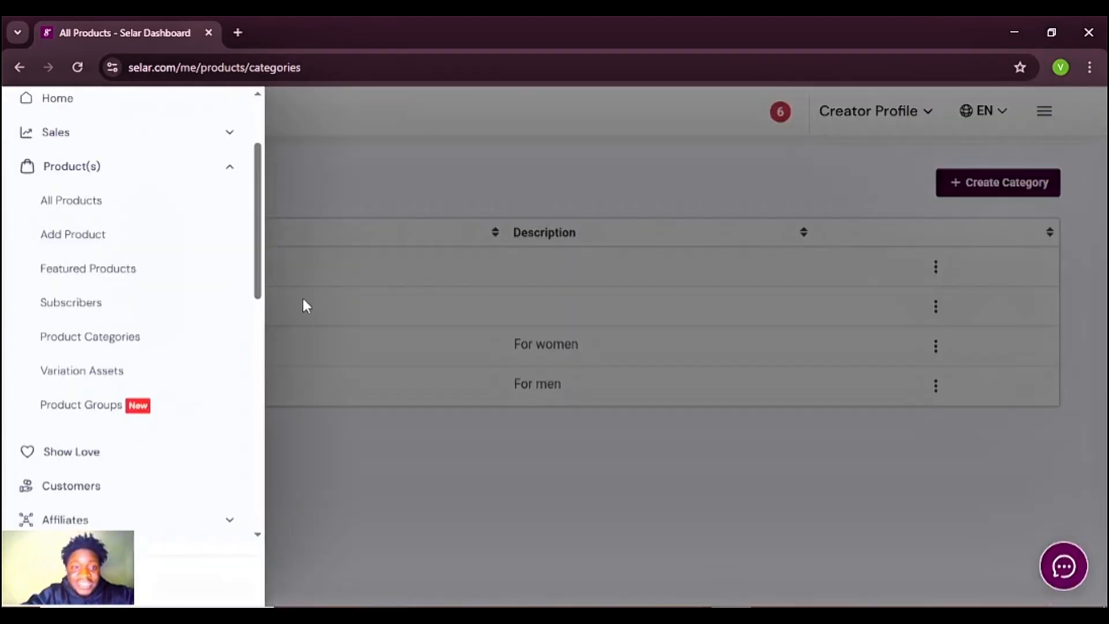
scroll(259, 251, up, 3)
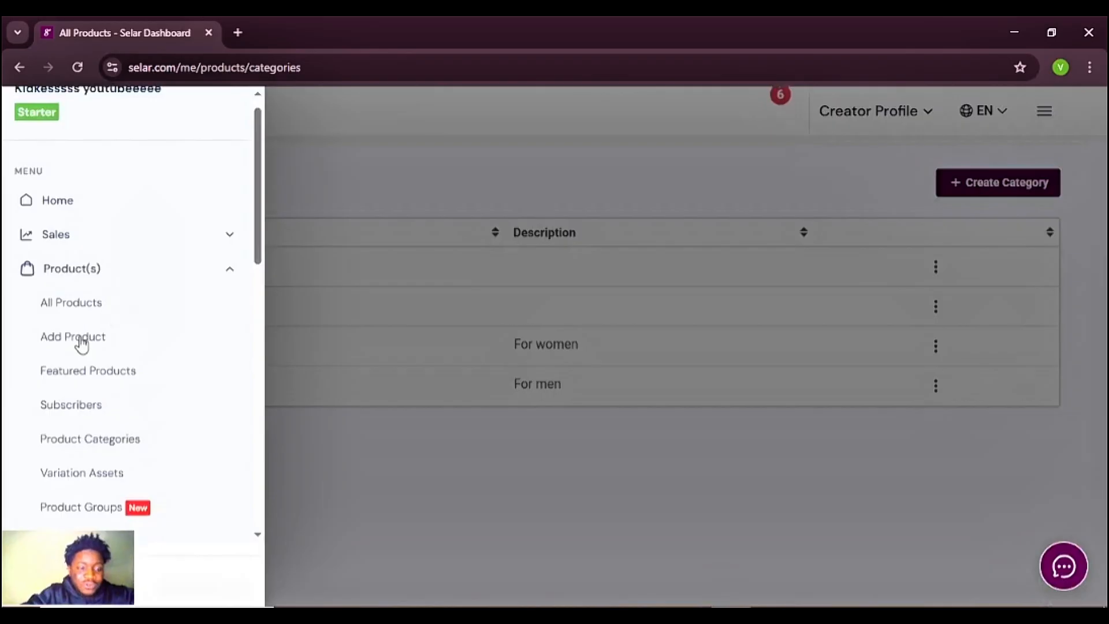
click(82, 341)
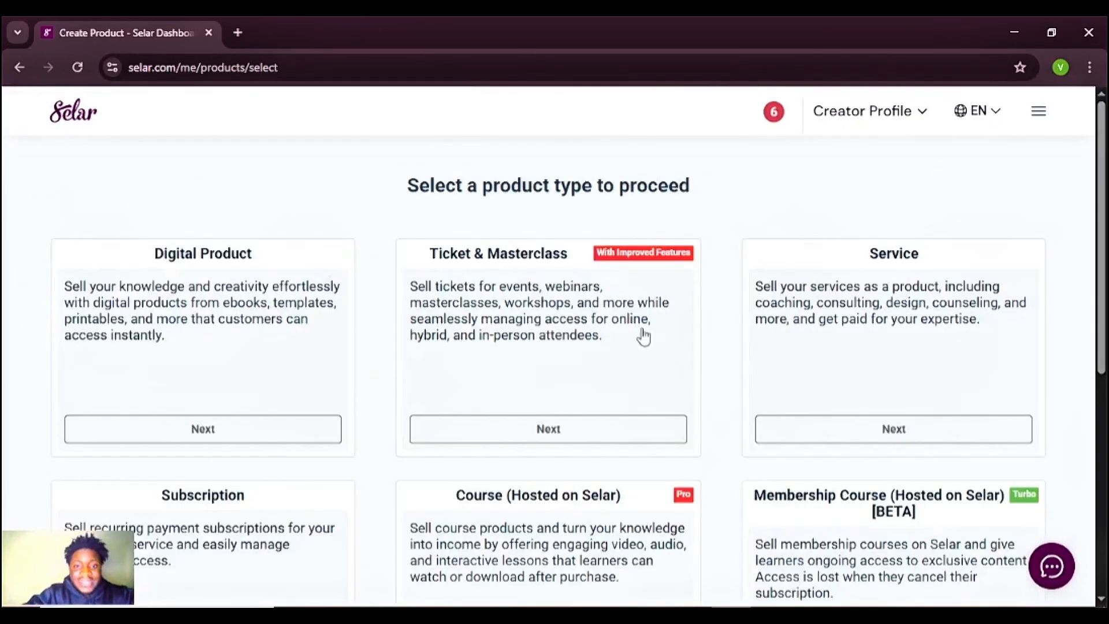
drag(1105, 242, 1105, 467)
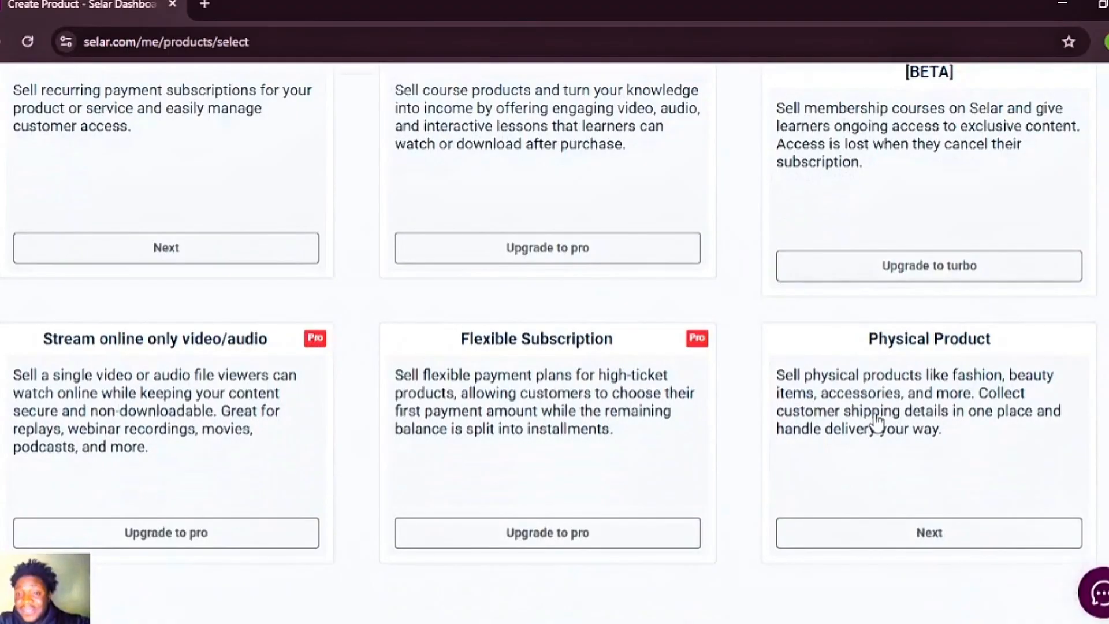
click(903, 533)
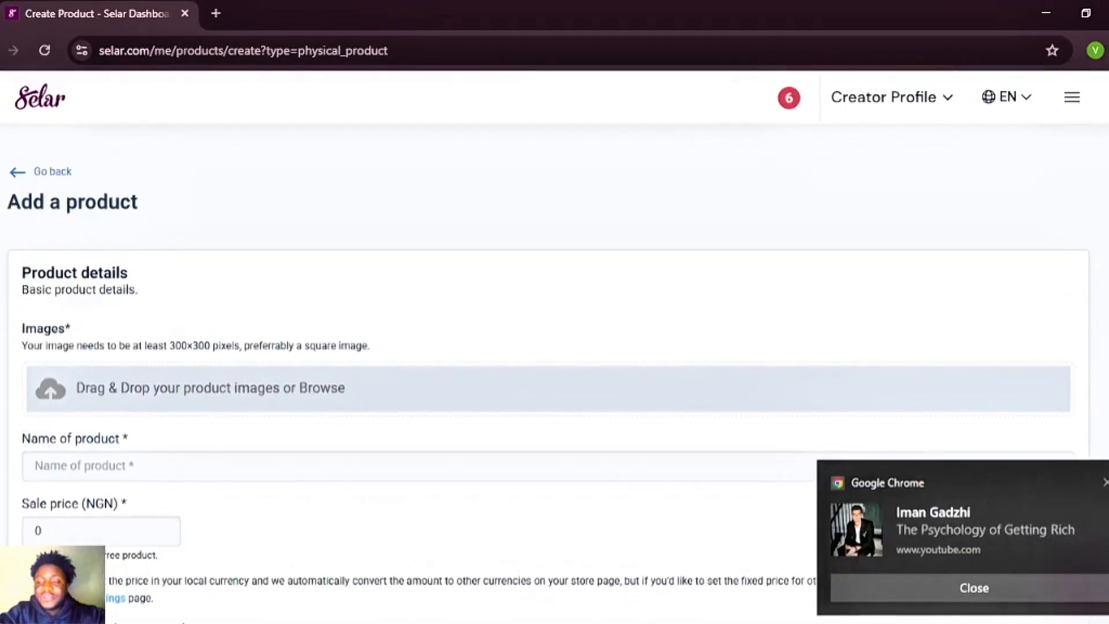
Upload the product image tshirt_hs_men_pat_d48_o from the FOR YT folder in Documents.
scroll(548, 370, down, 2)
click(1106, 482)
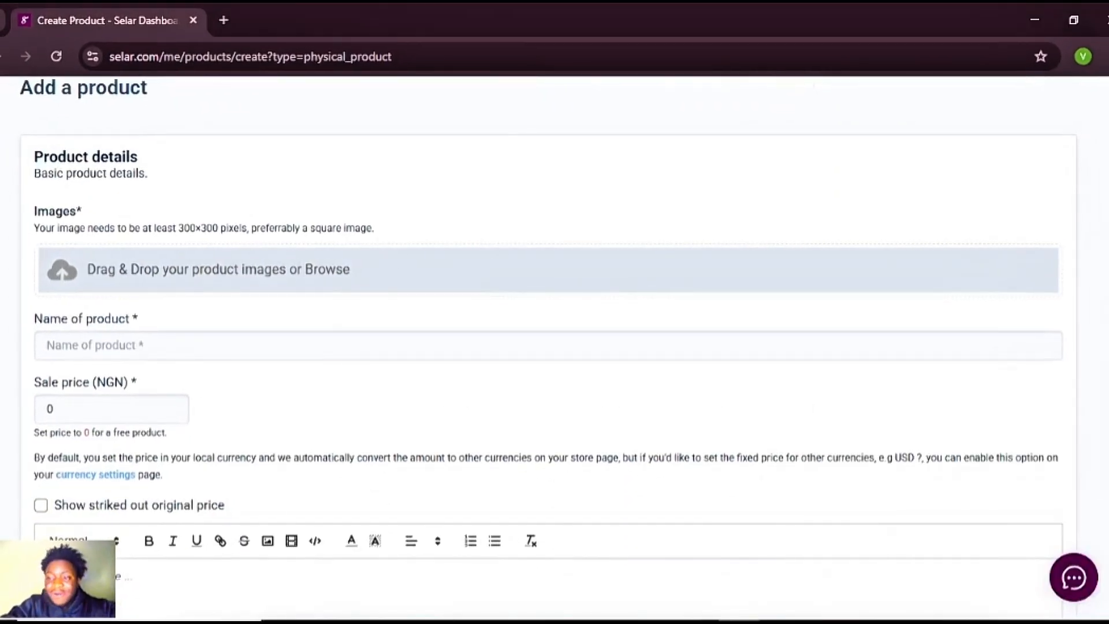
scroll(549, 347, down, 2)
scroll(554, 346, down, 3)
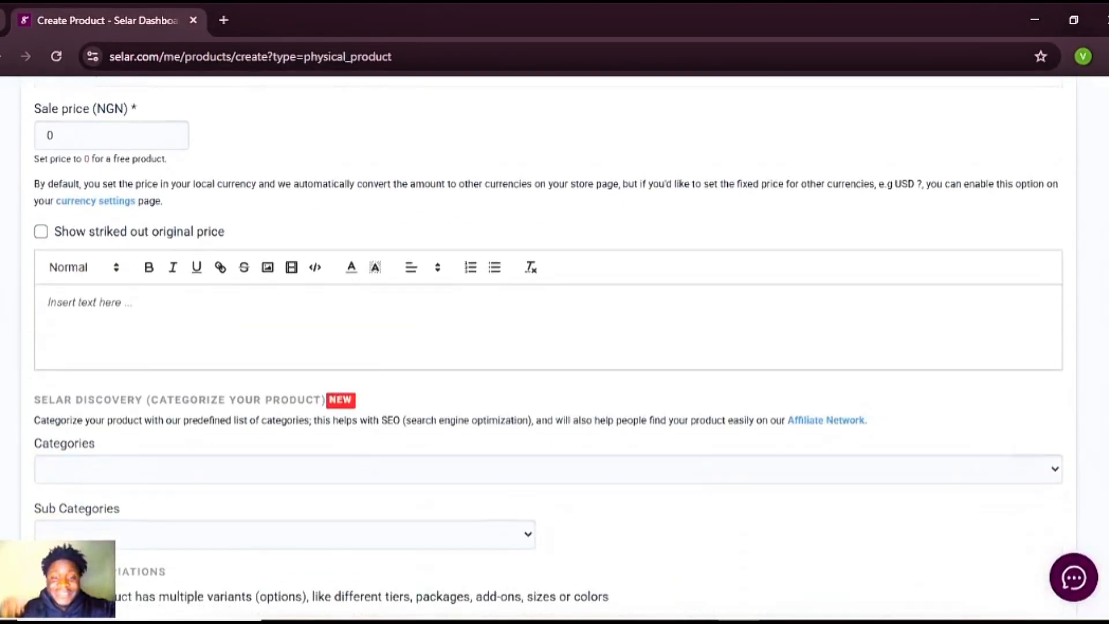
scroll(554, 346, up, 5)
scroll(615, 250, up, 2)
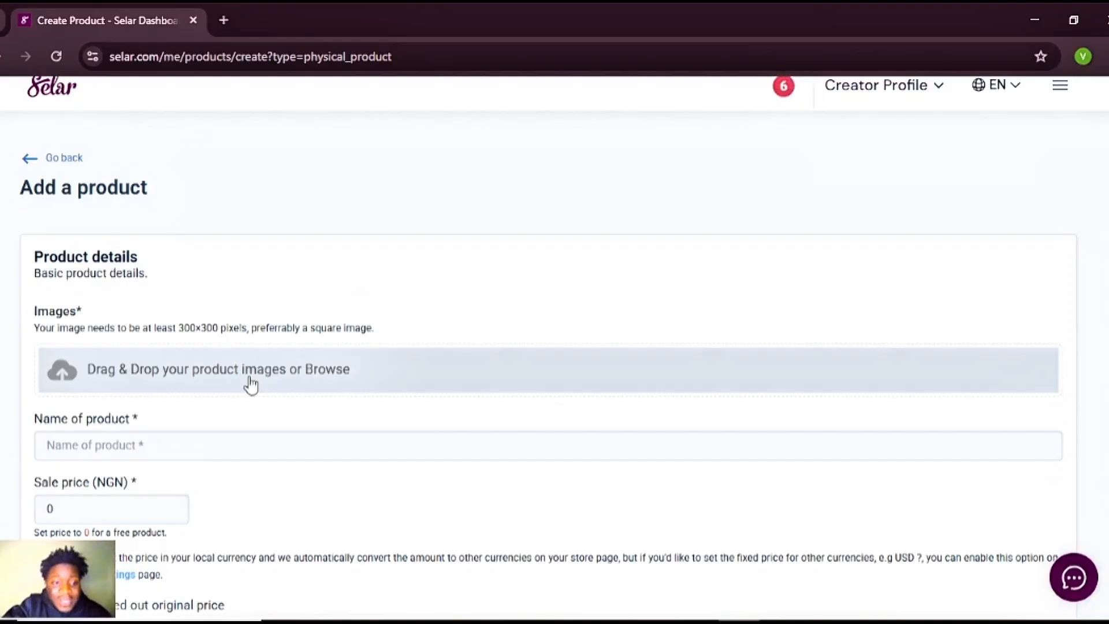
click(250, 383)
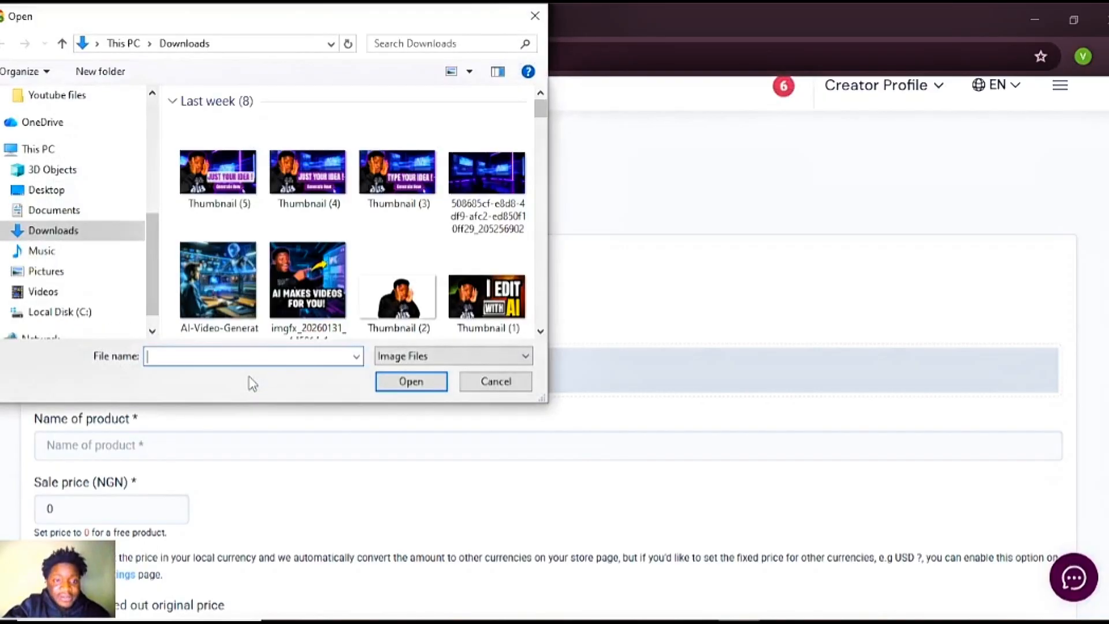
click(68, 211)
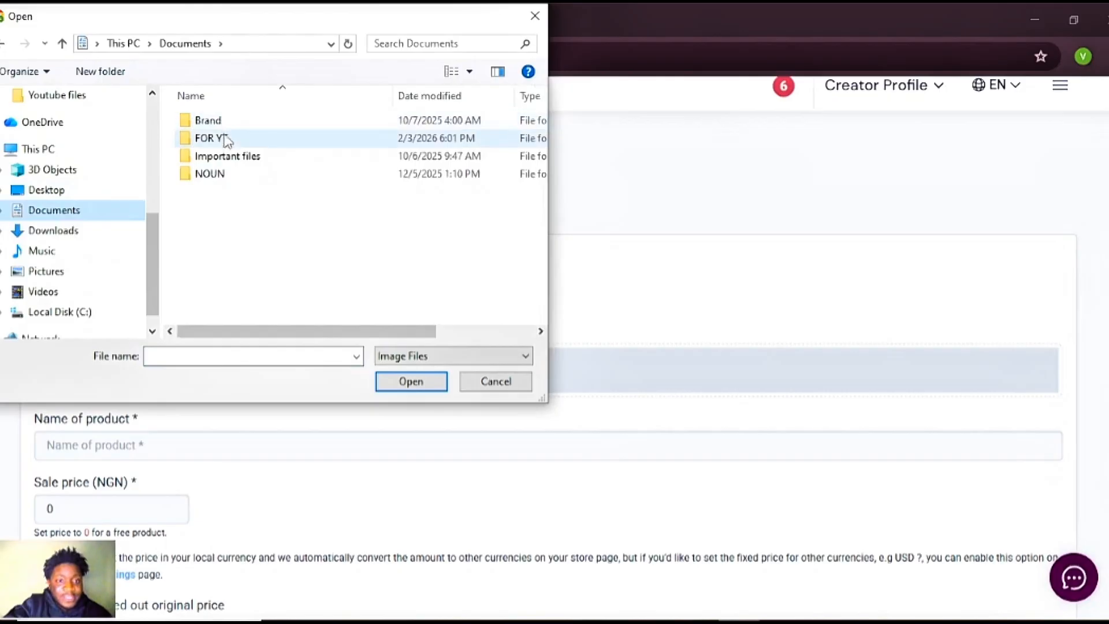
double_click(223, 137)
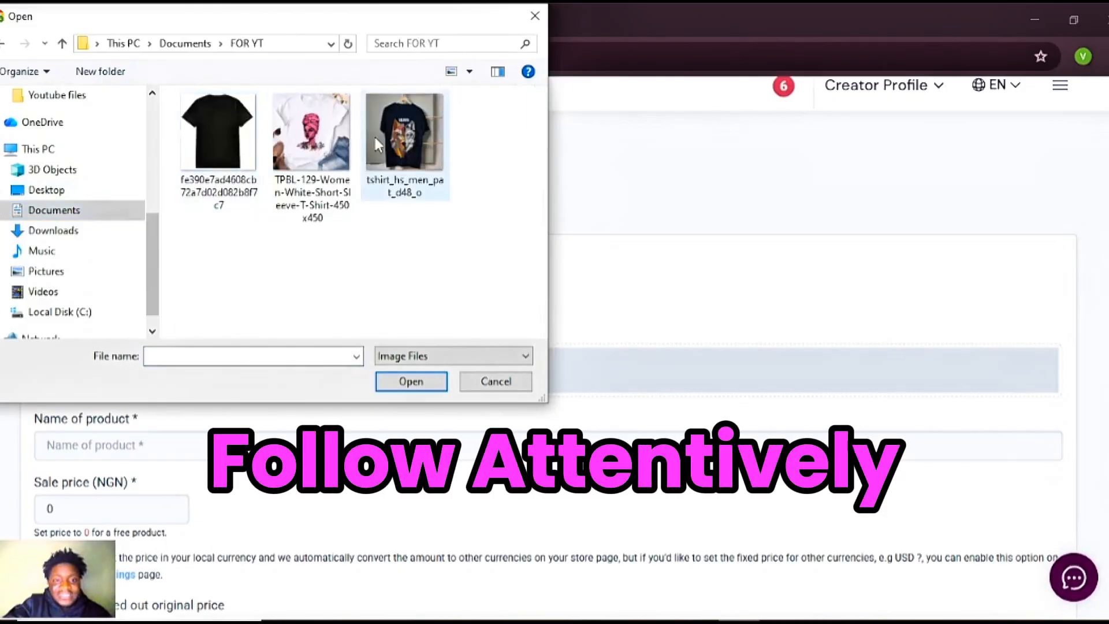
double_click(426, 136)
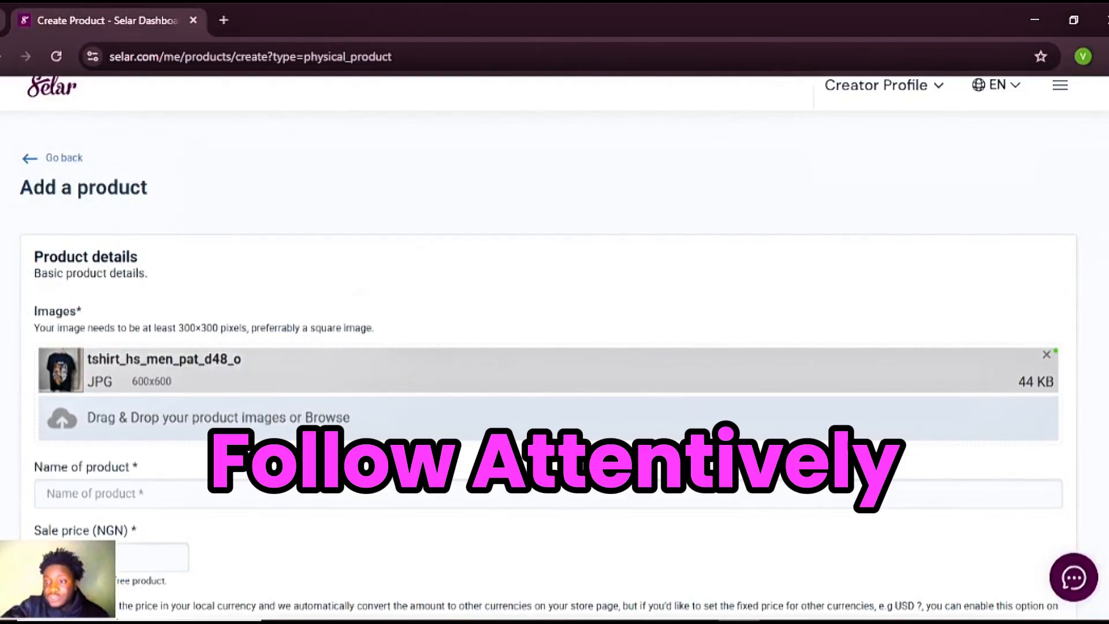
Name the product "WOLF STYLE T-SHIRT" and set its sale price to 25000 NGN.
scroll(554, 346, down, 2)
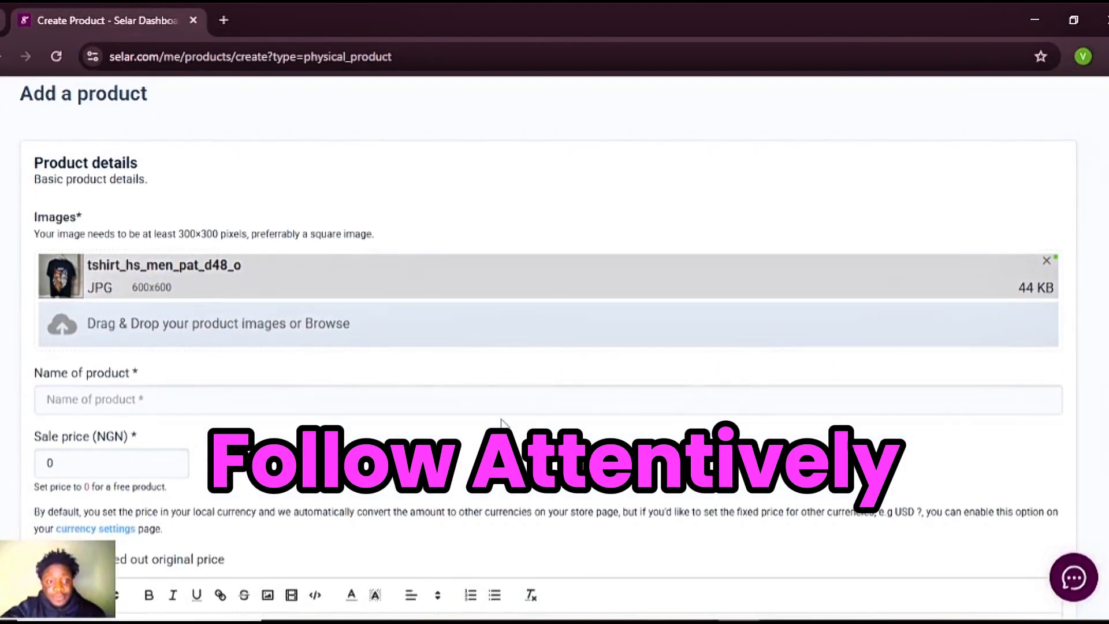
click(262, 387)
text(W)
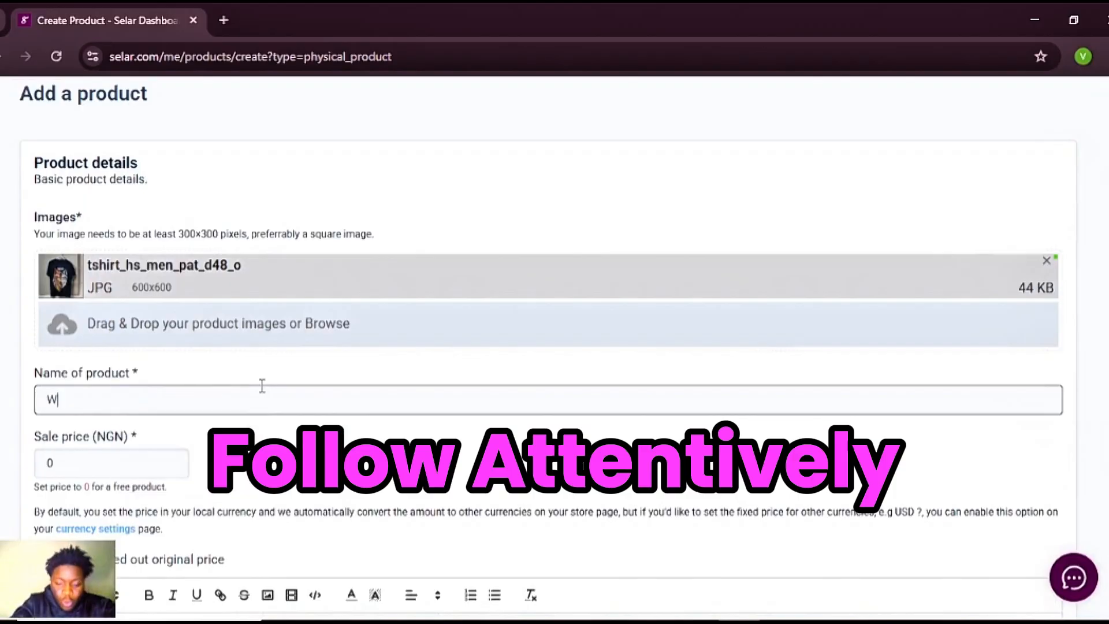
text(OLF STYLE )
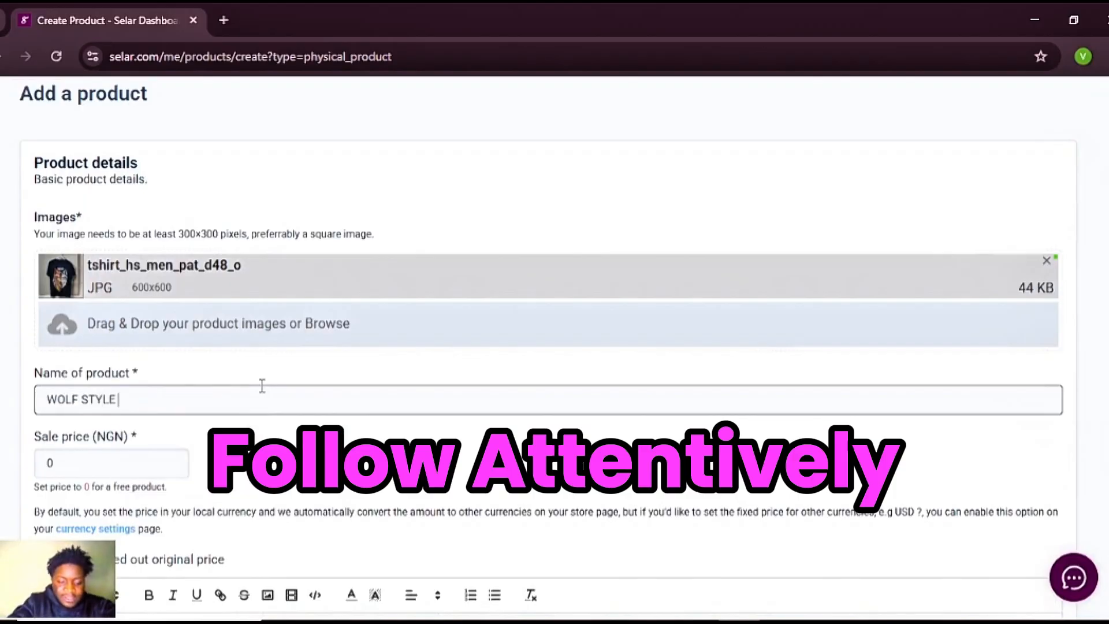
text(T-SHIRT)
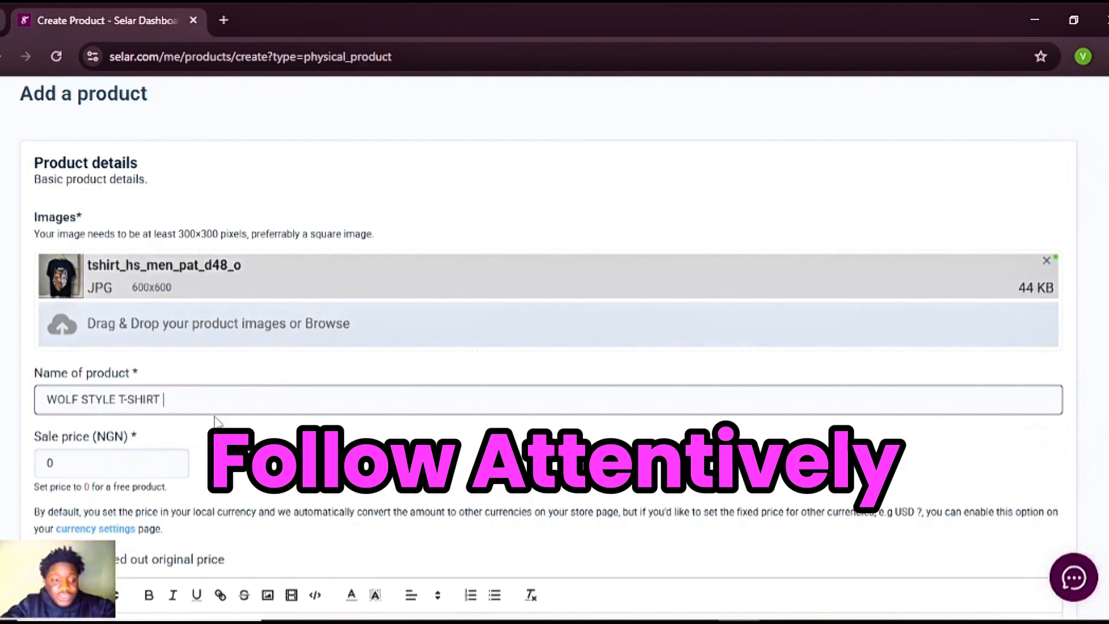
click(130, 465)
drag(100, 462, 10, 471)
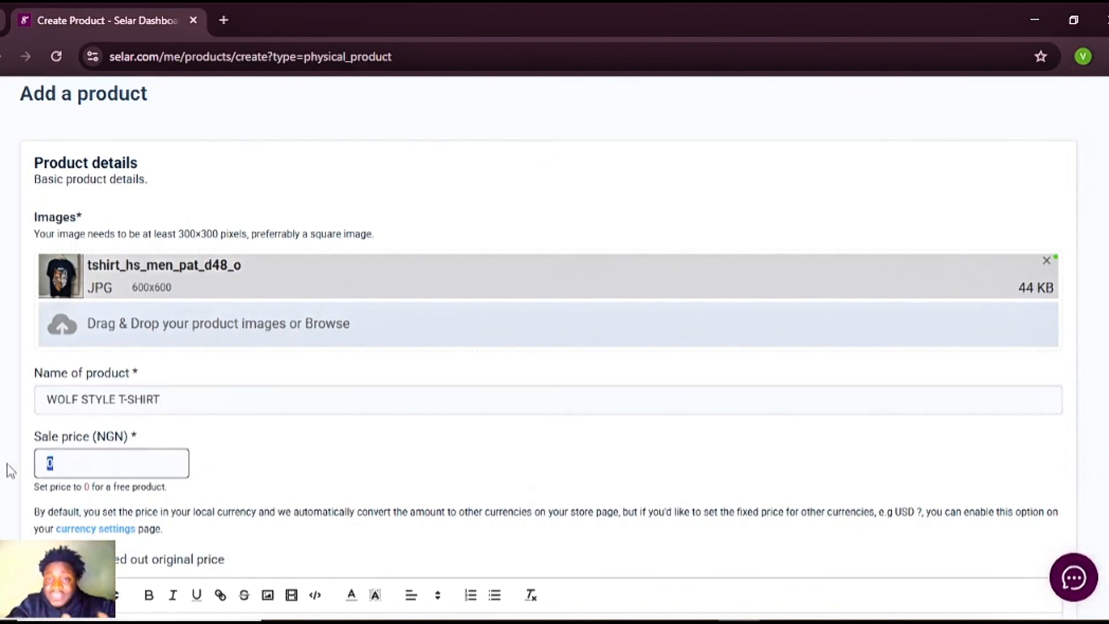
text(25000)
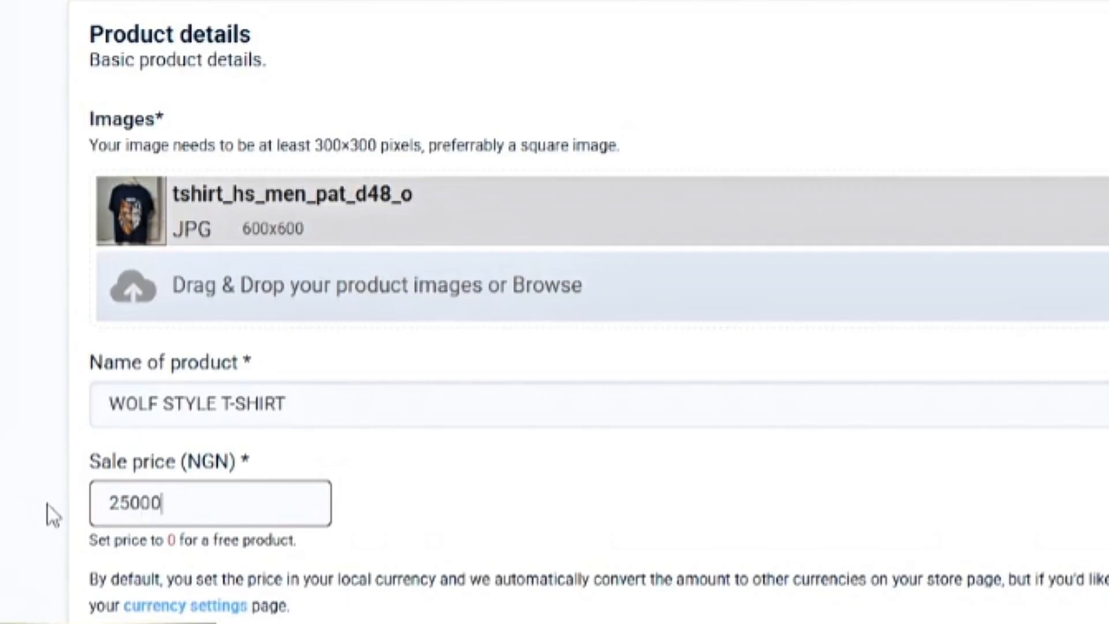
Enable the striked-out original price for the product and set the original price to 52000 NGN.
scroll(577, 312, down, 5)
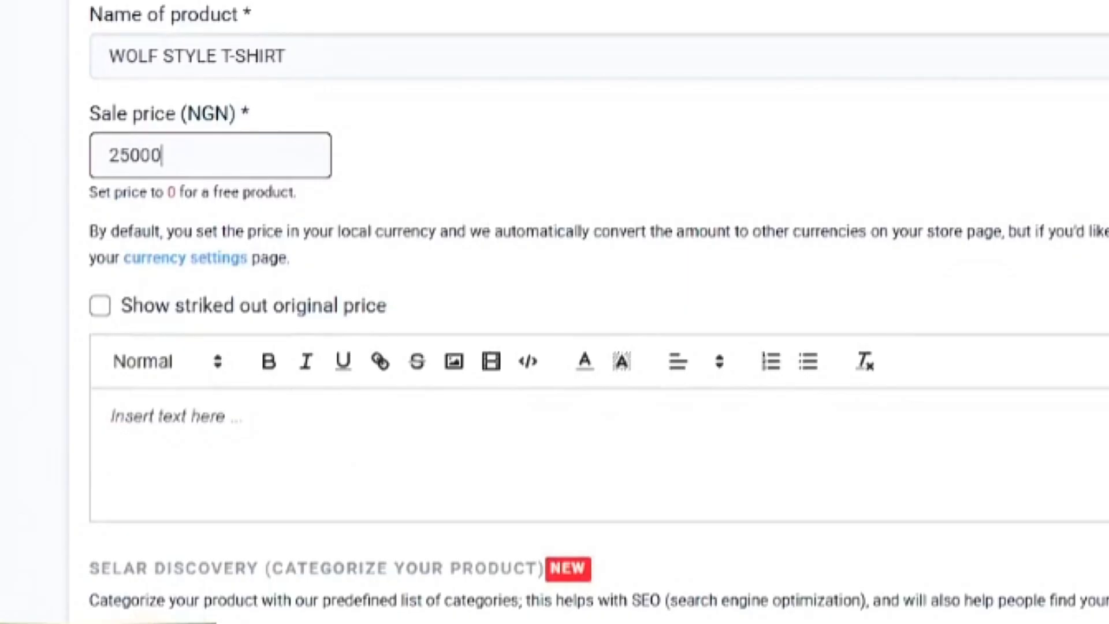
scroll(578, 312, down, 1)
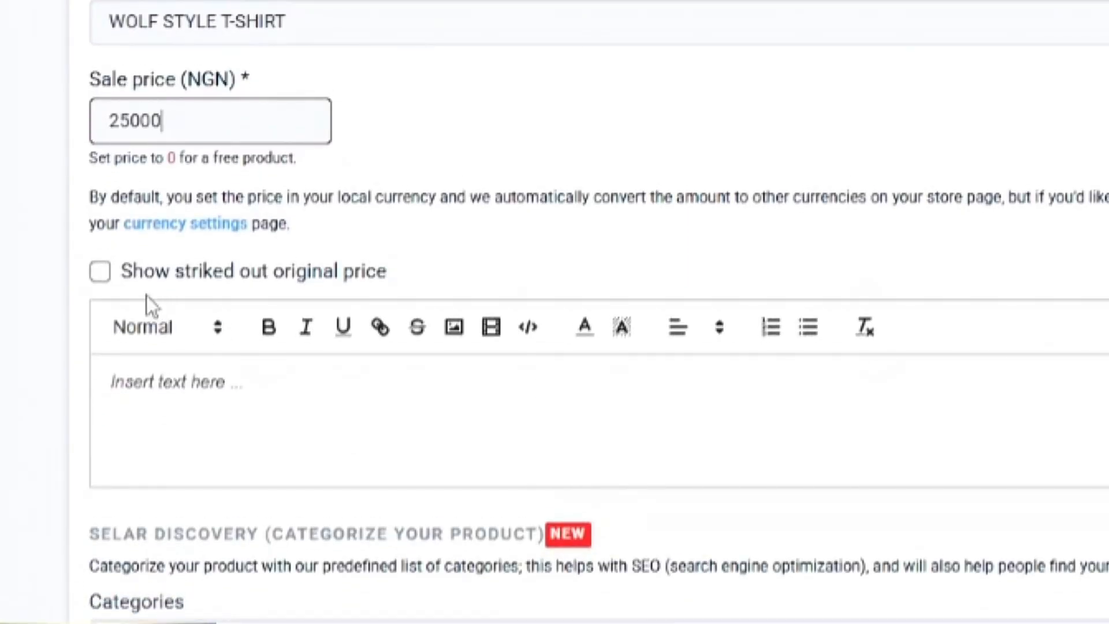
click(96, 273)
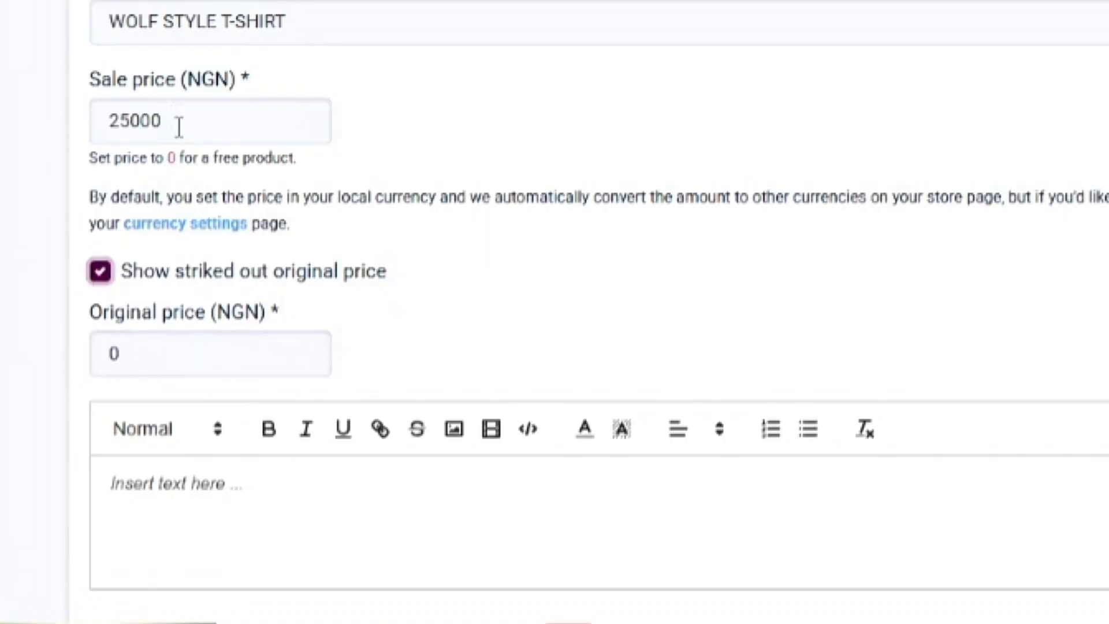
click(171, 371)
drag(168, 371, 87, 360)
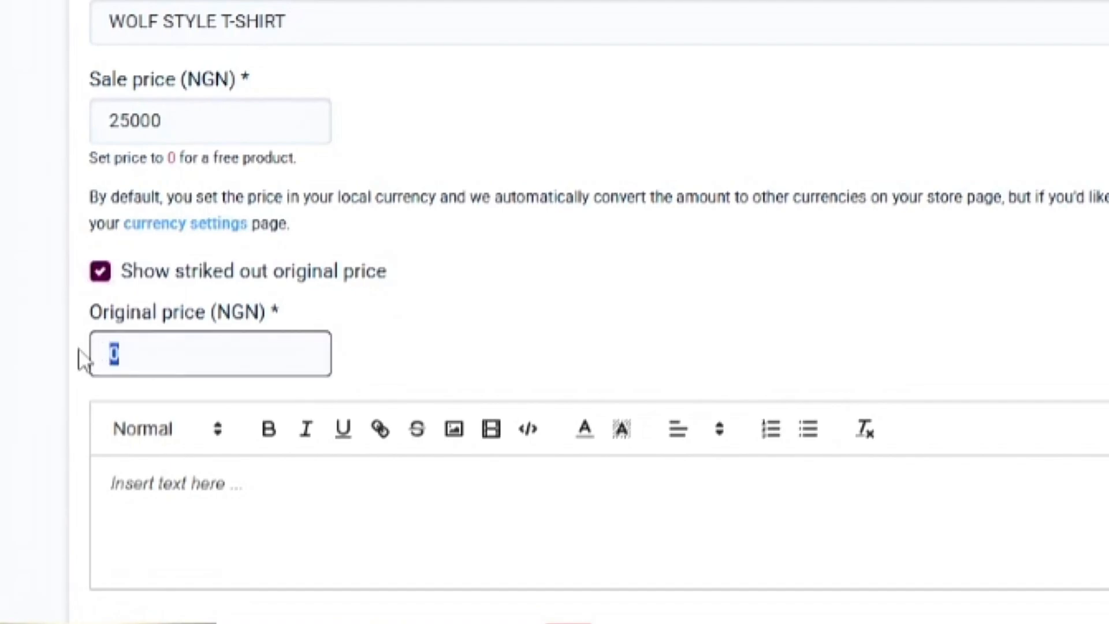
text(52000)
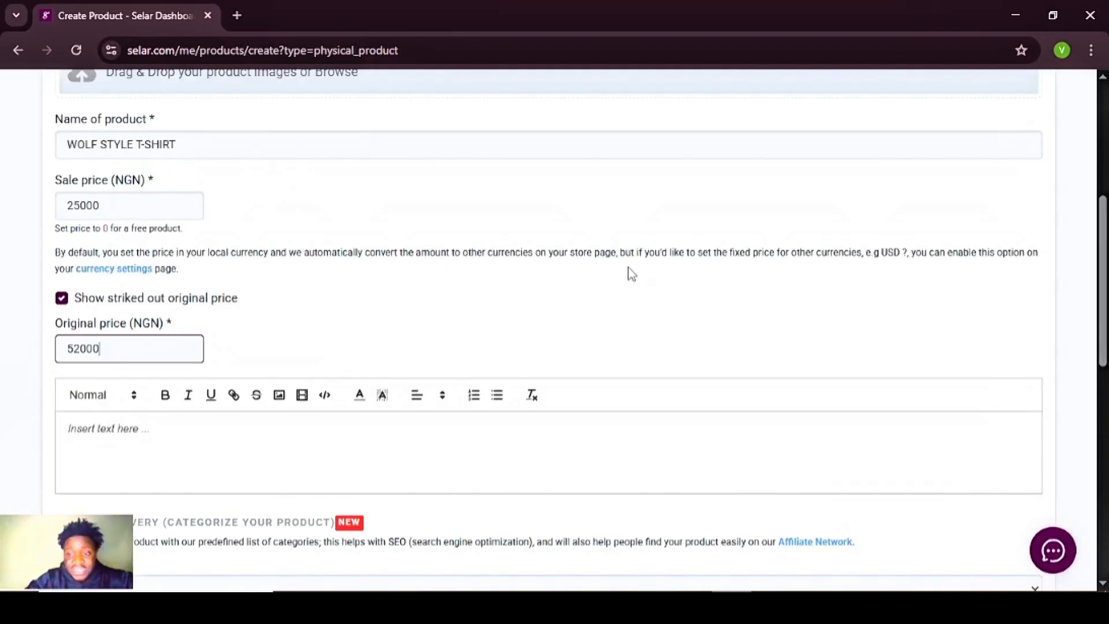
Write the product description on two lines, "T-shirts for men" and "100% Cotton", and start a new line below them.
scroll(1079, 349, down, 2)
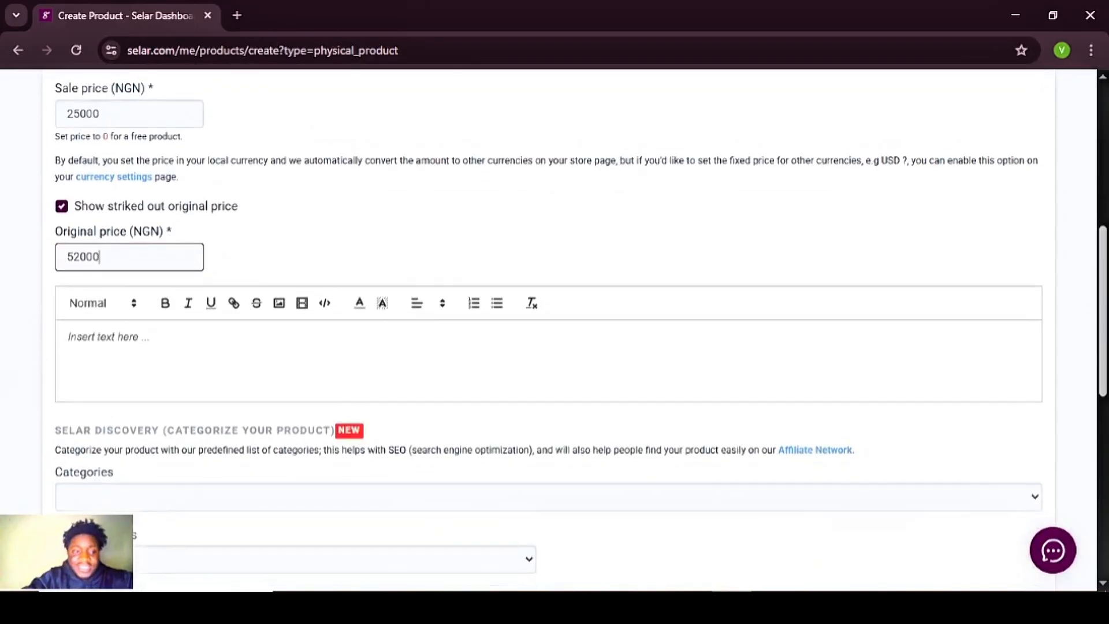
click(202, 315)
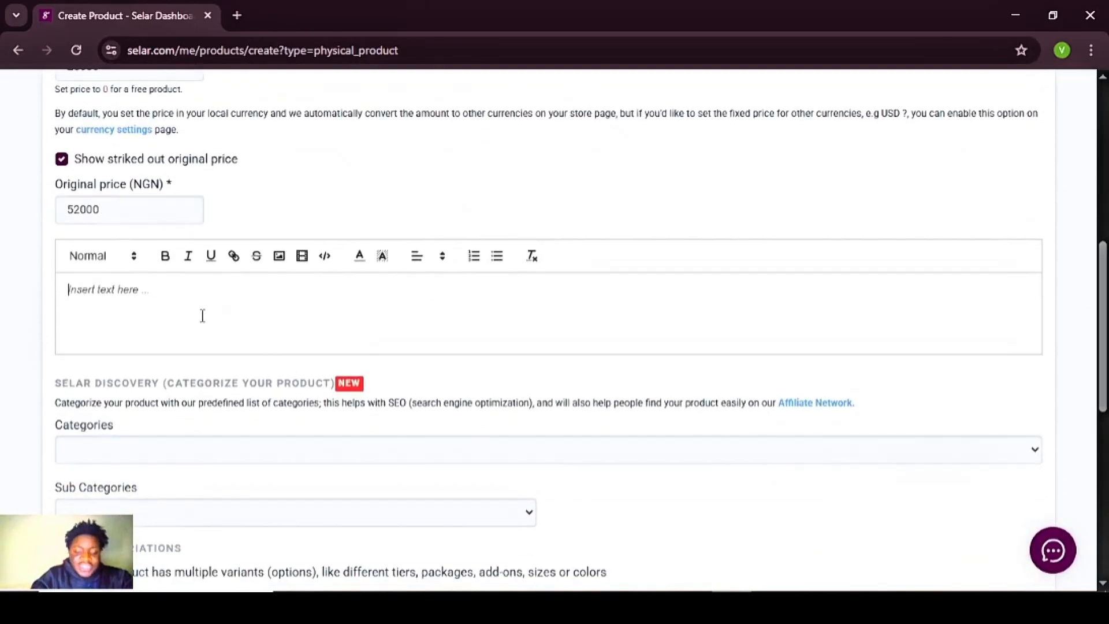
text(T-s)
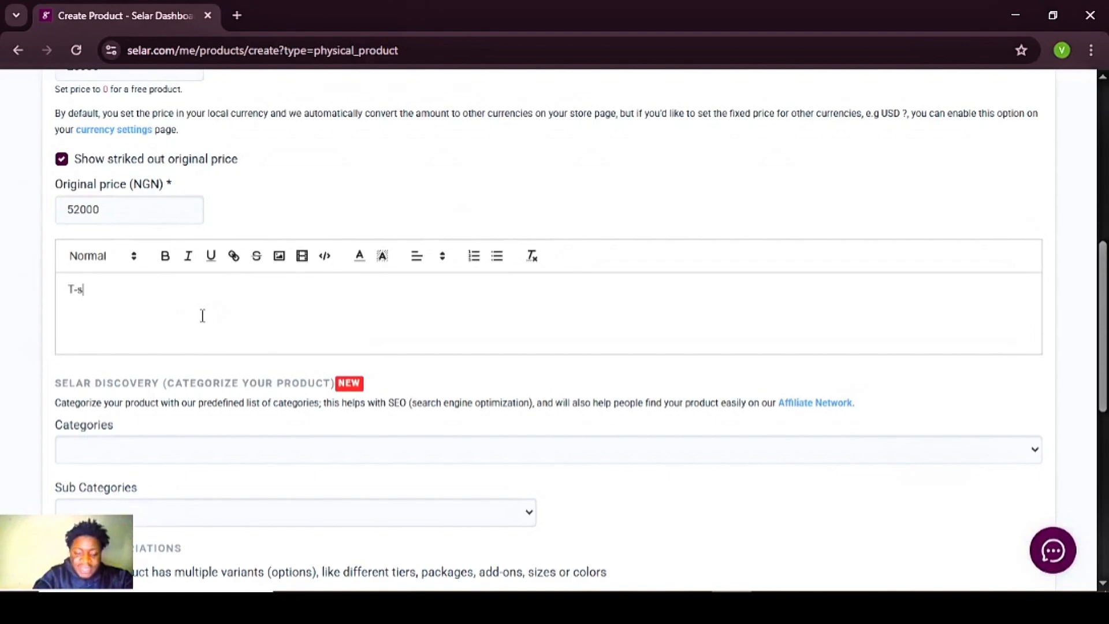
text(hirts )
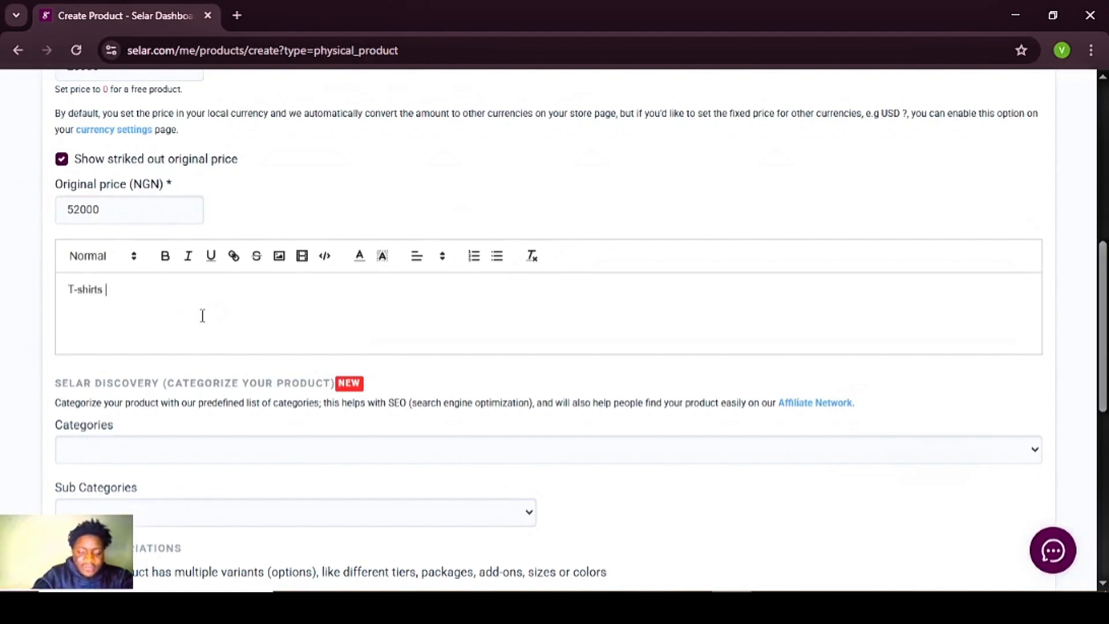
text(for men )
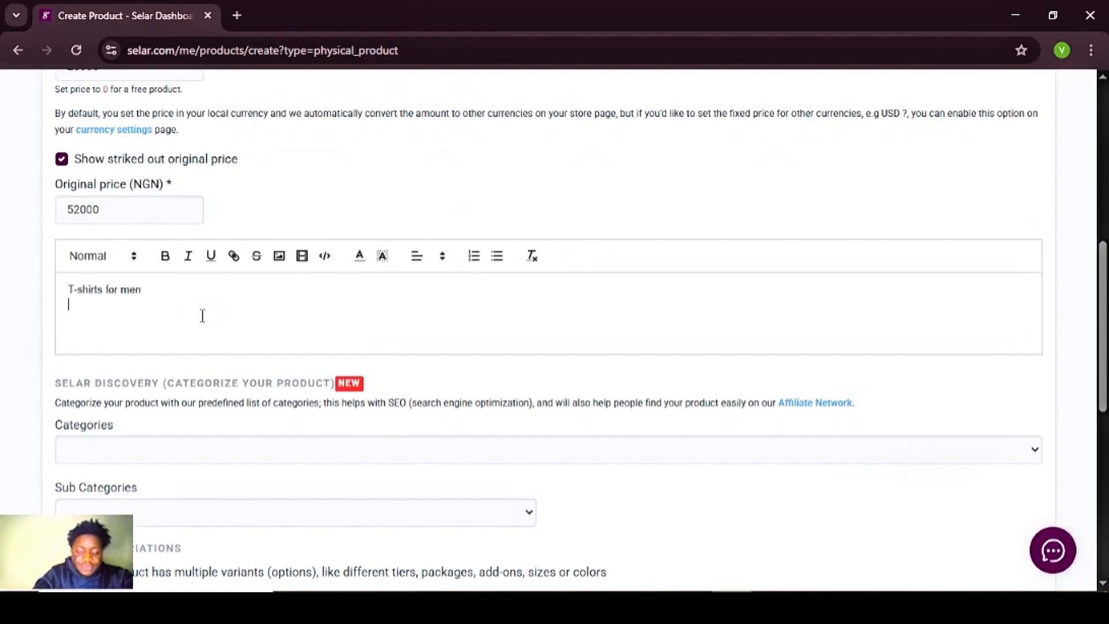
text(100% C)
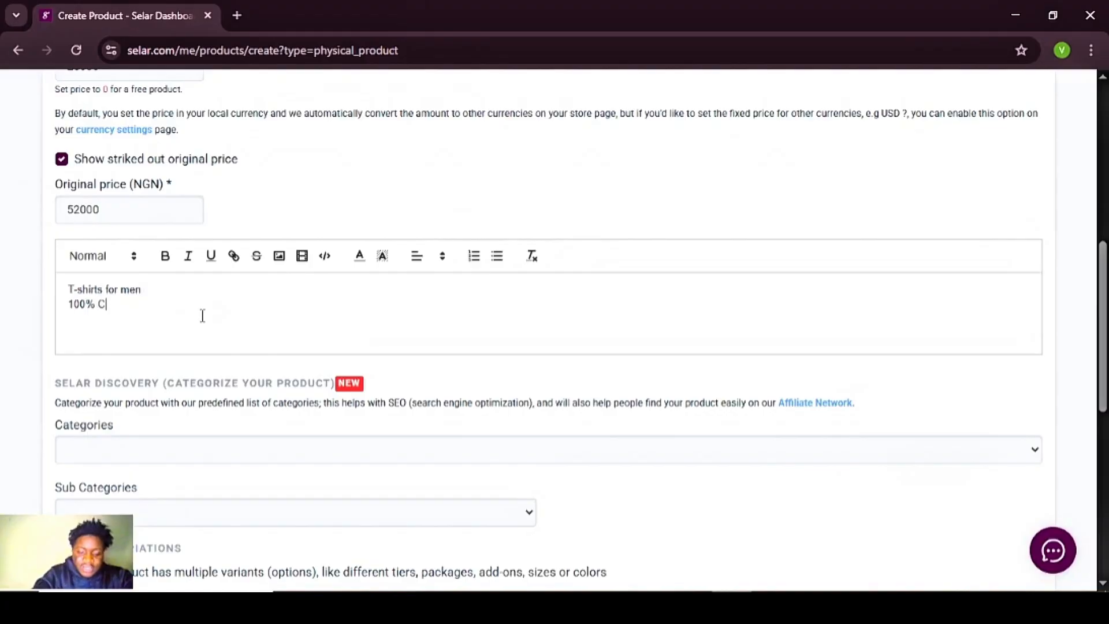
text(otton)
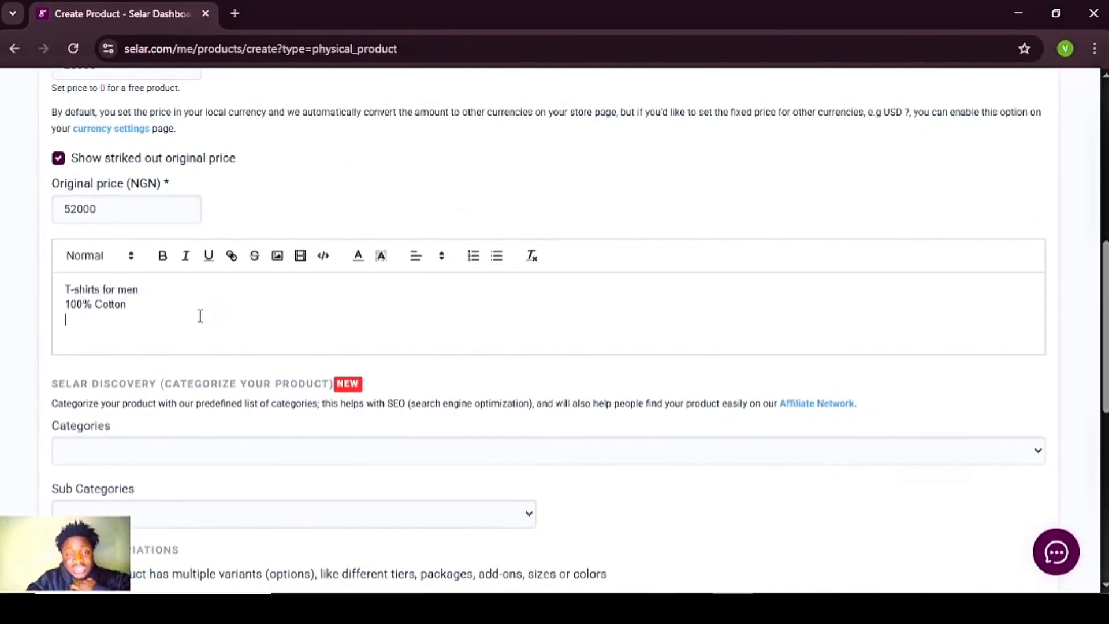
key(Return)
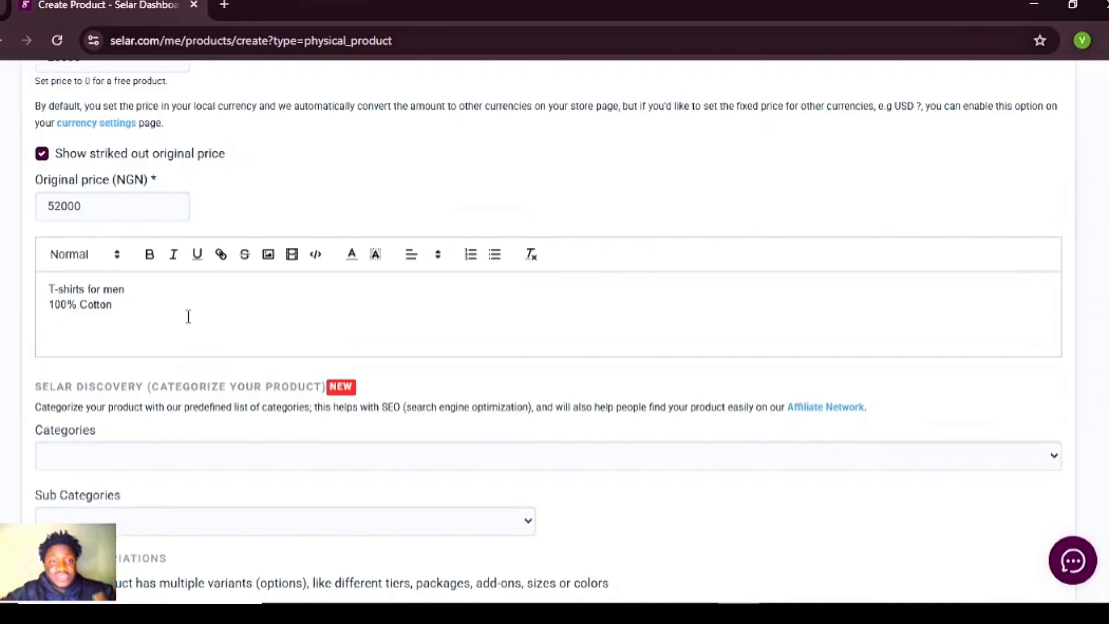
Open ChatGPT in a new browser tab and ask for a brief, catchy and attractive product description for the WOLF STYLE Male tshirt.
click(224, 6)
text(chat.)
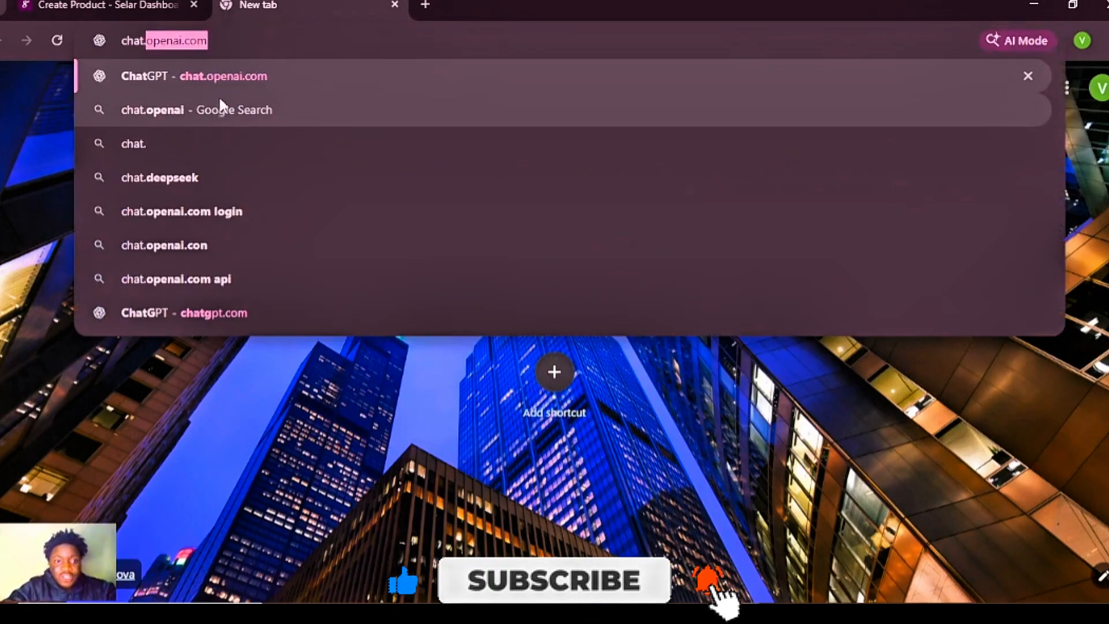
click(237, 76)
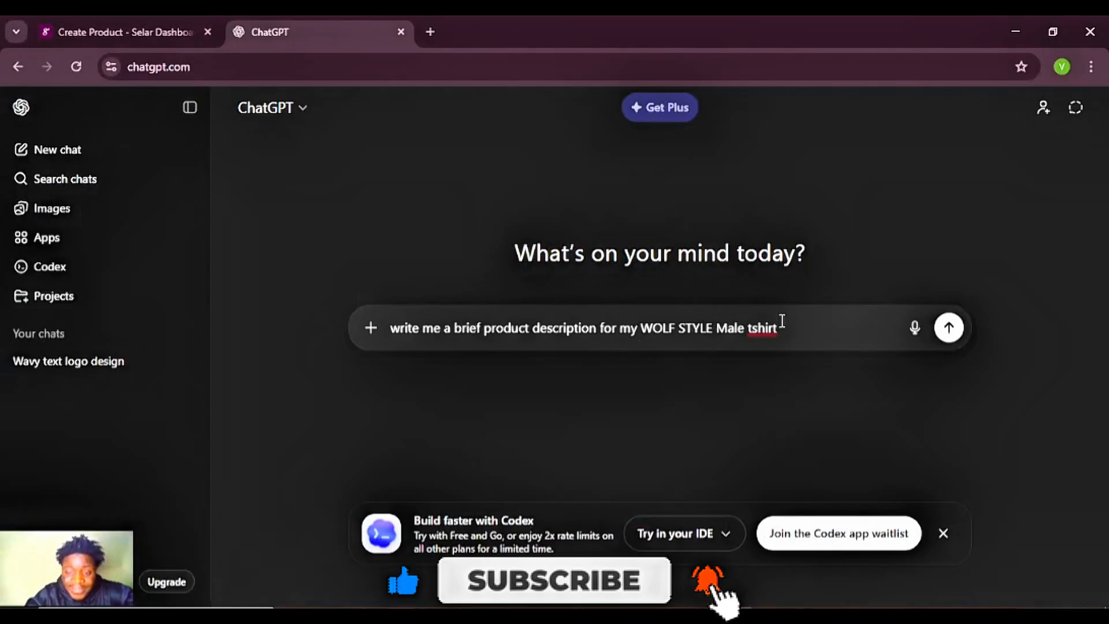
text(mak)
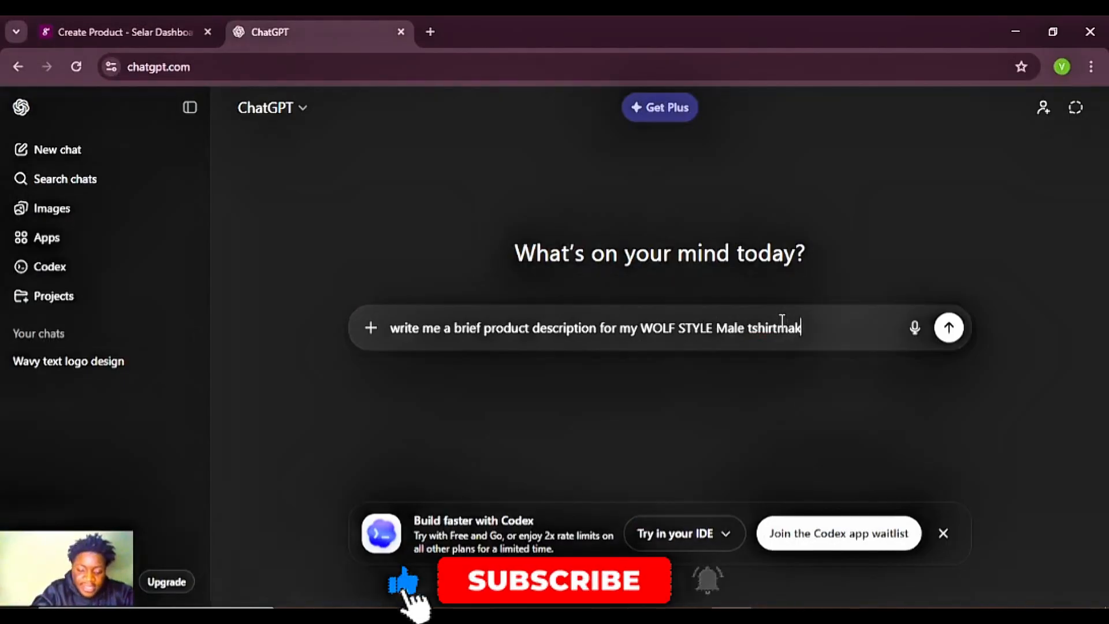
text(e it catc)
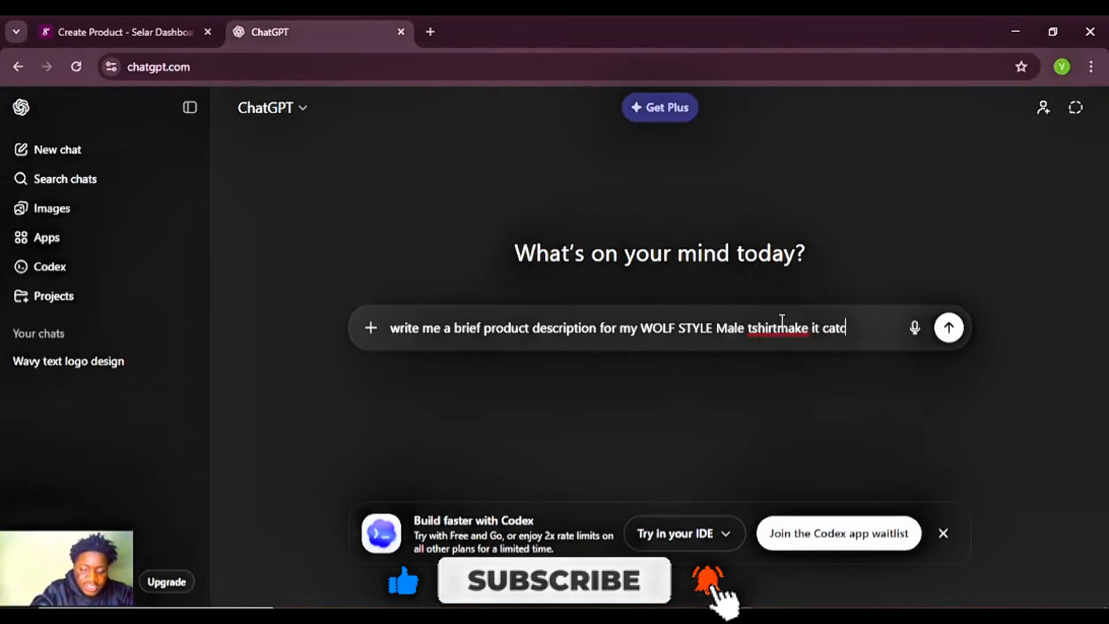
text(hy and )
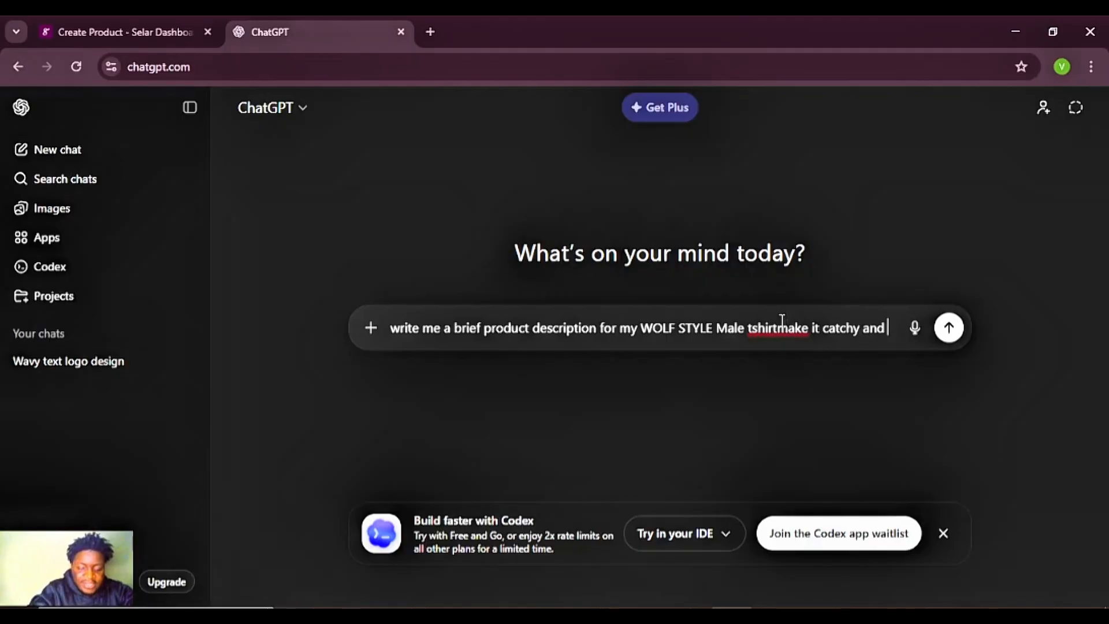
text(attractive)
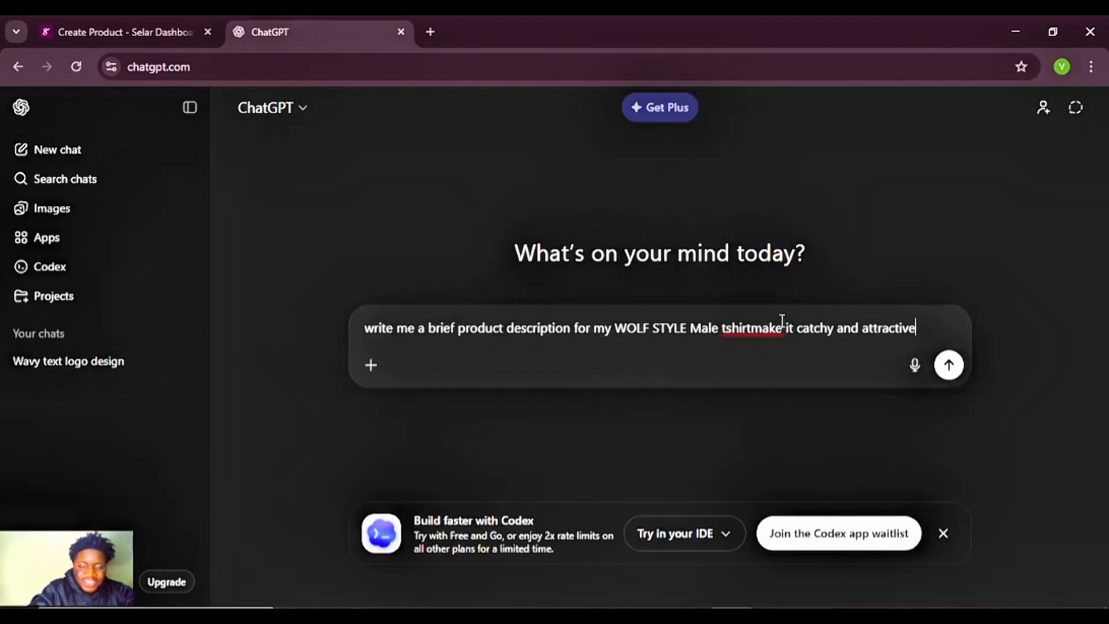
key(Return)
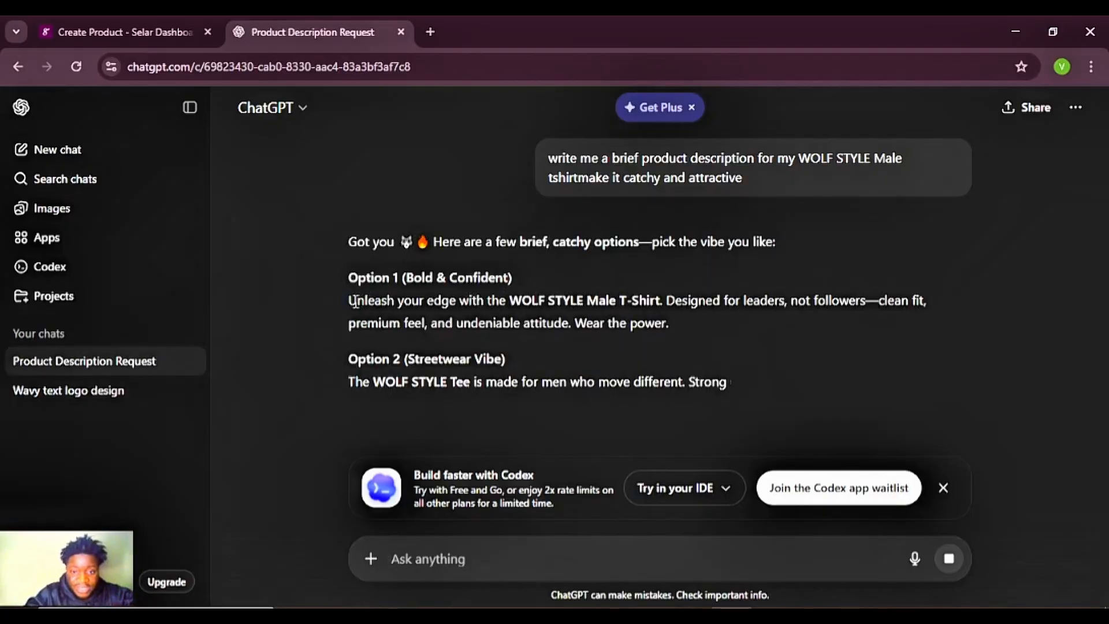
Copy ChatGPT's Option 1 text into the Selar product description below "100% Cotton", with a line break before "clean fit".
drag(352, 300, 697, 321)
key(ctrl+c)
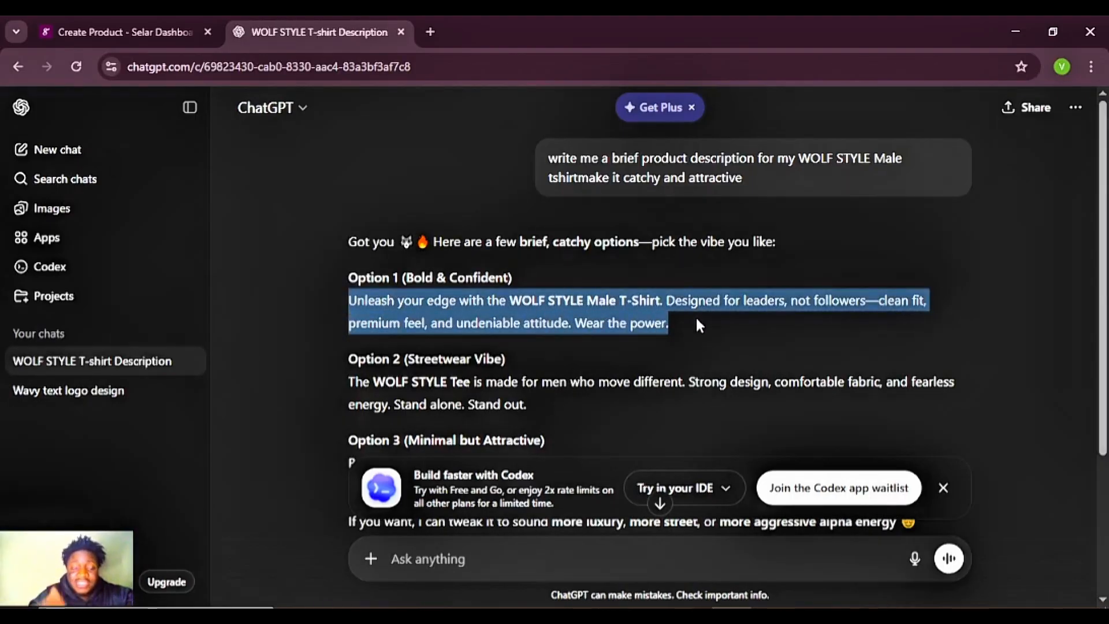
click(126, 23)
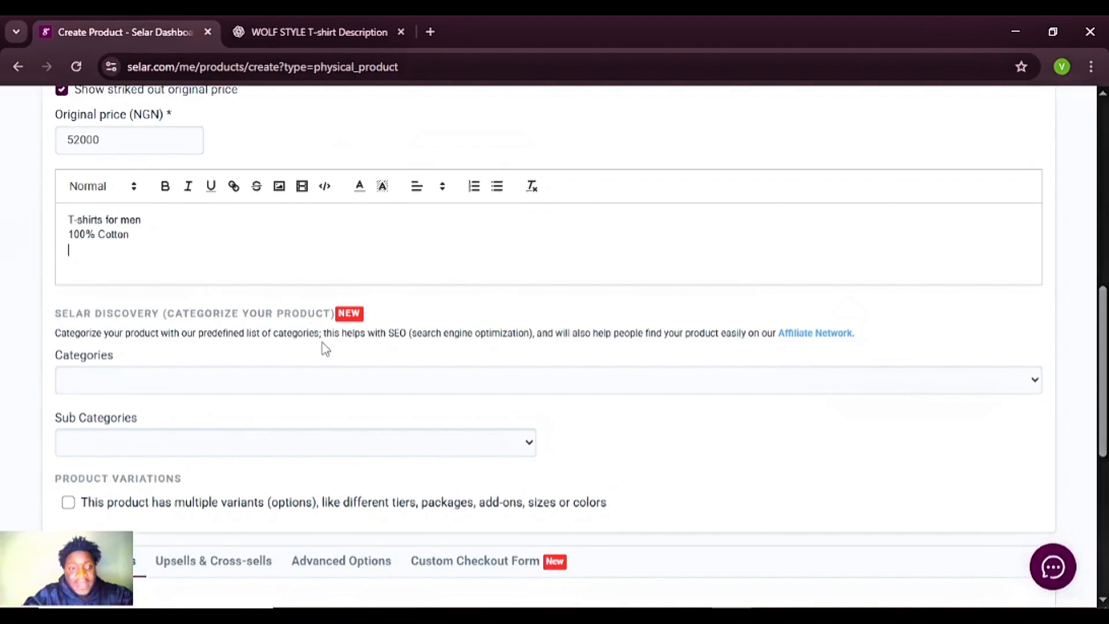
click(163, 256)
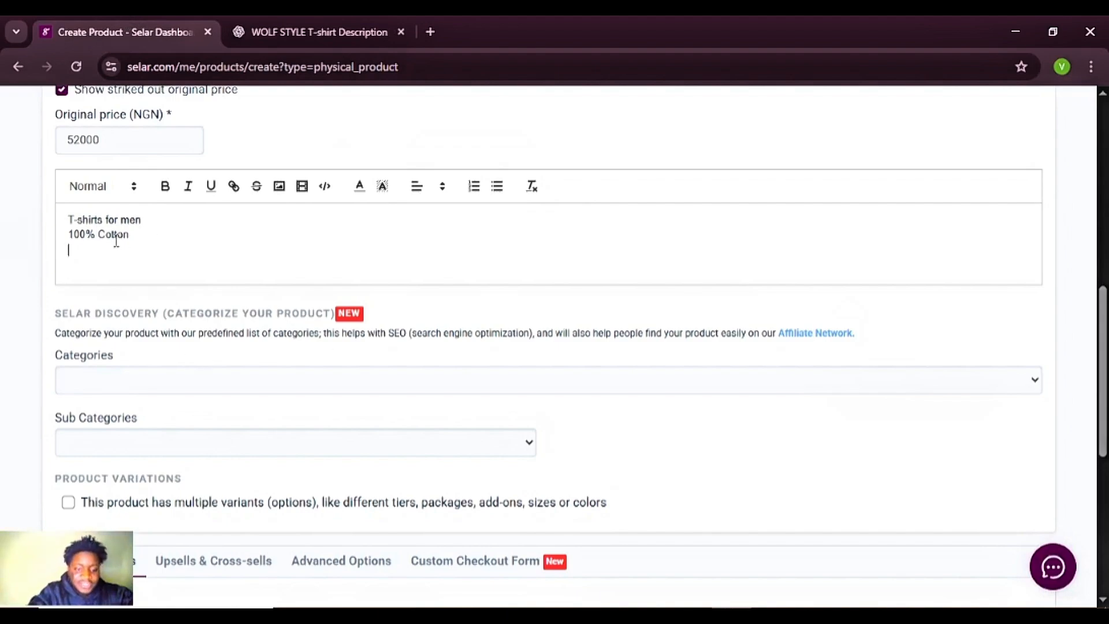
key(ctrl+v)
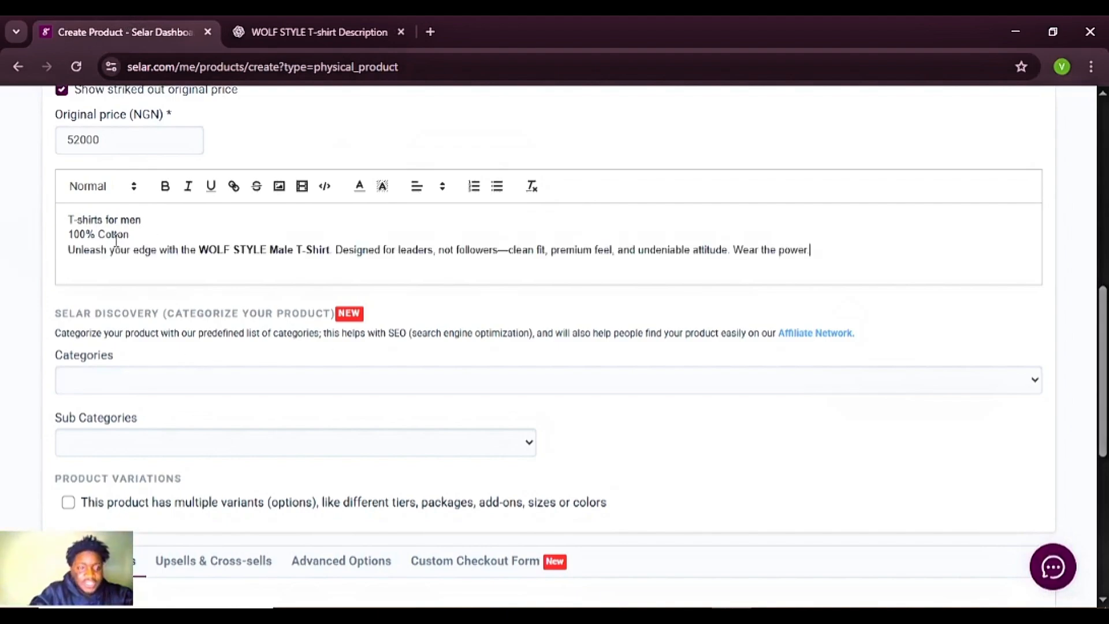
click(509, 249)
key(Return)
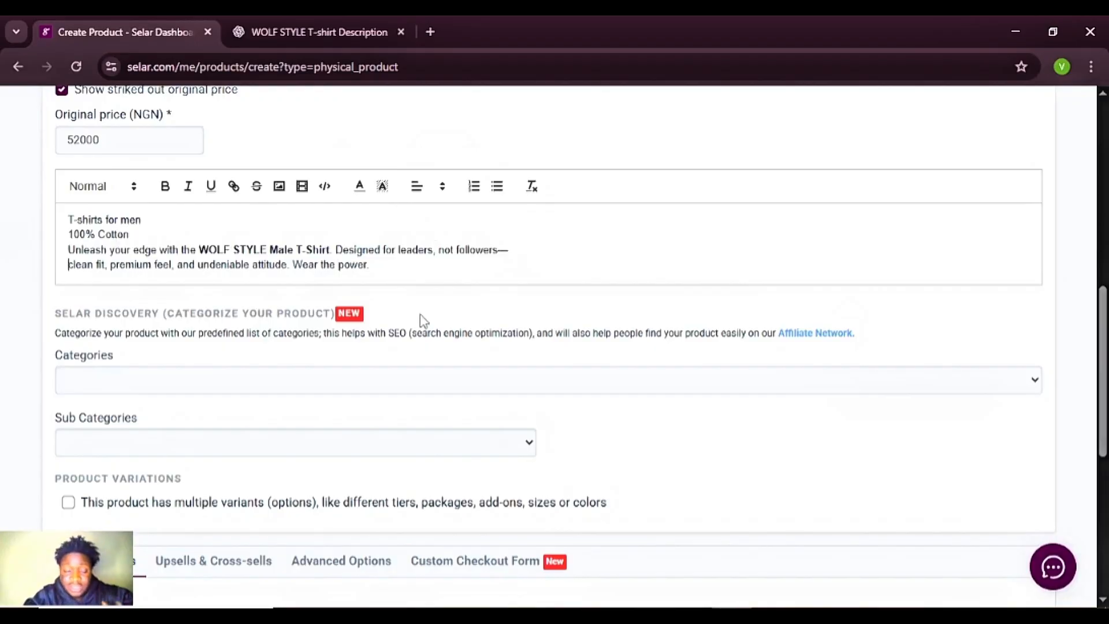
Set the product's Selar Discovery category to Fashion and Wears and its sub category to Mens.
scroll(995, 348, down, 2)
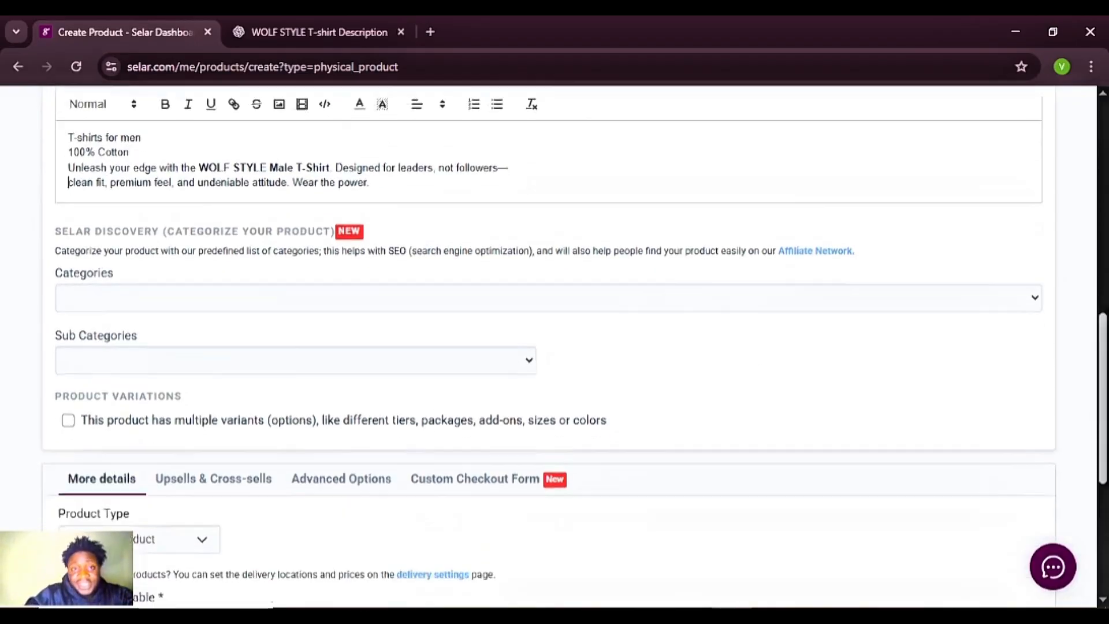
scroll(996, 349, up, 2)
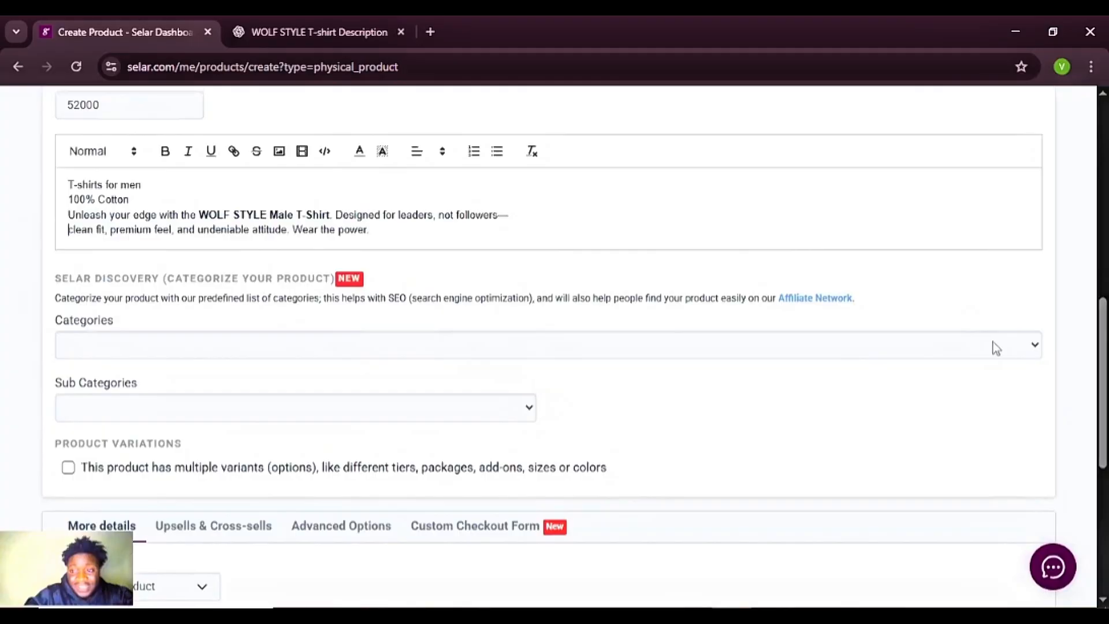
click(1029, 348)
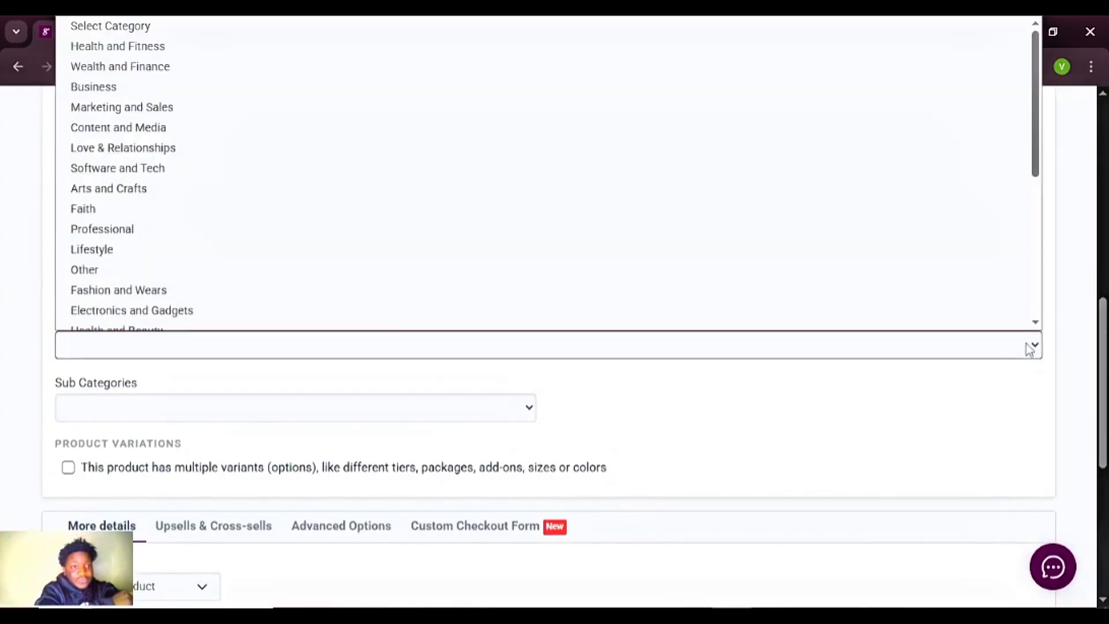
click(337, 279)
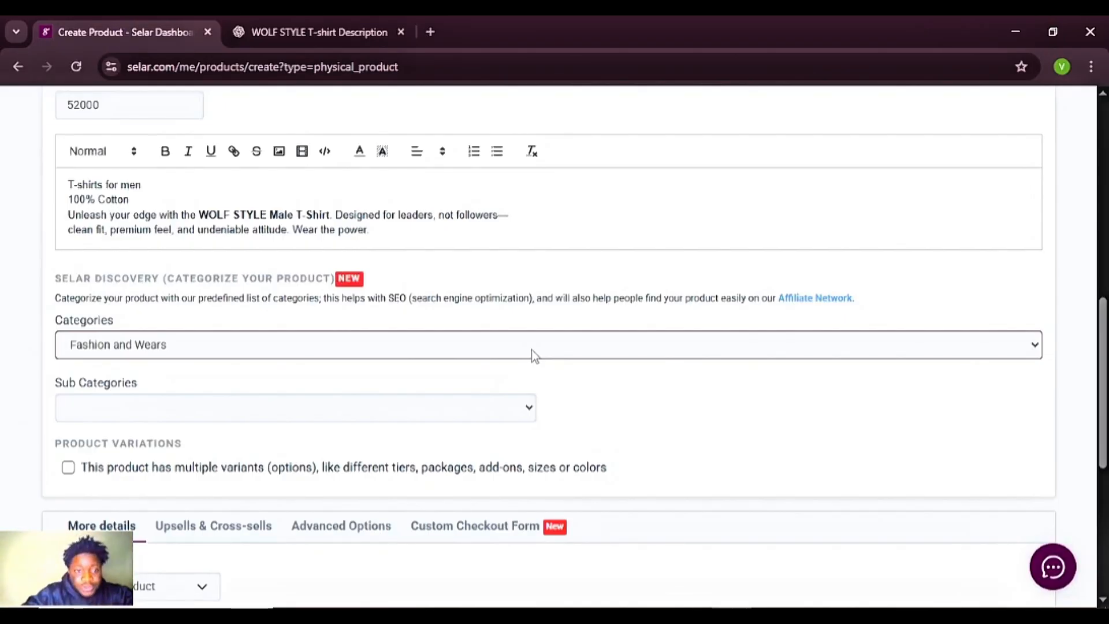
click(571, 348)
click(573, 368)
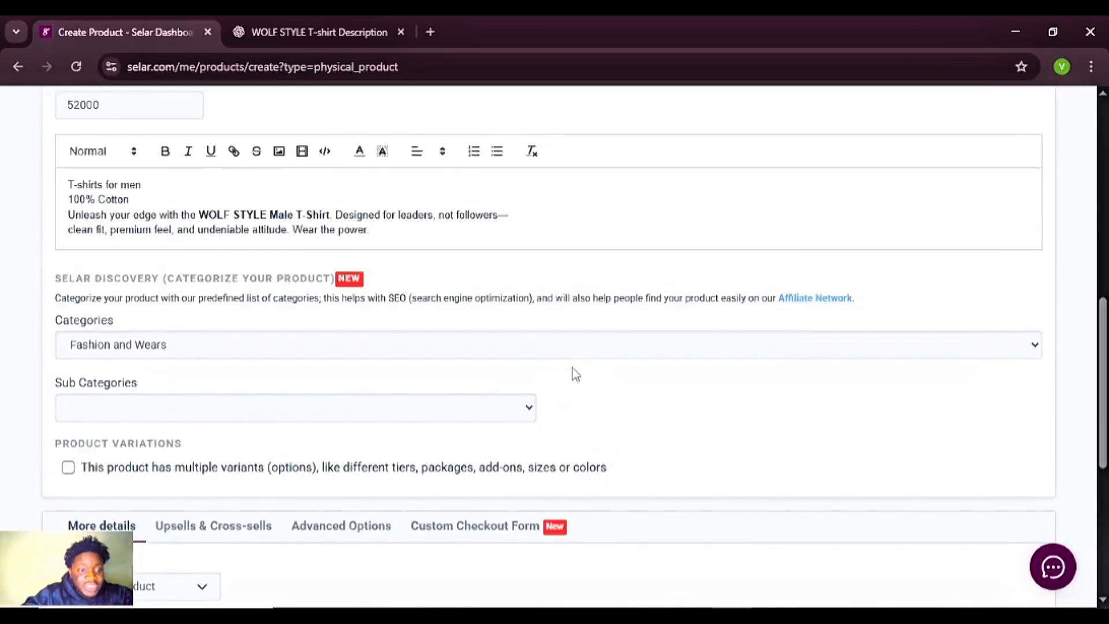
click(529, 410)
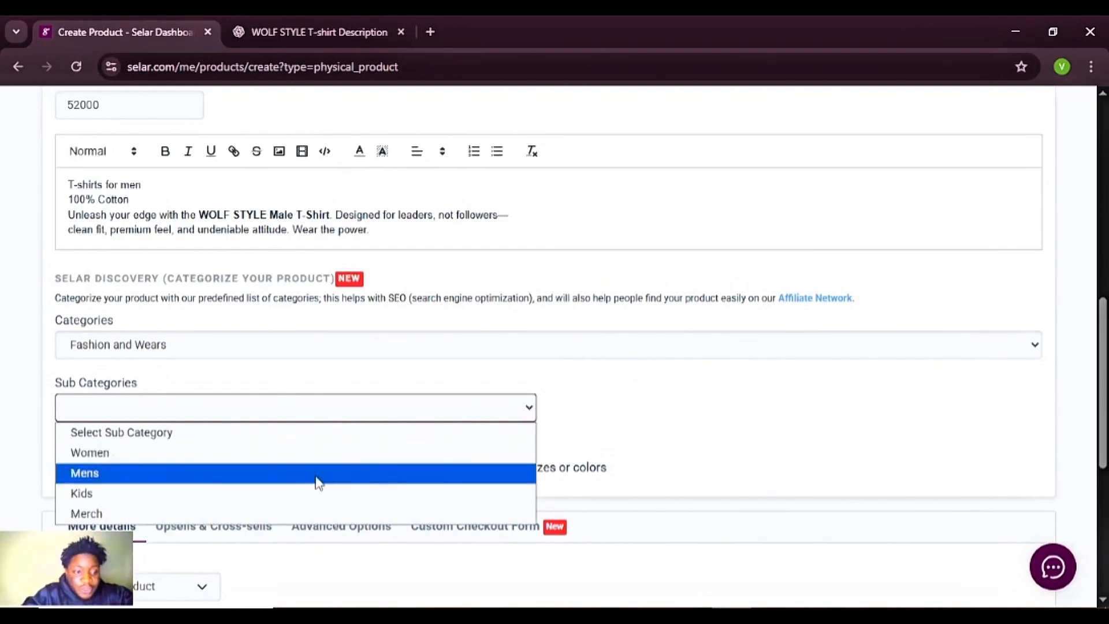
click(319, 473)
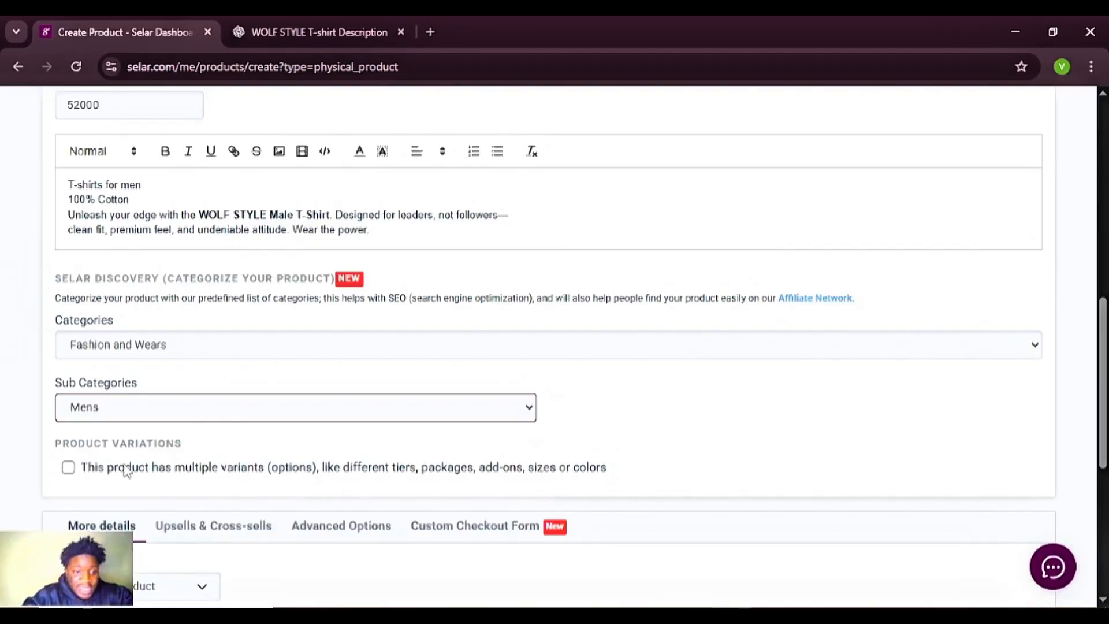
Mark the product as having multiple variants and add a first variant.
drag(1106, 365, 1107, 409)
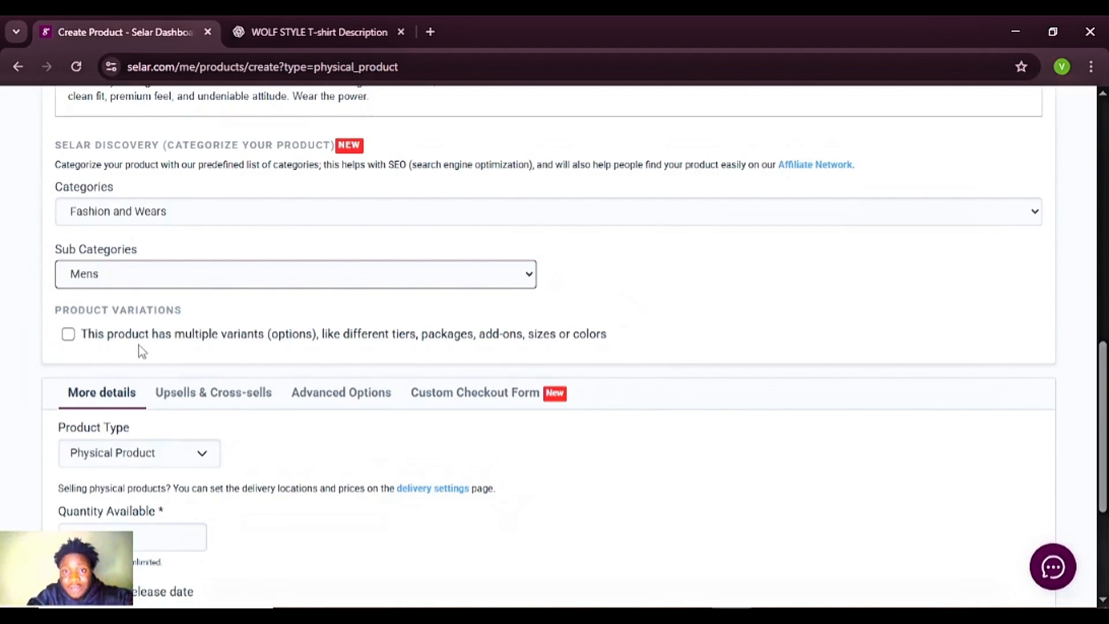
click(68, 335)
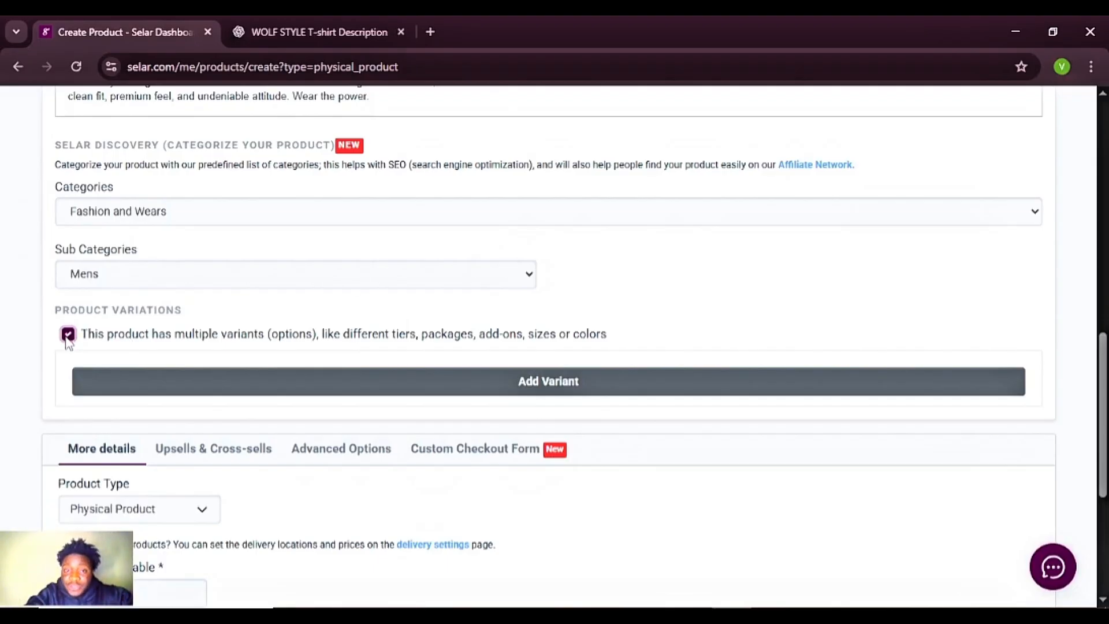
click(438, 384)
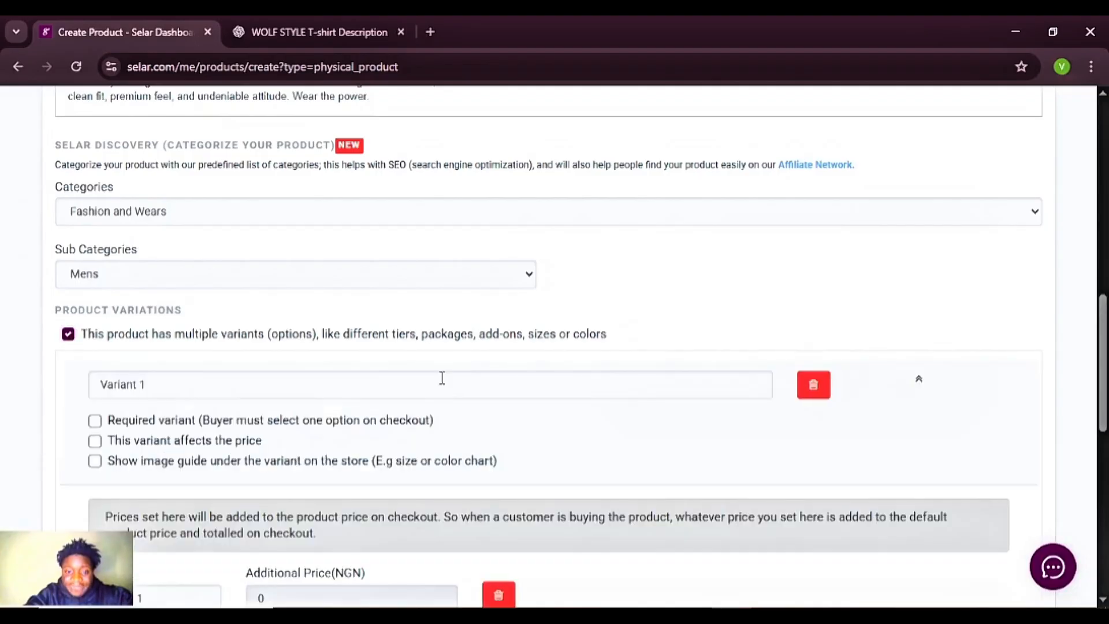
Name the first product variant SIZE and make it a required variant at checkout.
drag(208, 386, 74, 391)
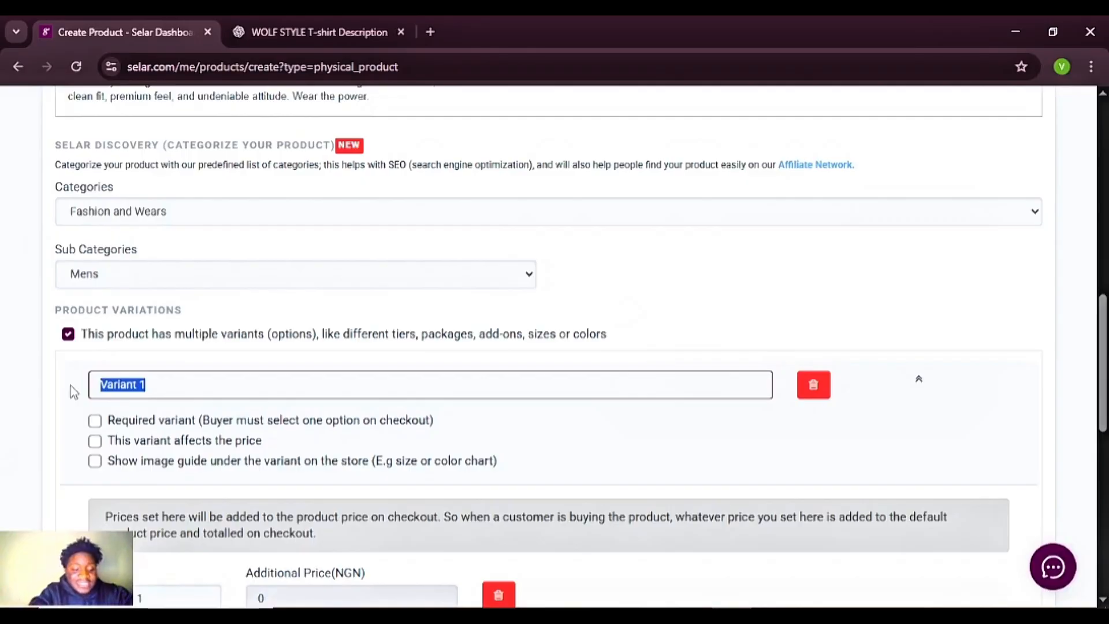
text(SIZE)
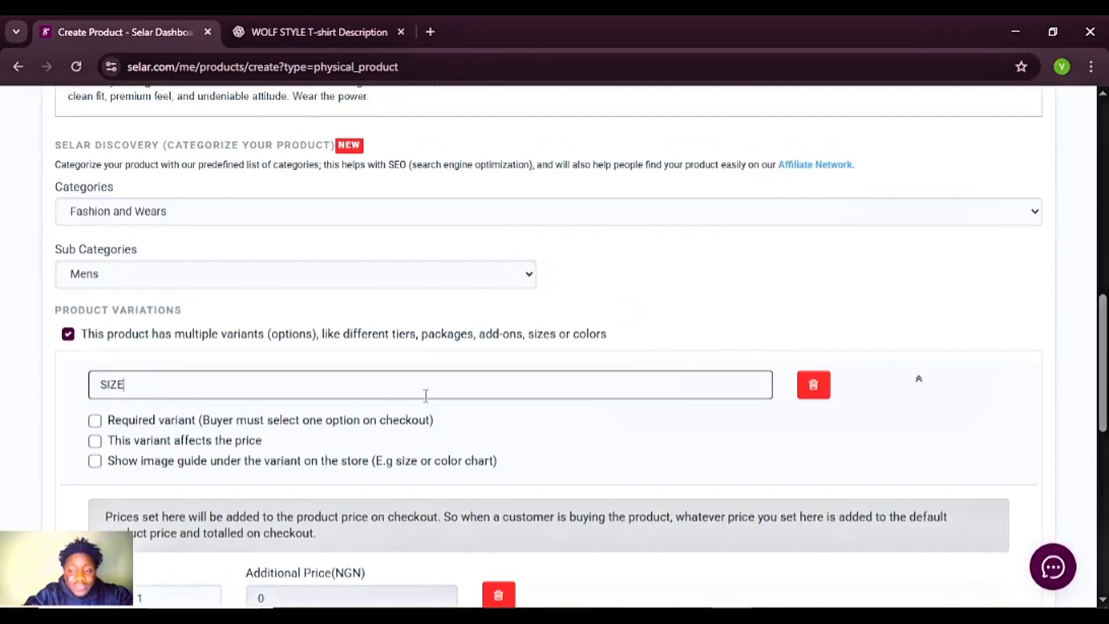
drag(1103, 355, 1103, 367)
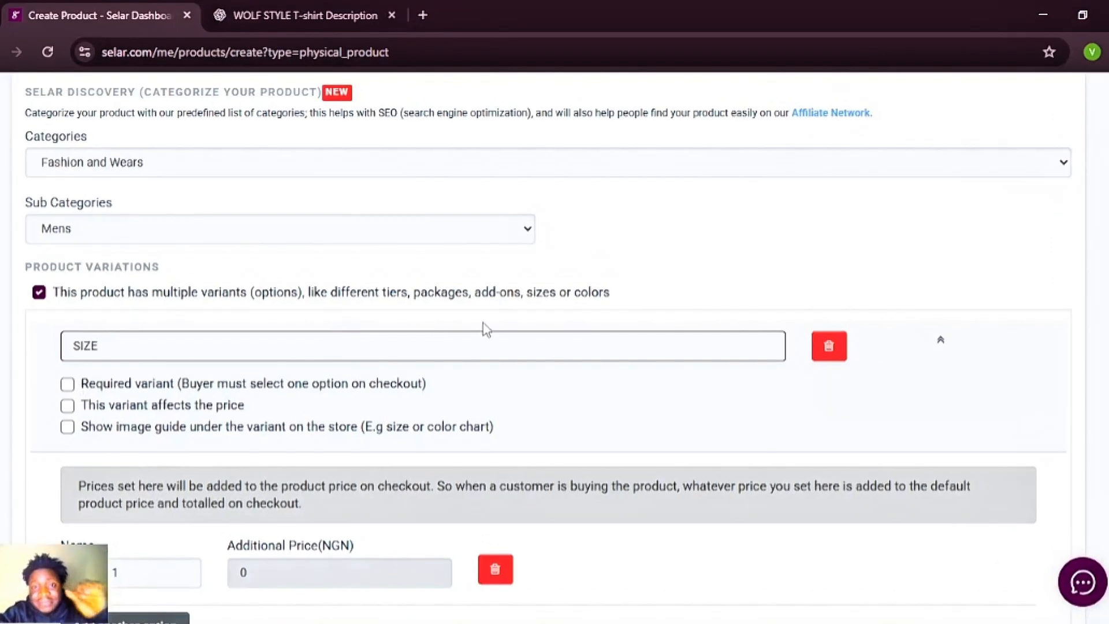
click(483, 334)
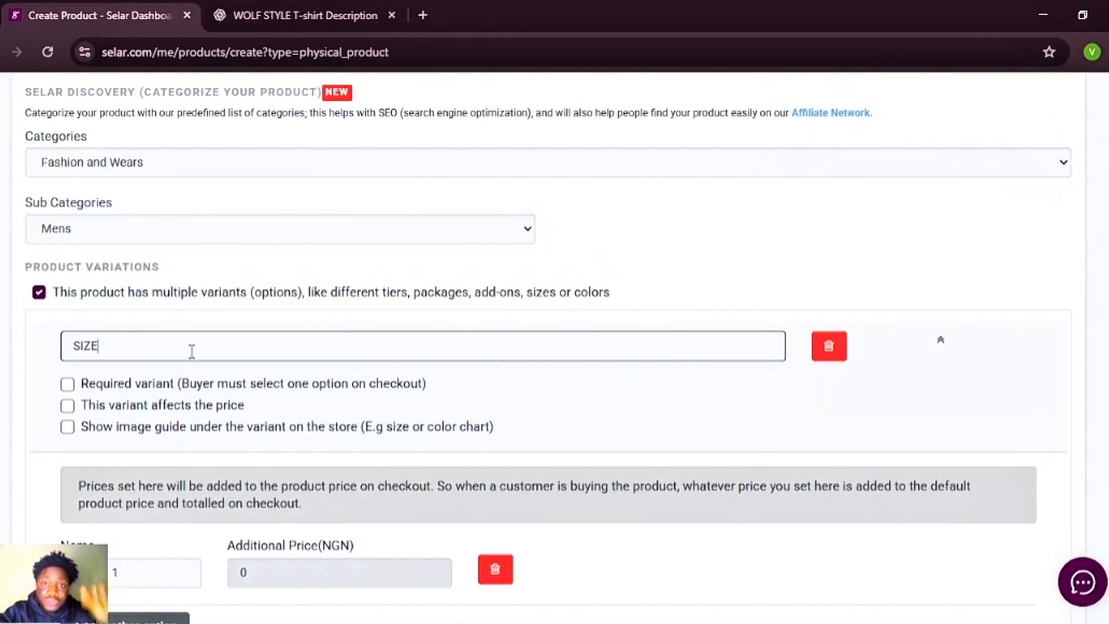
click(67, 384)
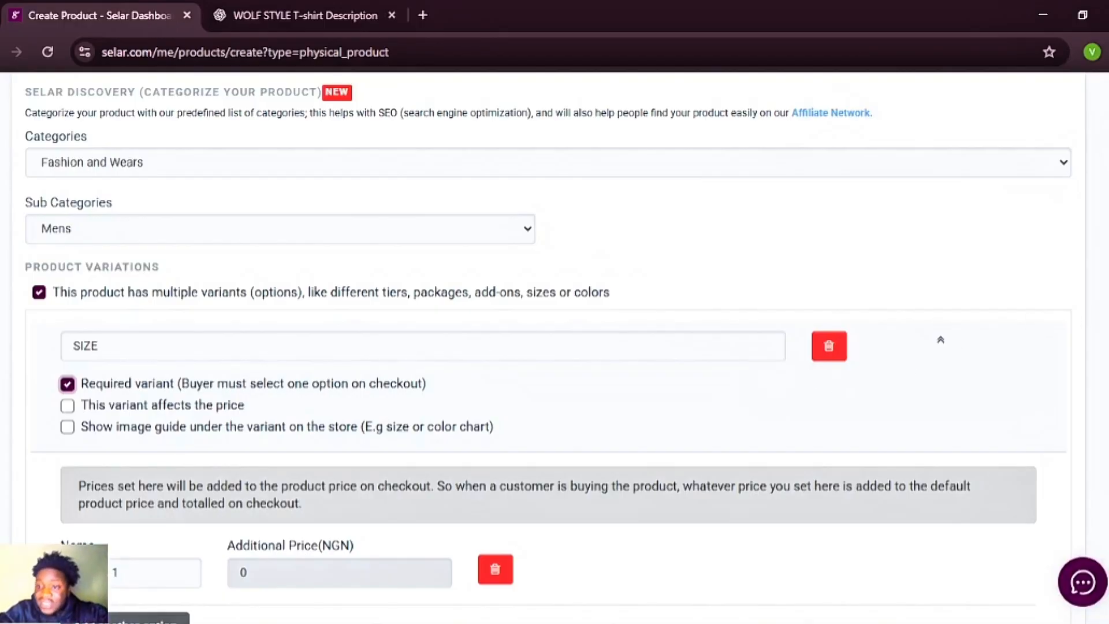
Name the first option of the SIZE variant Small.
scroll(1074, 319, down, 3)
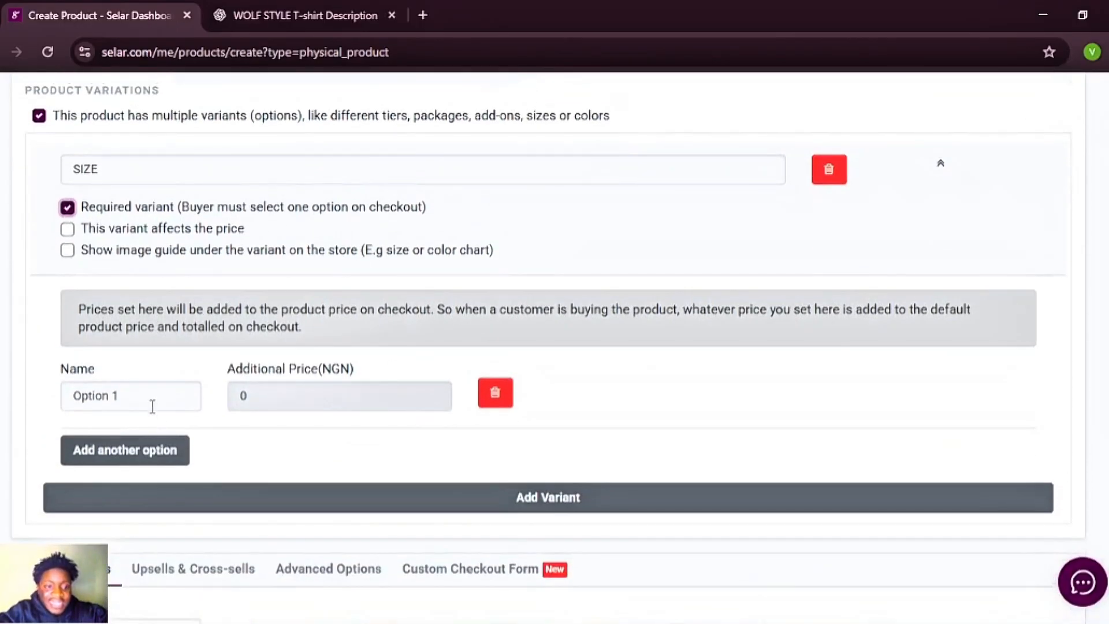
drag(145, 400, 50, 397)
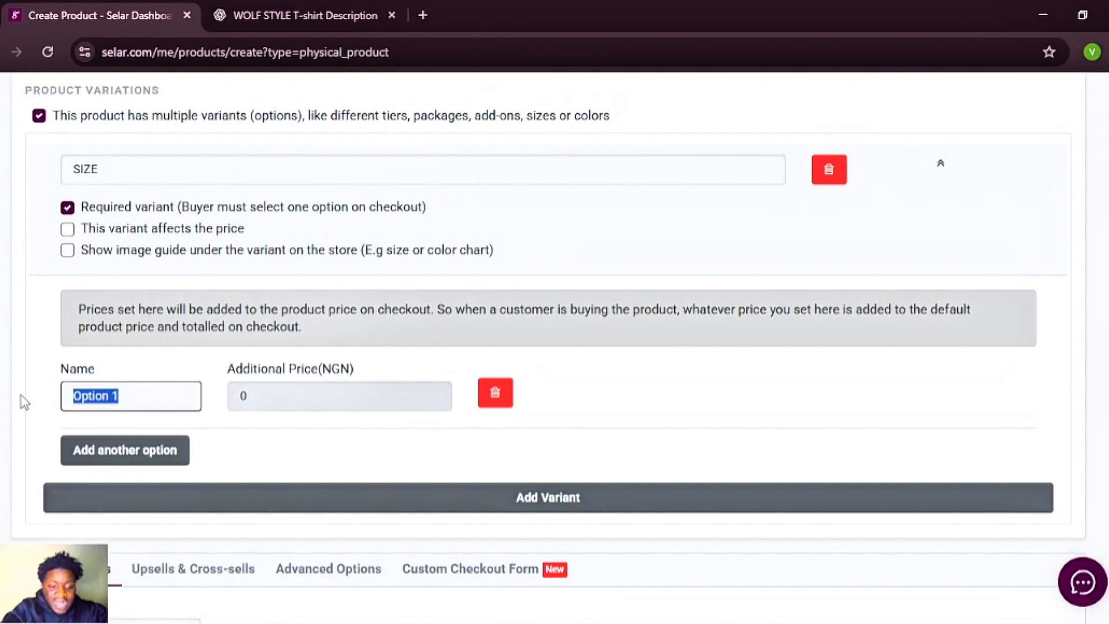
text(Small)
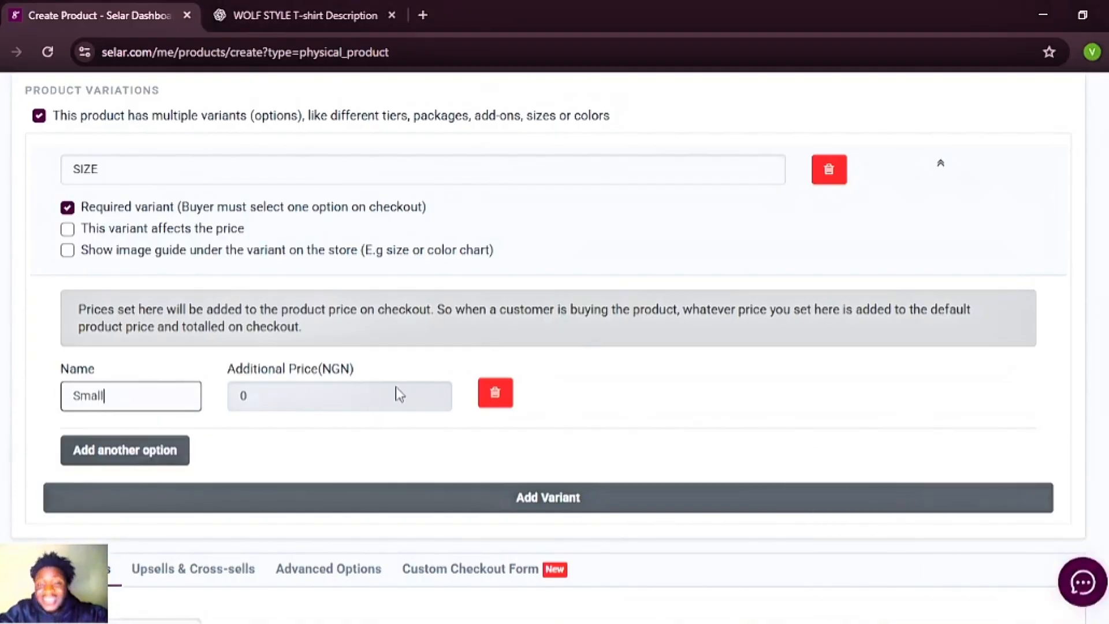
click(301, 409)
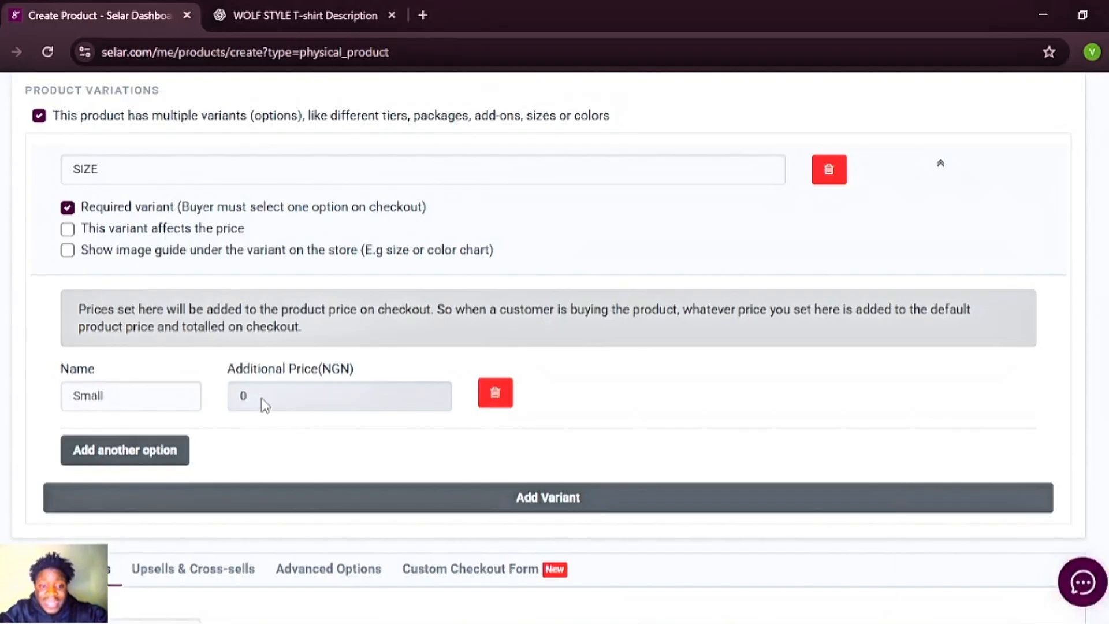
Add a second option named Medium to the SIZE variant.
click(119, 450)
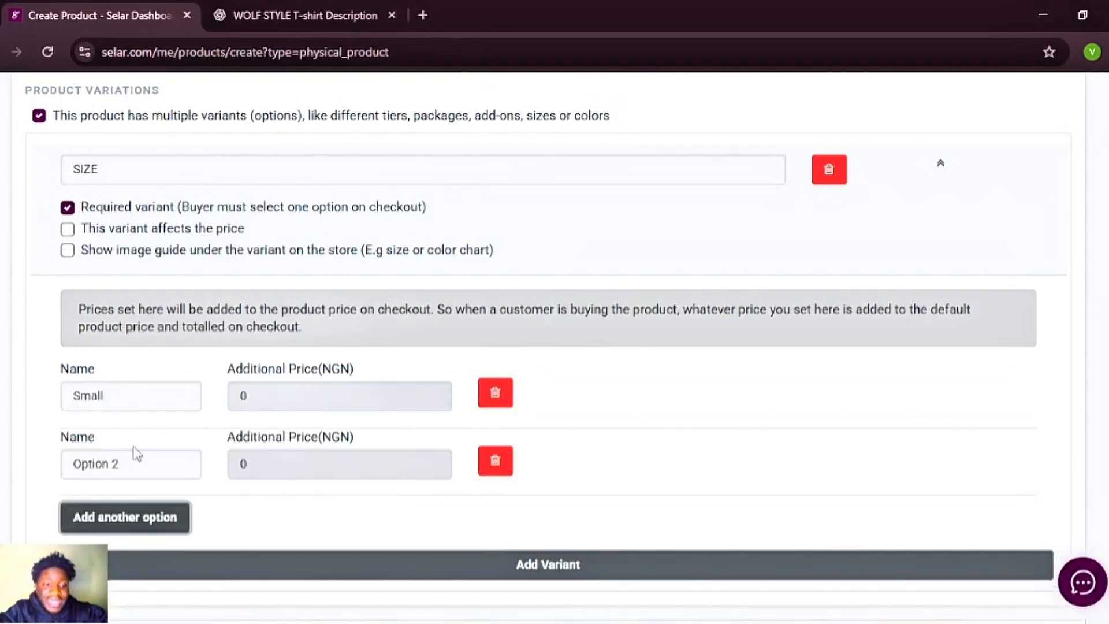
drag(146, 456, 53, 461)
text(me)
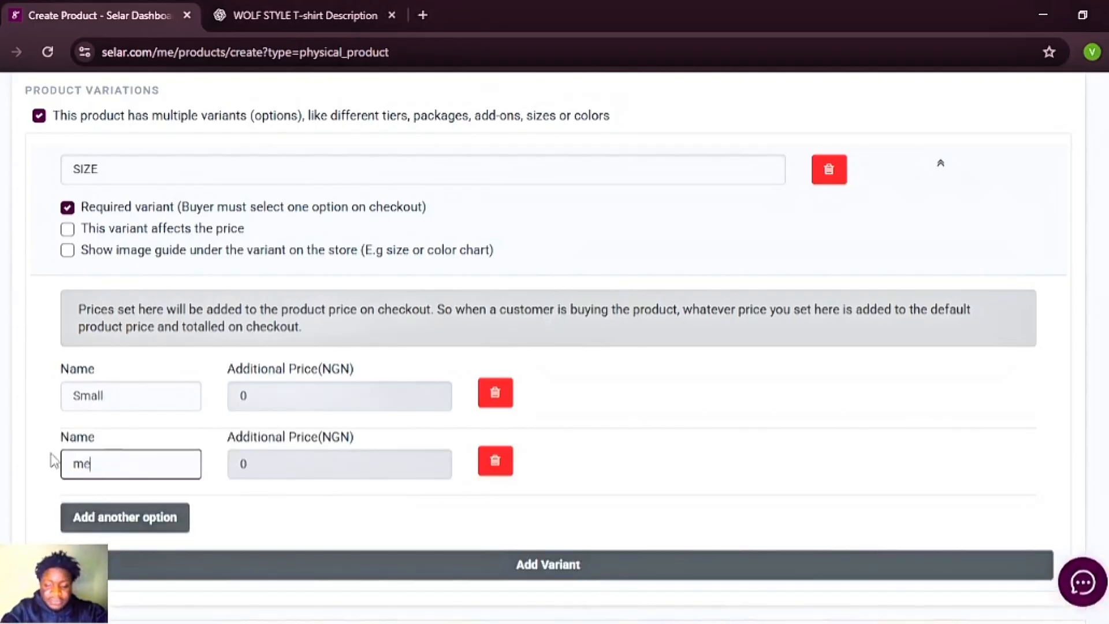
key(BackSpace)
key(BackSpace)
text(Medium)
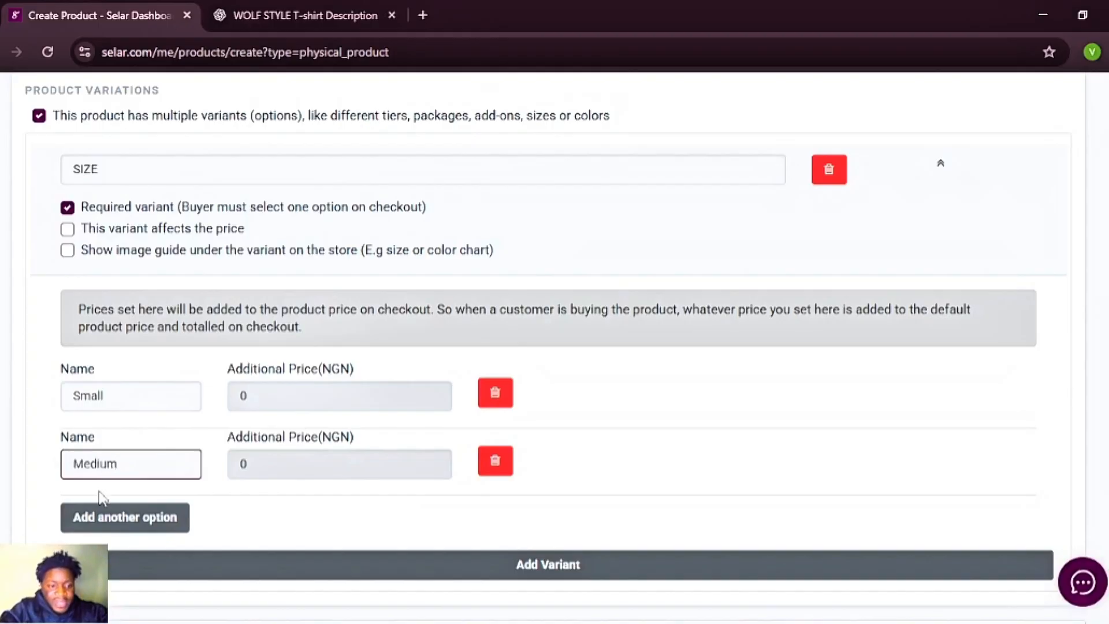
Add a third option named Large to the SIZE variant.
click(114, 521)
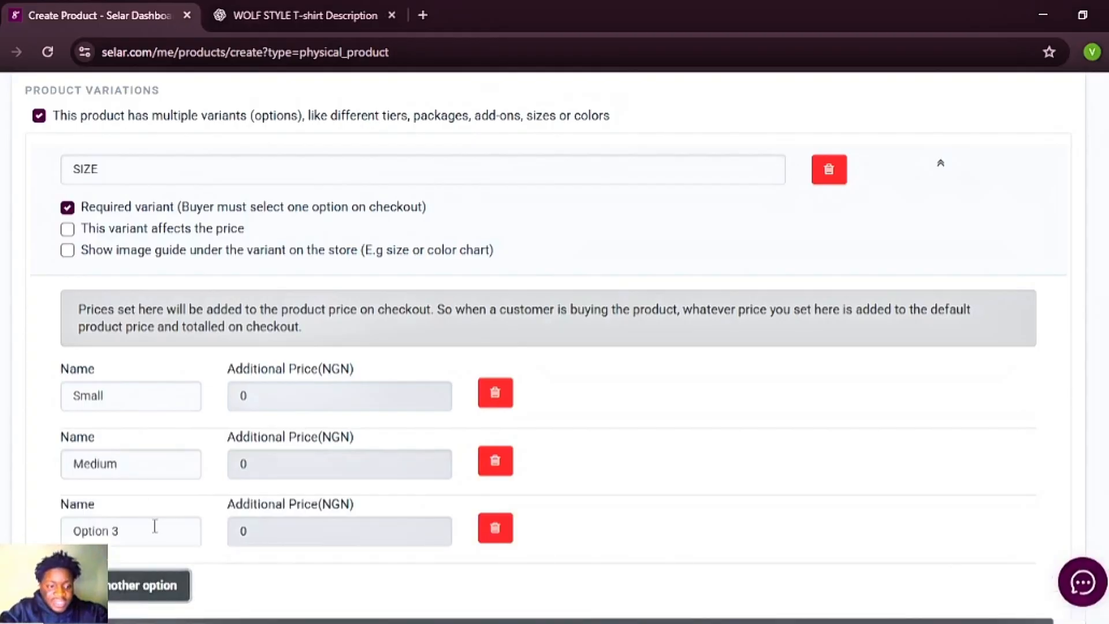
click(151, 529)
text(Large)
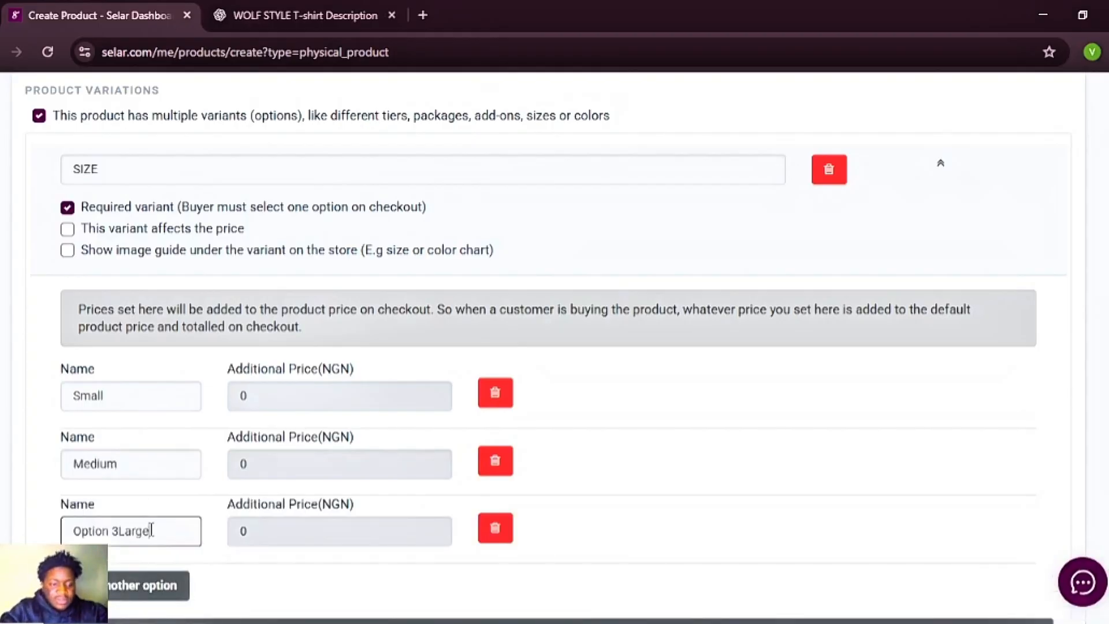
drag(118, 530, 112, 529)
key(BackSpace)
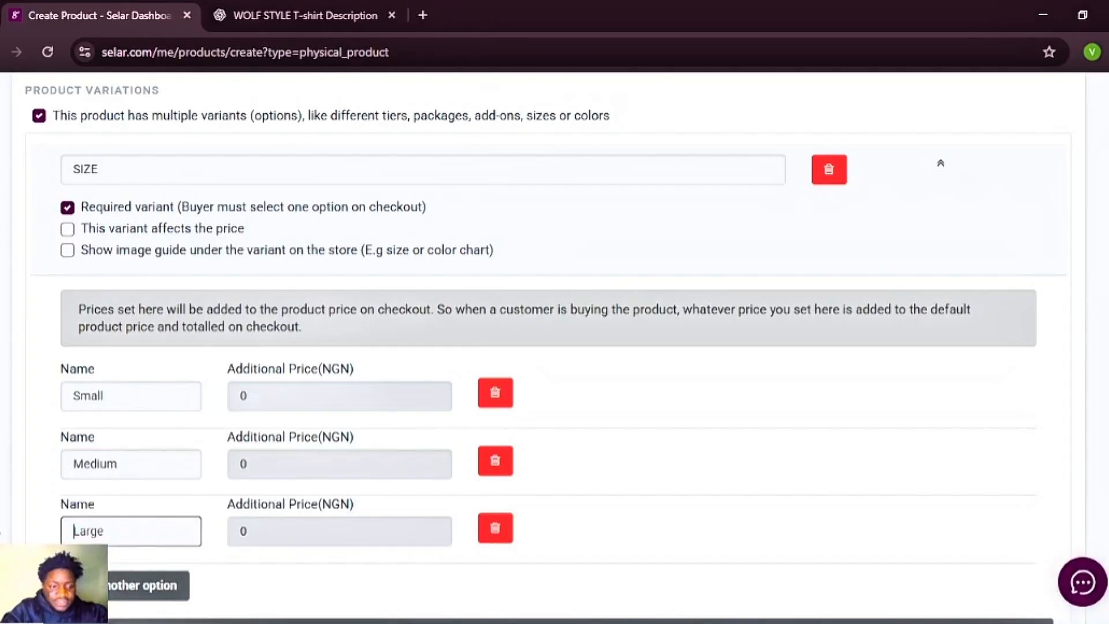
Add a fourth option named X large to the SIZE variant.
click(127, 586)
click(139, 595)
drag(139, 595, 105, 599)
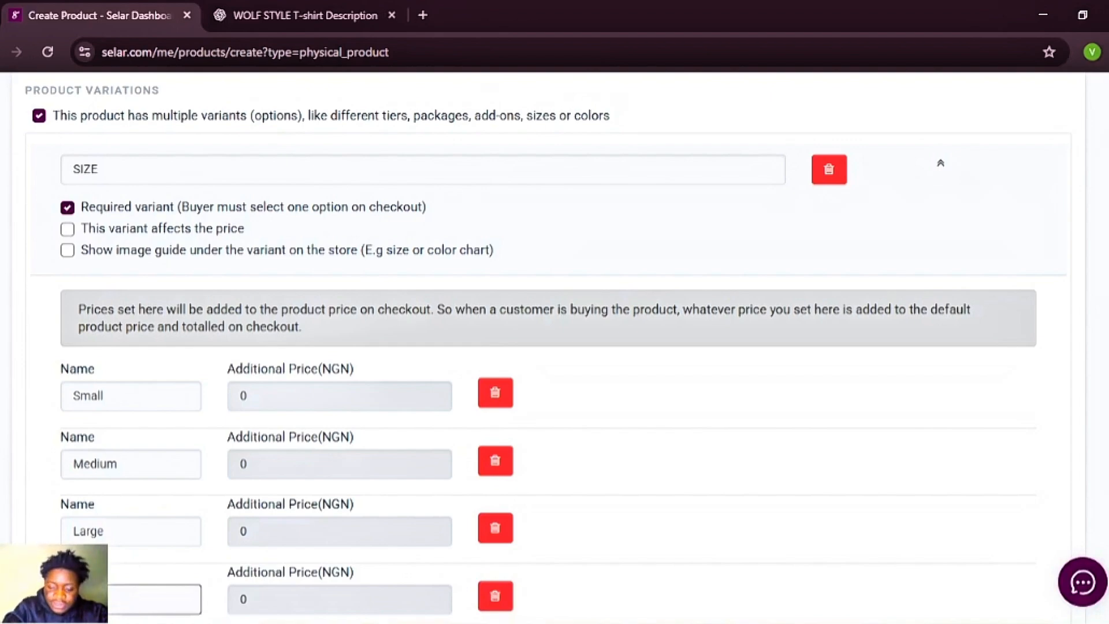
text(X large)
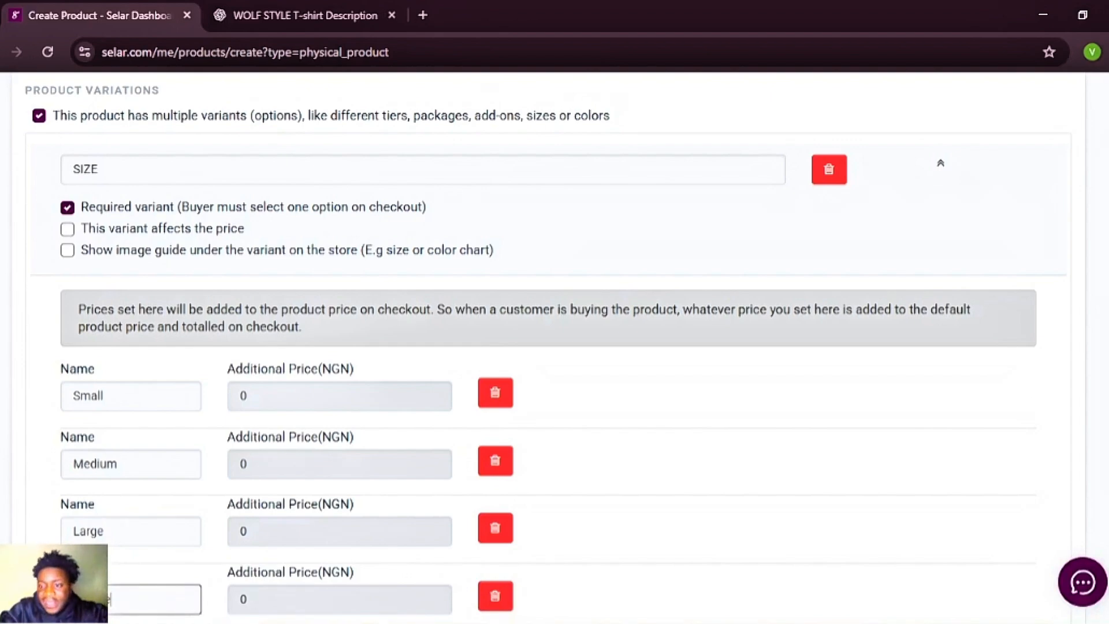
scroll(136, 585, down, 5)
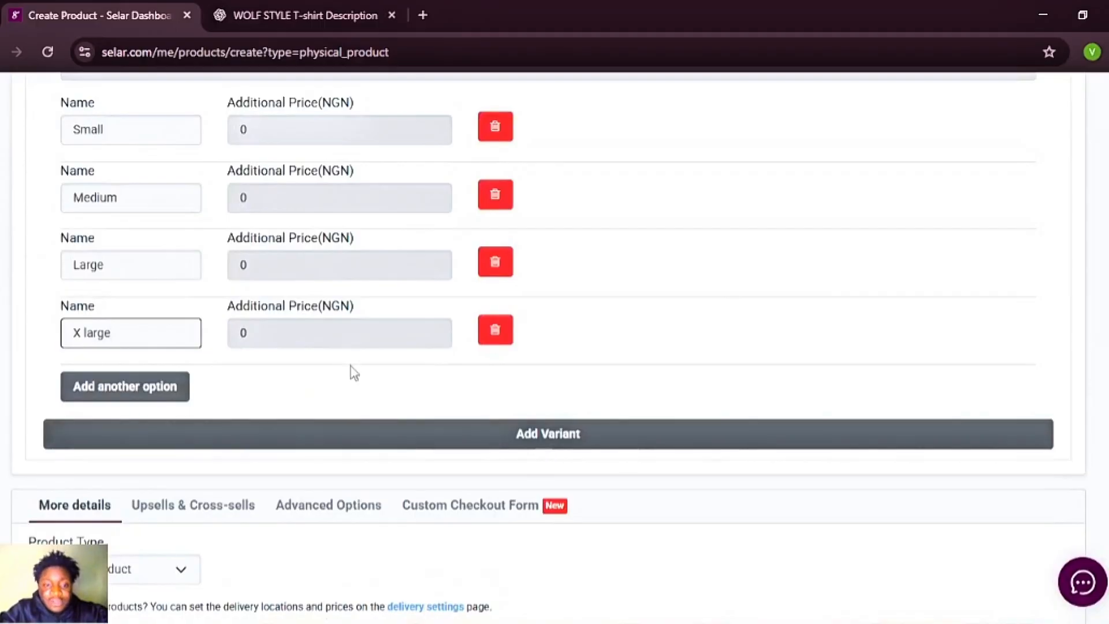
drag(339, 344, 292, 344)
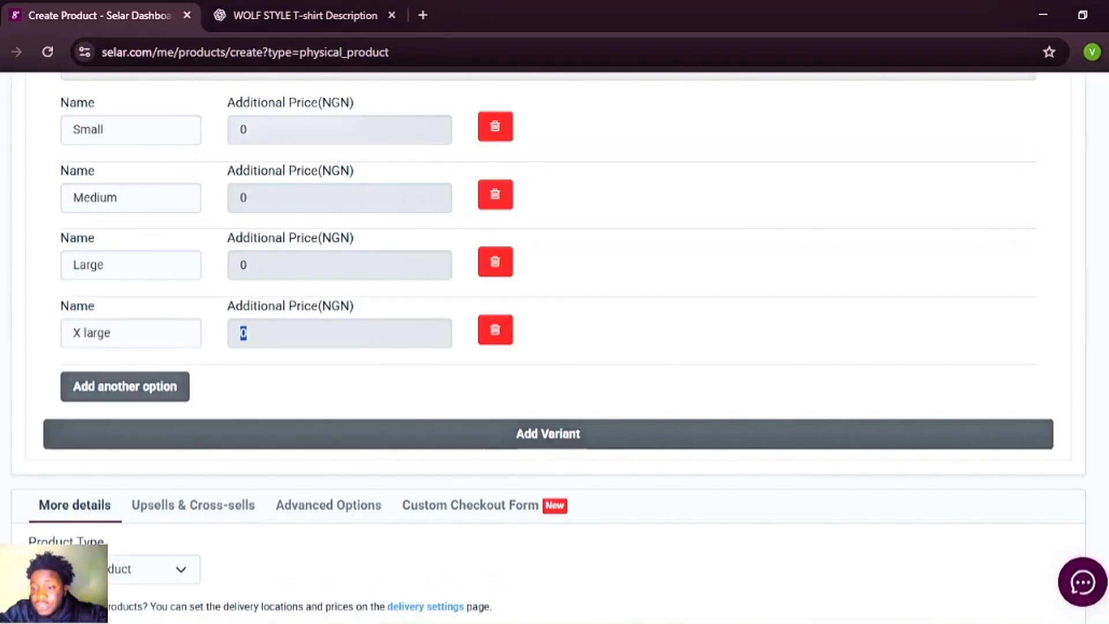
scroll(503, 334, up, 5)
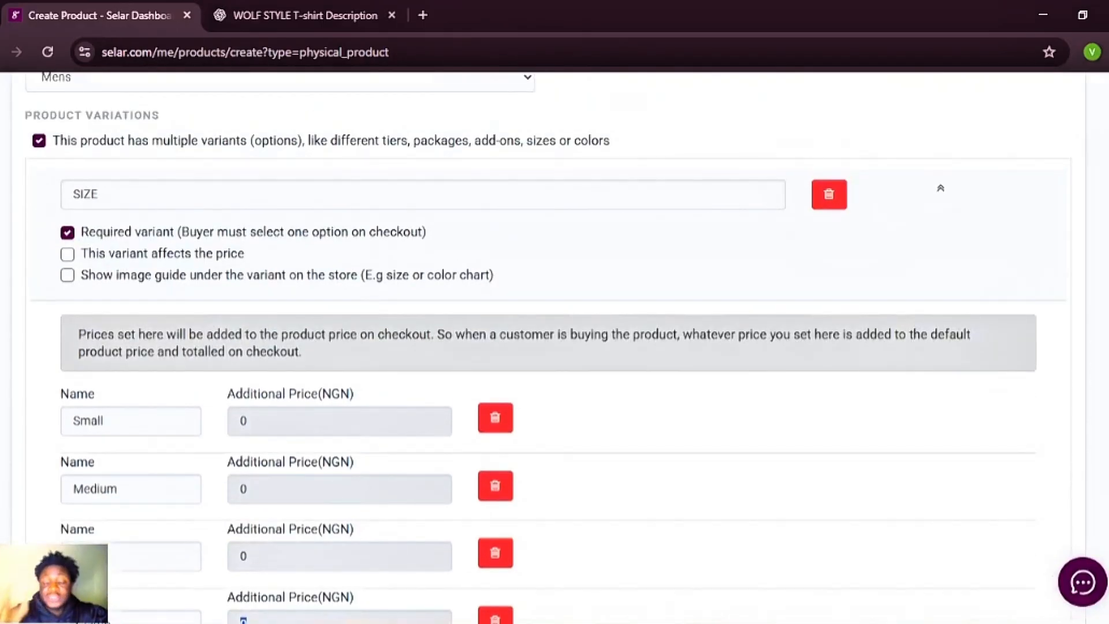
Add a second product variant named COLOUR and make it a required variant at checkout.
scroll(548, 346, down, 3)
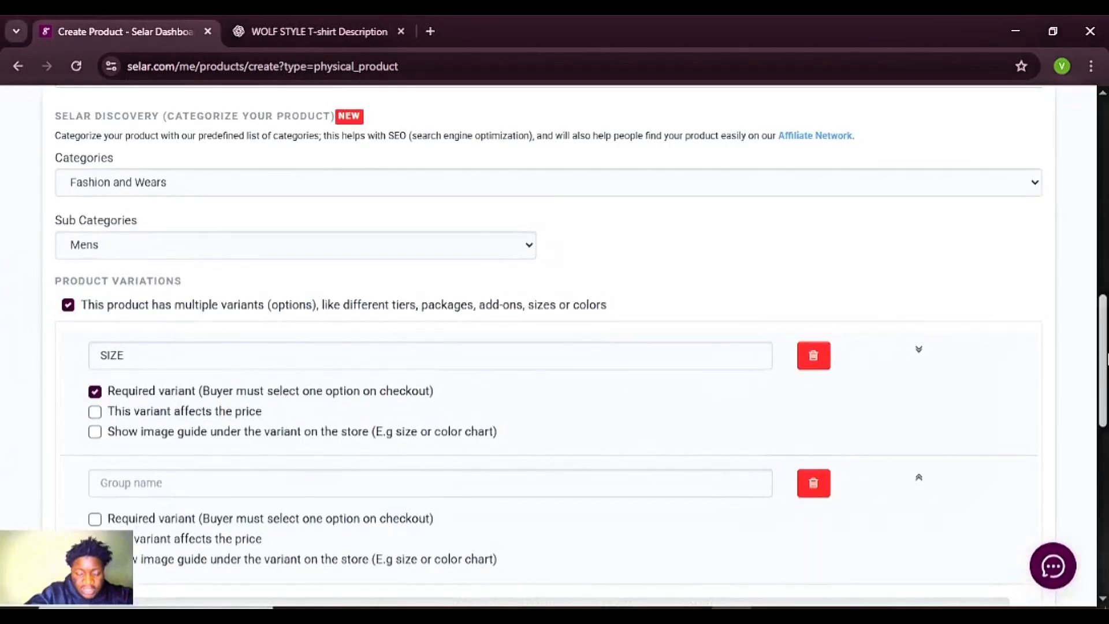
scroll(554, 347, down, 3)
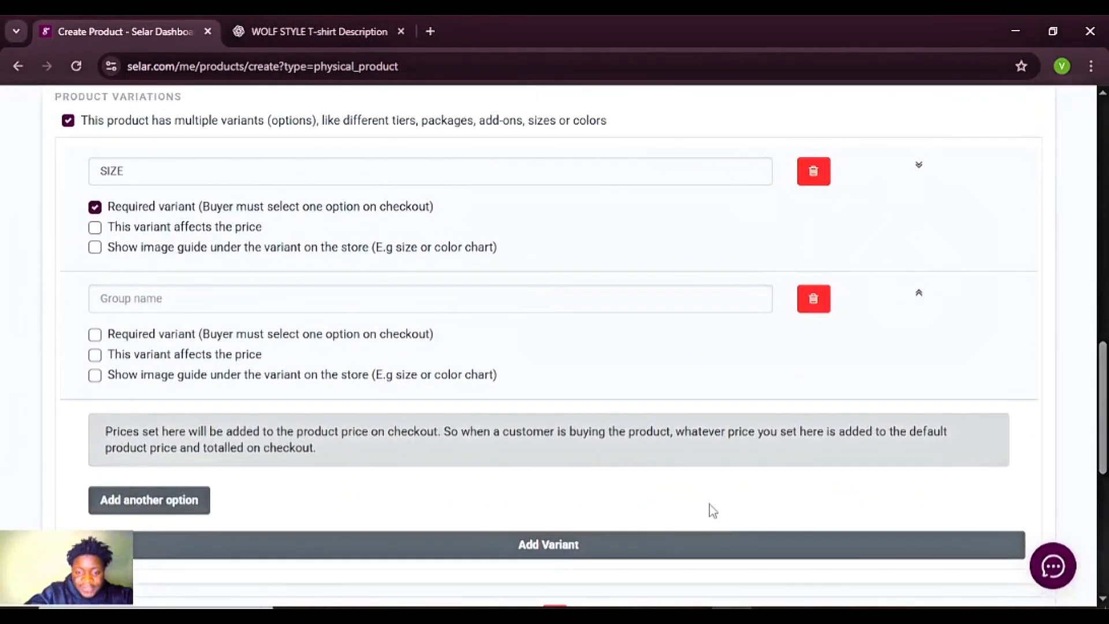
scroll(1047, 376, up, 3)
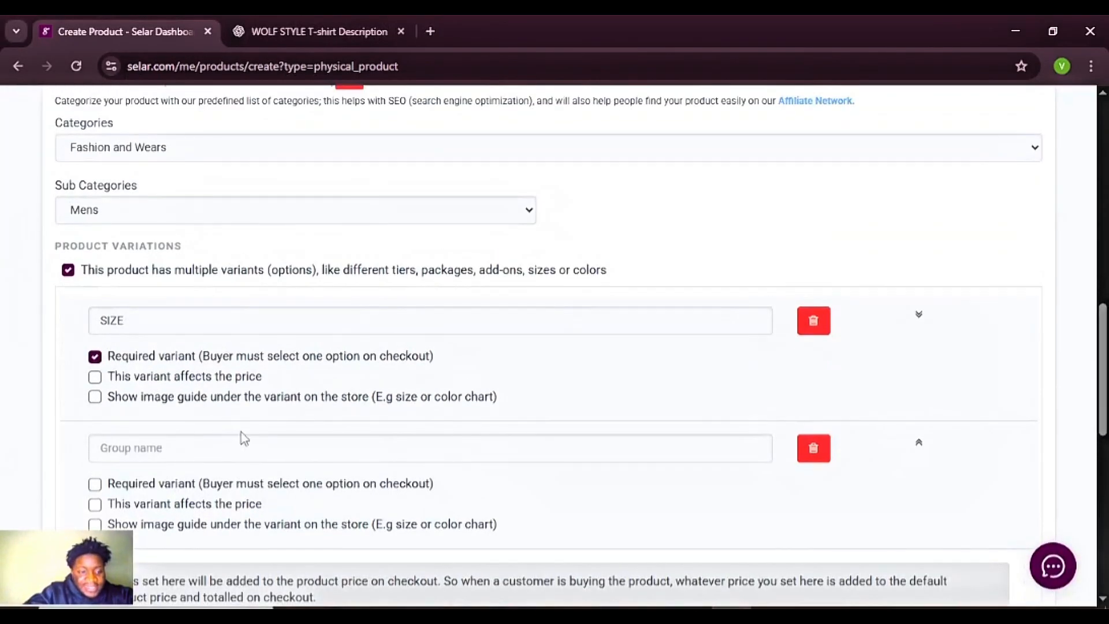
click(209, 440)
text(COLOUR)
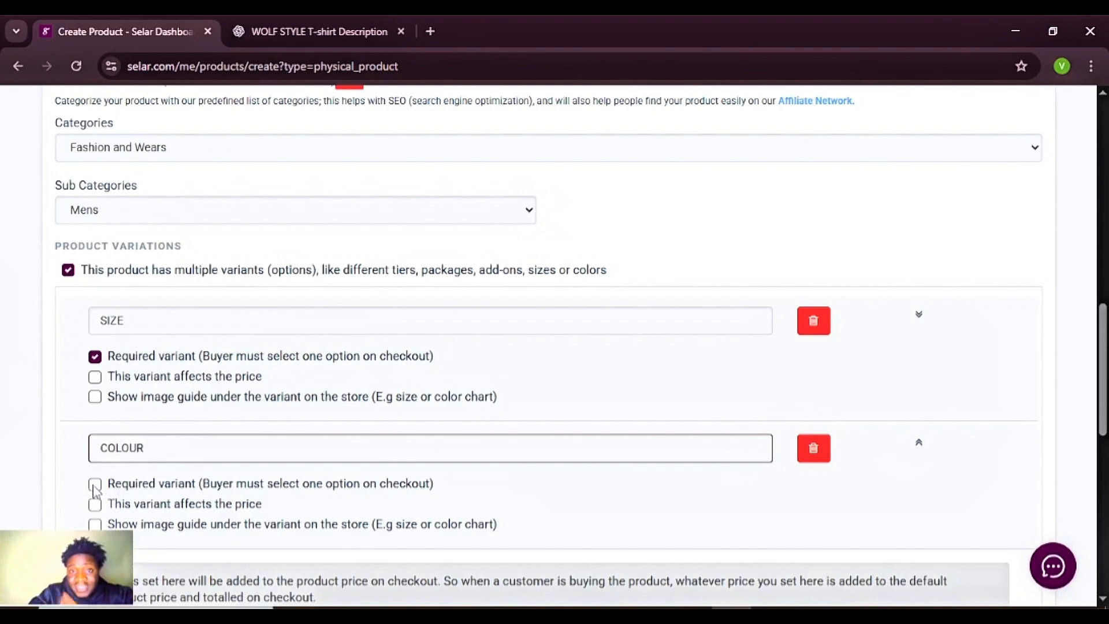
click(95, 485)
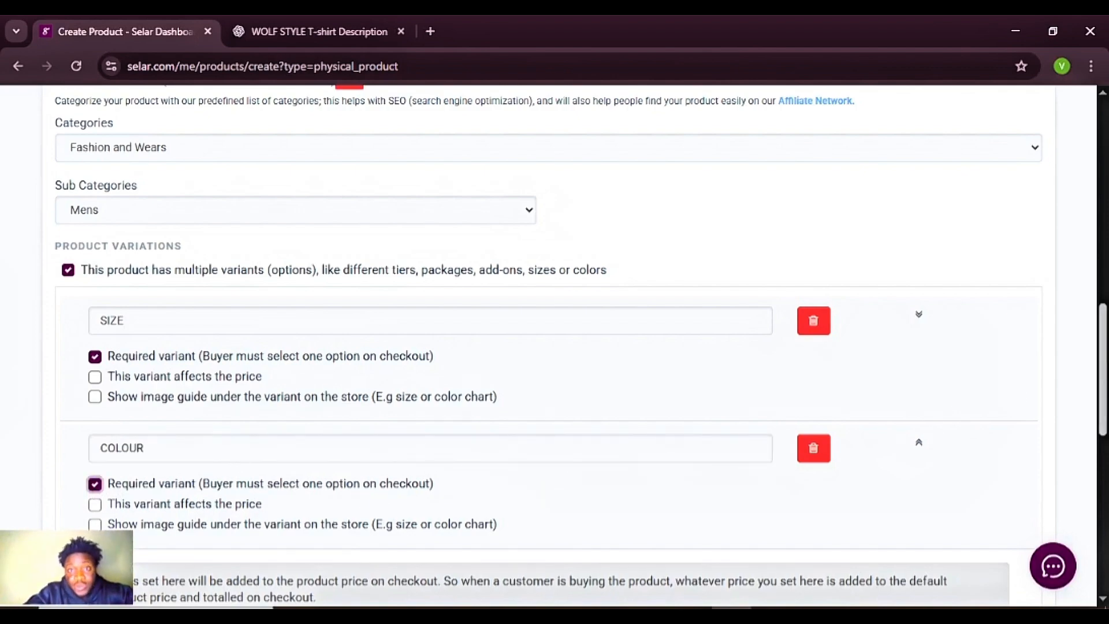
Add a first option named Black to the COLOUR variant.
scroll(1106, 378, down, 1)
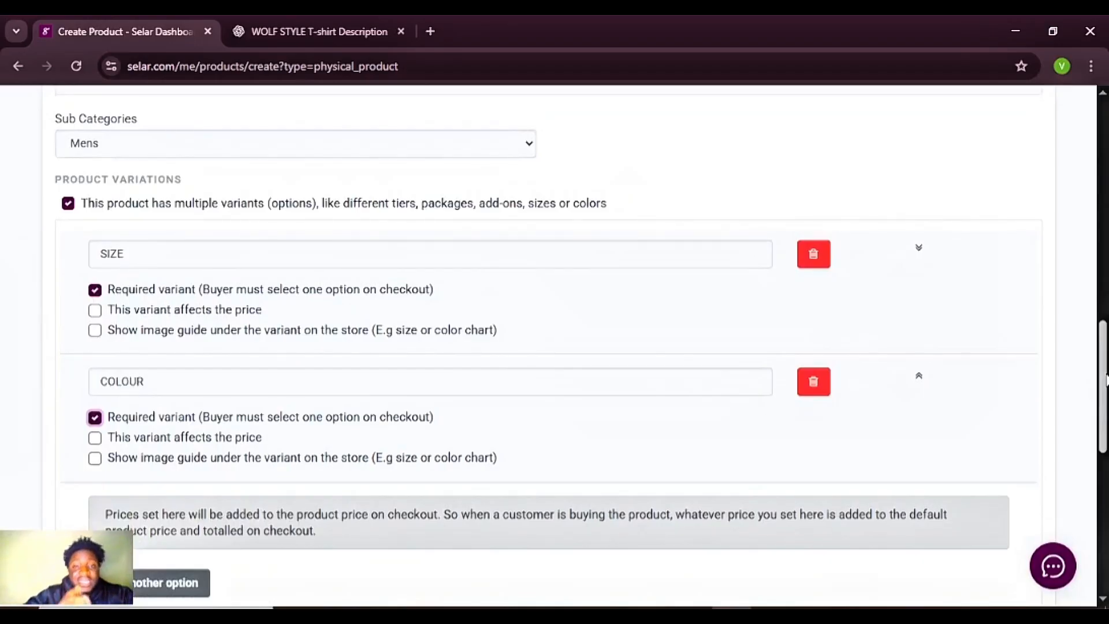
drag(1106, 378, 1099, 425)
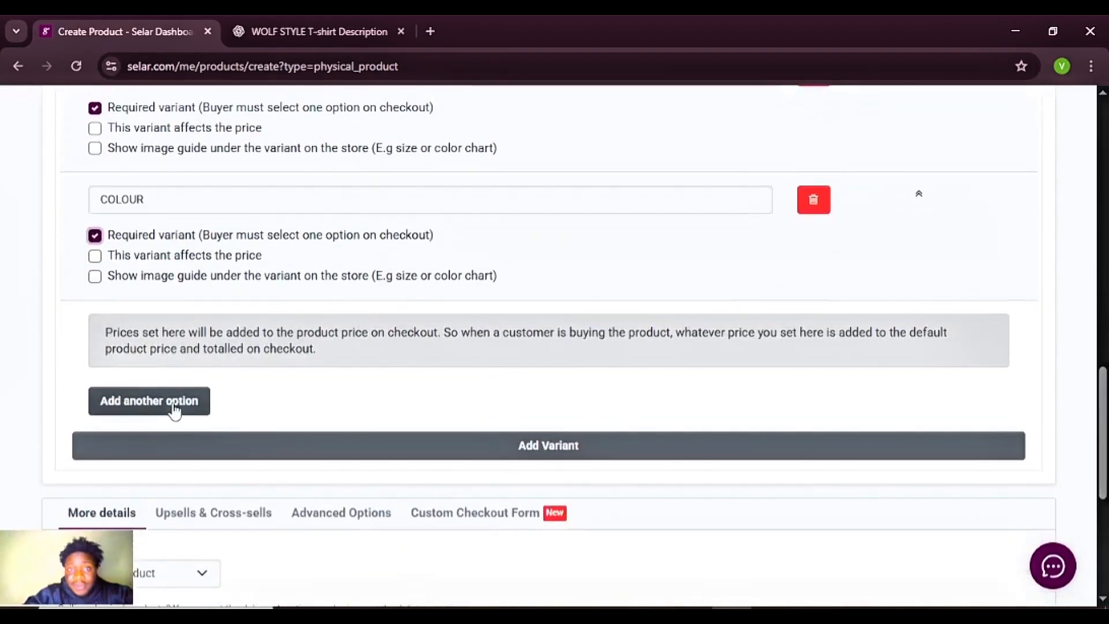
click(174, 409)
drag(163, 411, 87, 414)
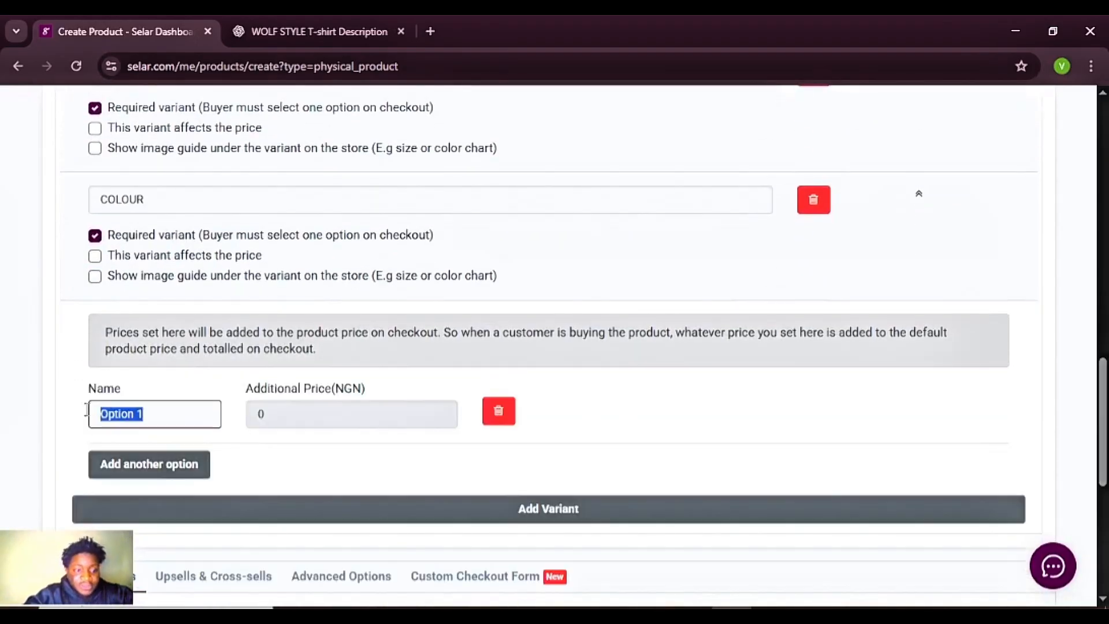
text(Blac)
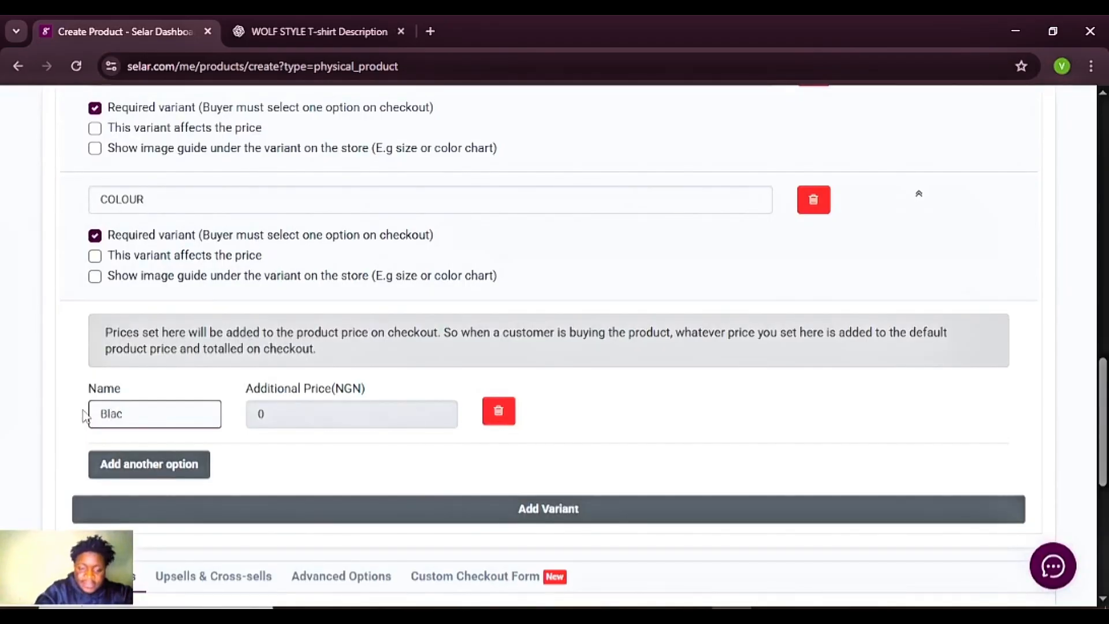
text(k)
Add two more options named White and Red to the COLOUR variant.
click(141, 465)
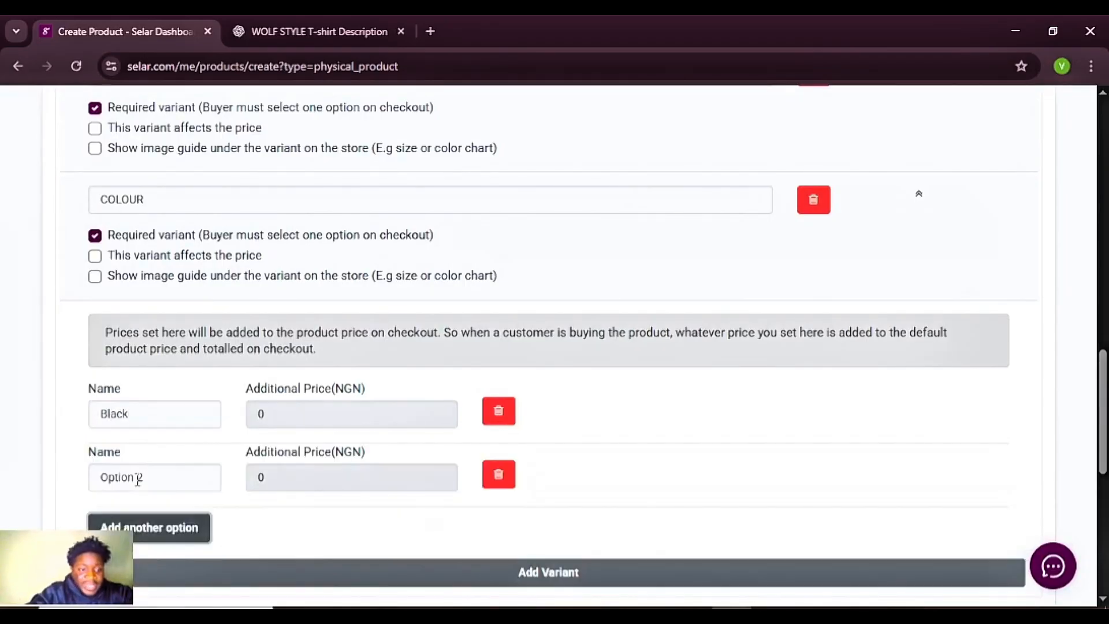
drag(154, 478, 65, 484)
text(White)
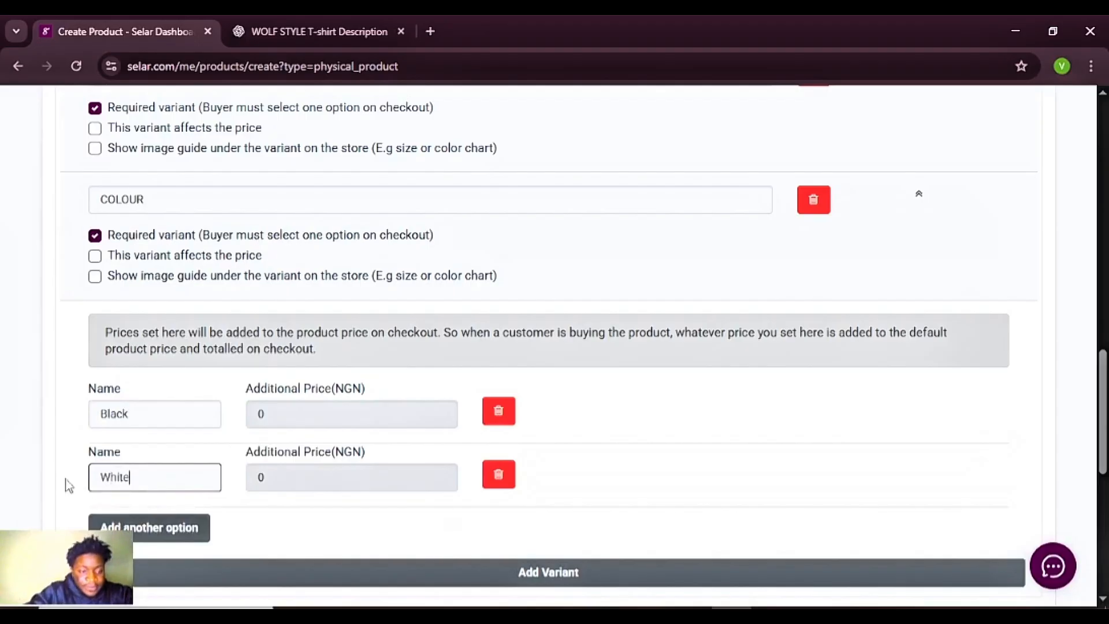
click(154, 526)
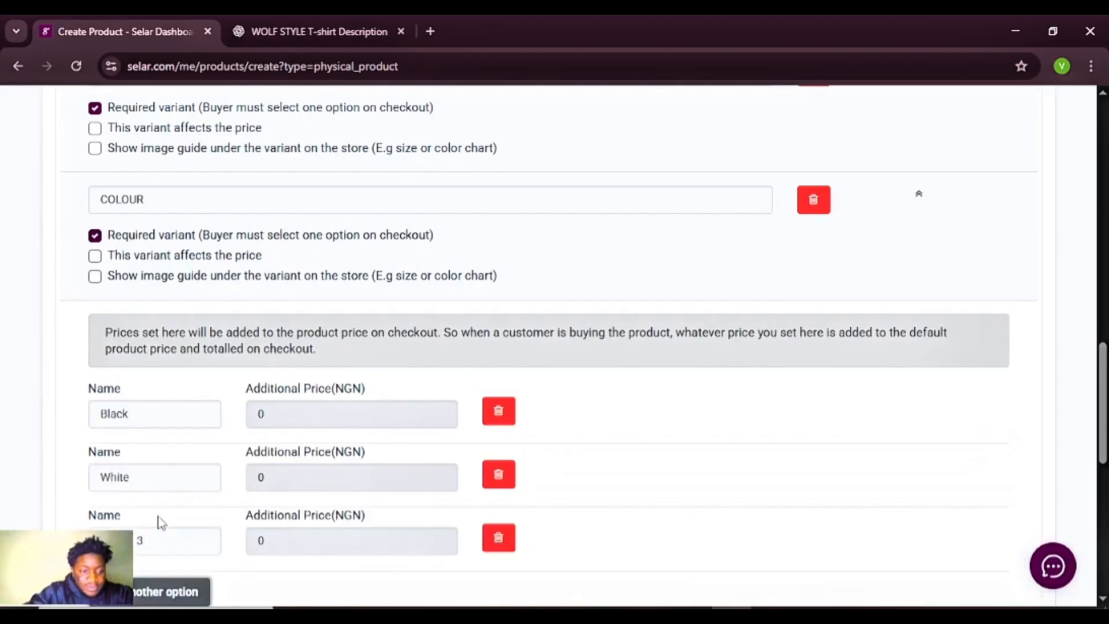
drag(154, 540, 69, 543)
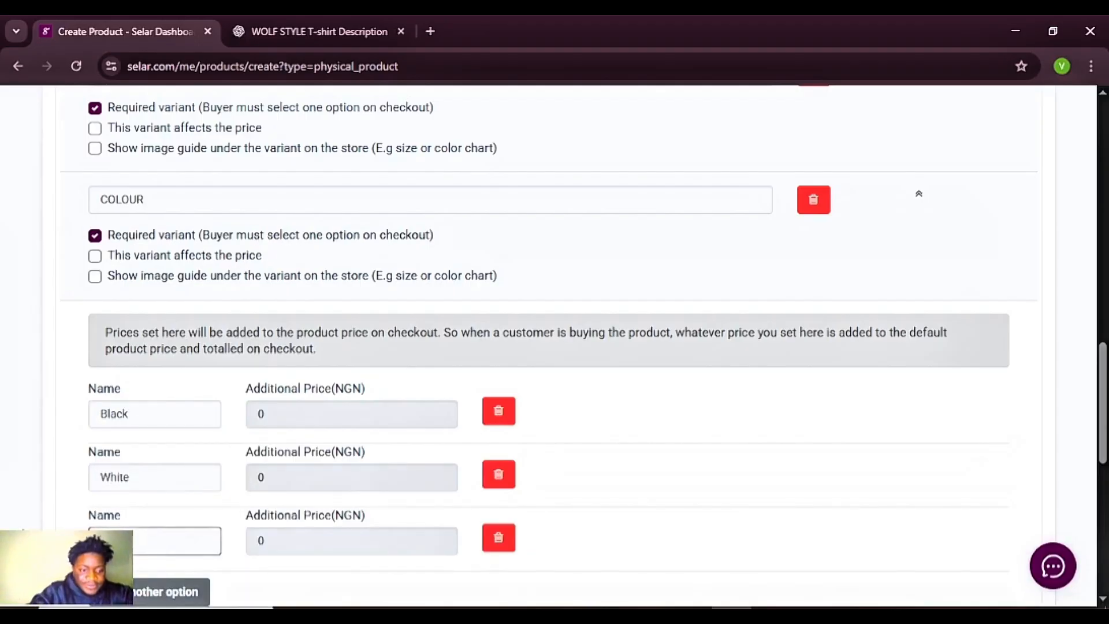
text(Red)
scroll(1103, 404, down, 5)
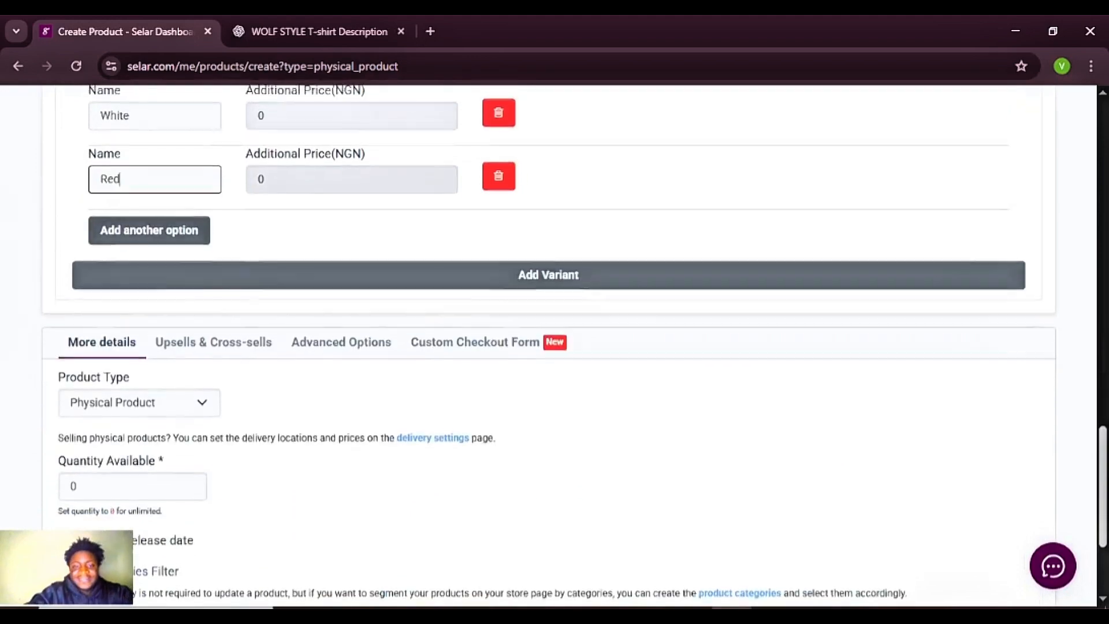
scroll(740, 301, down, 1)
click(731, 324)
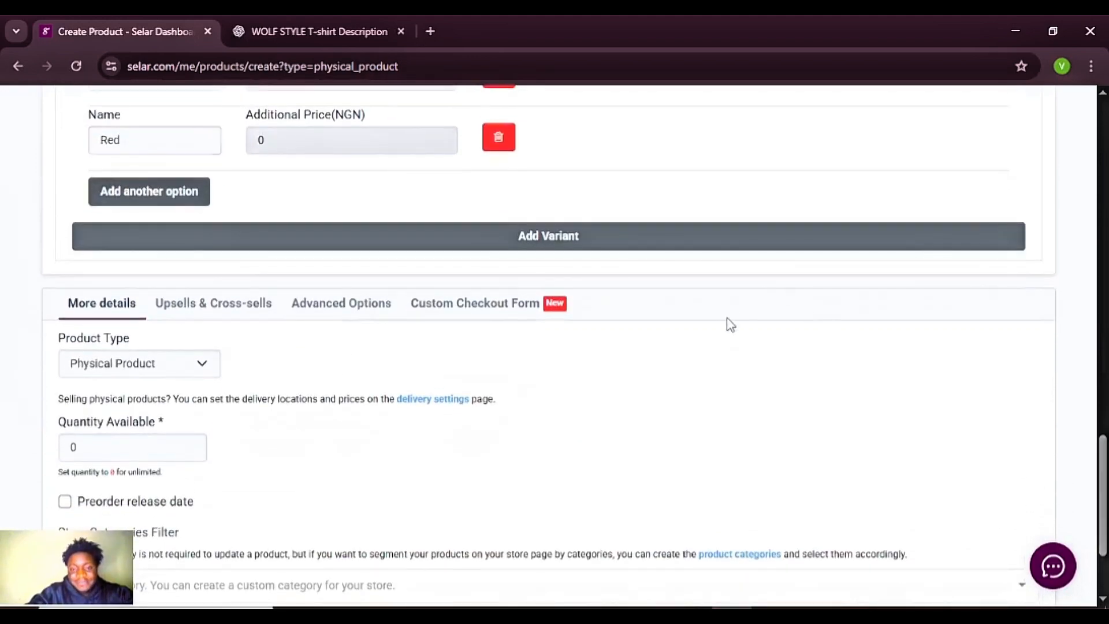
Set the product's available quantity to 100.
drag(1107, 470, 1107, 469)
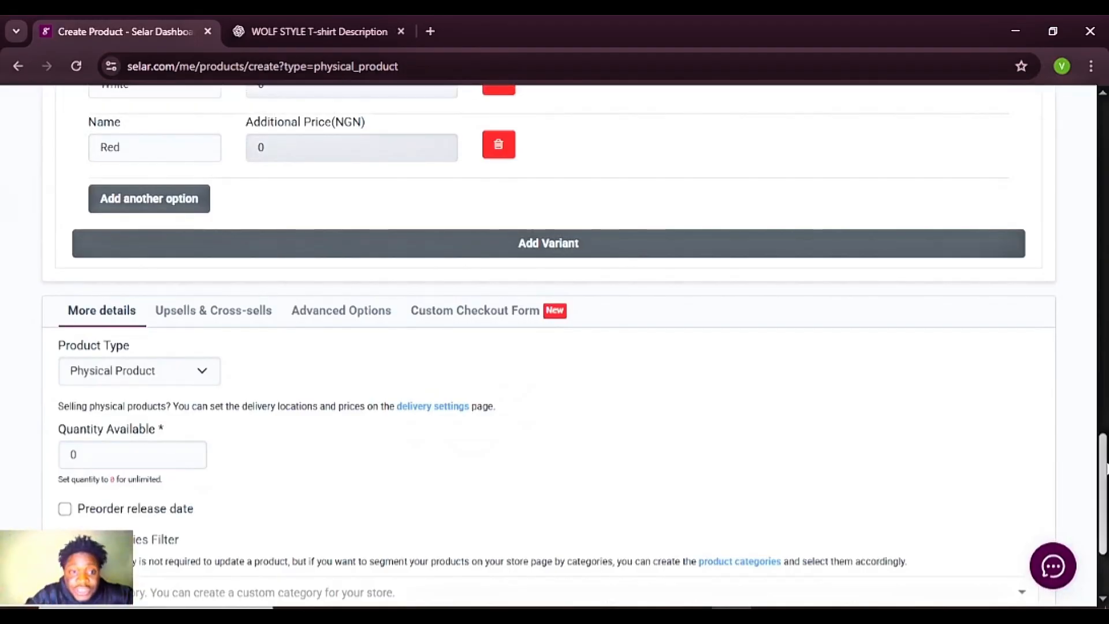
drag(1102, 485, 1102, 498)
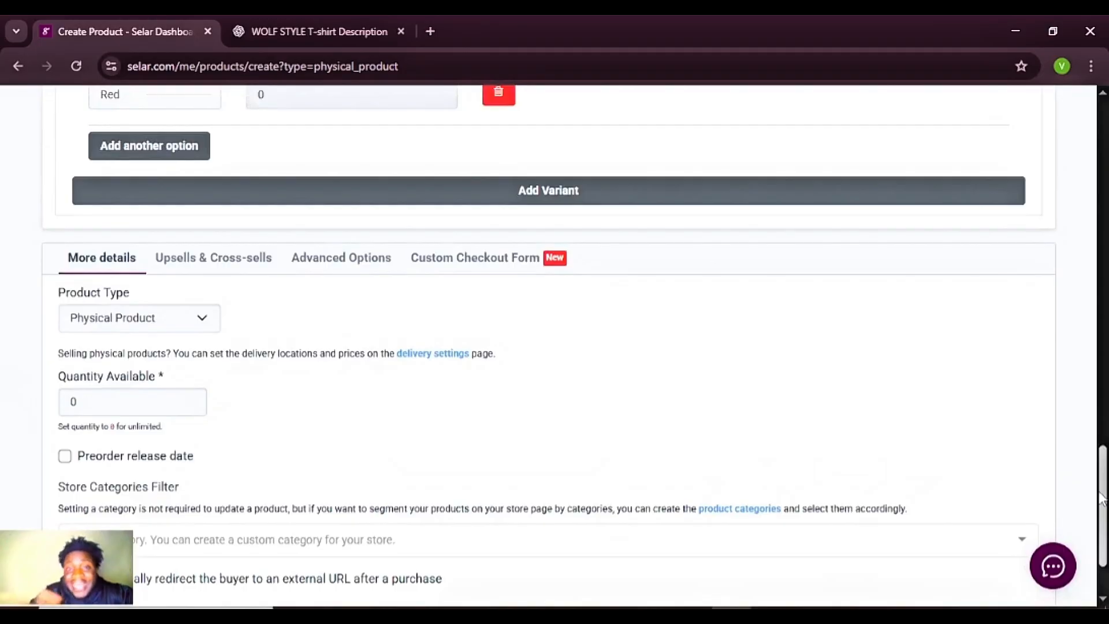
drag(1102, 497, 1095, 475)
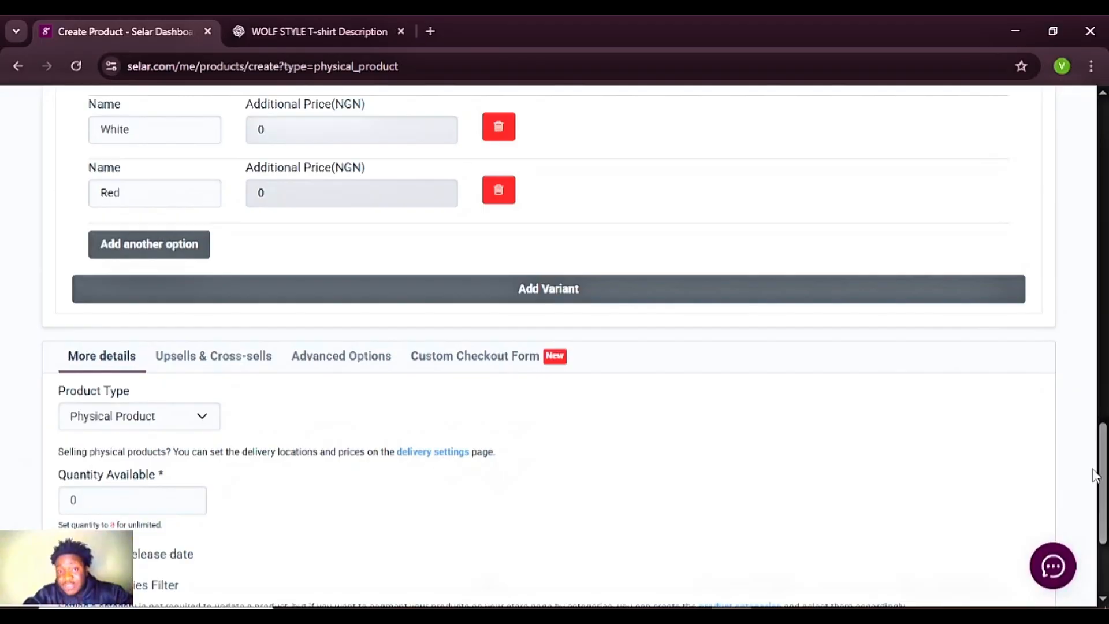
scroll(1101, 480, down, 1)
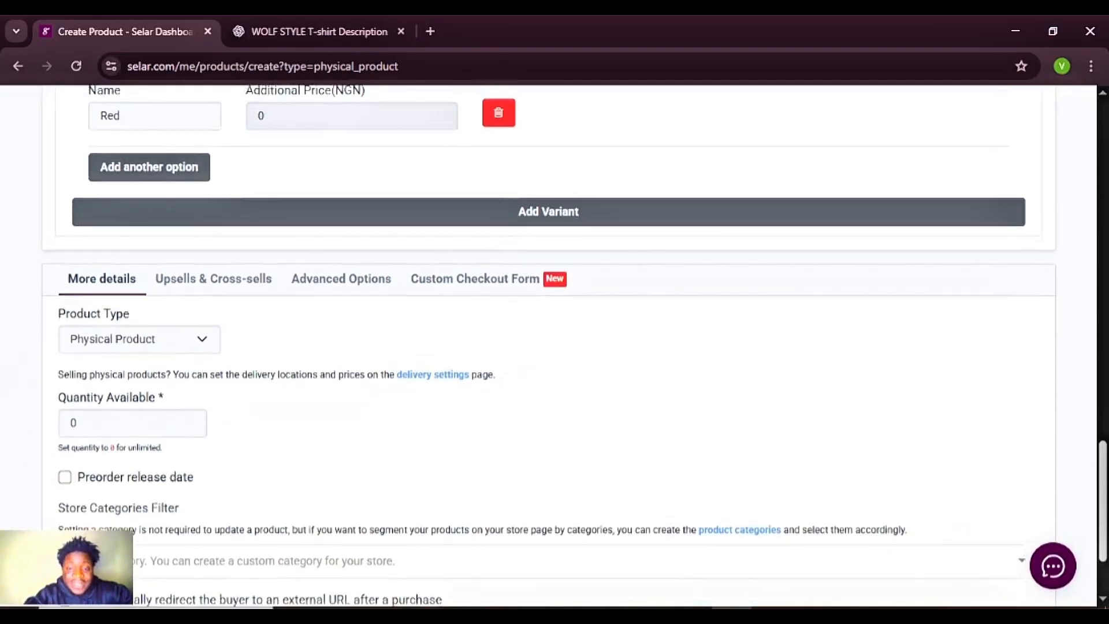
scroll(574, 336, down, 2)
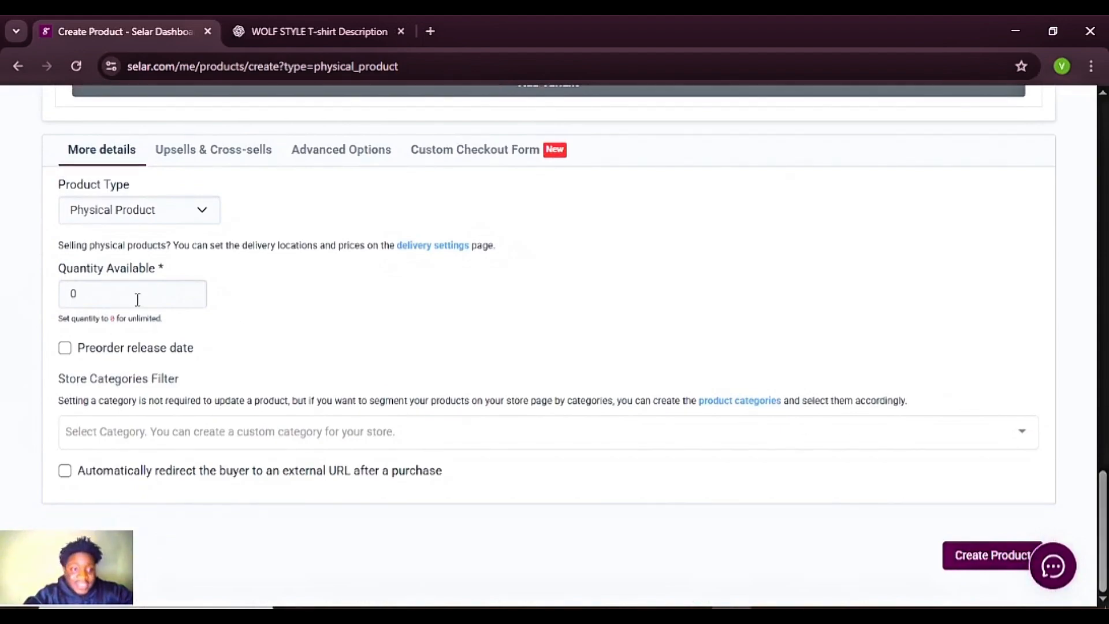
drag(119, 295, 54, 299)
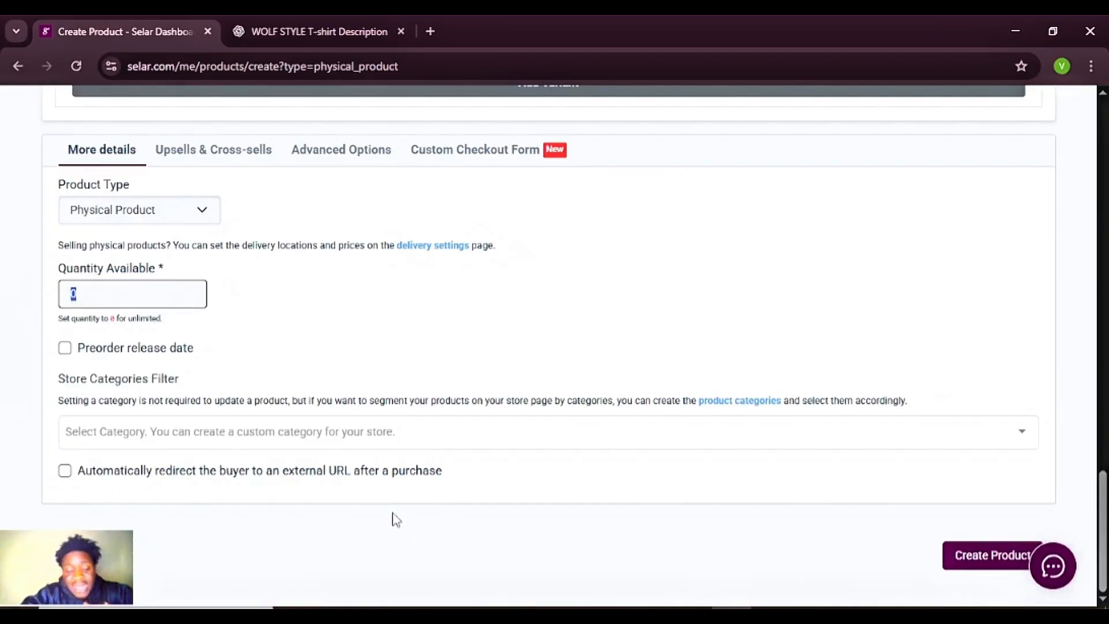
text(100)
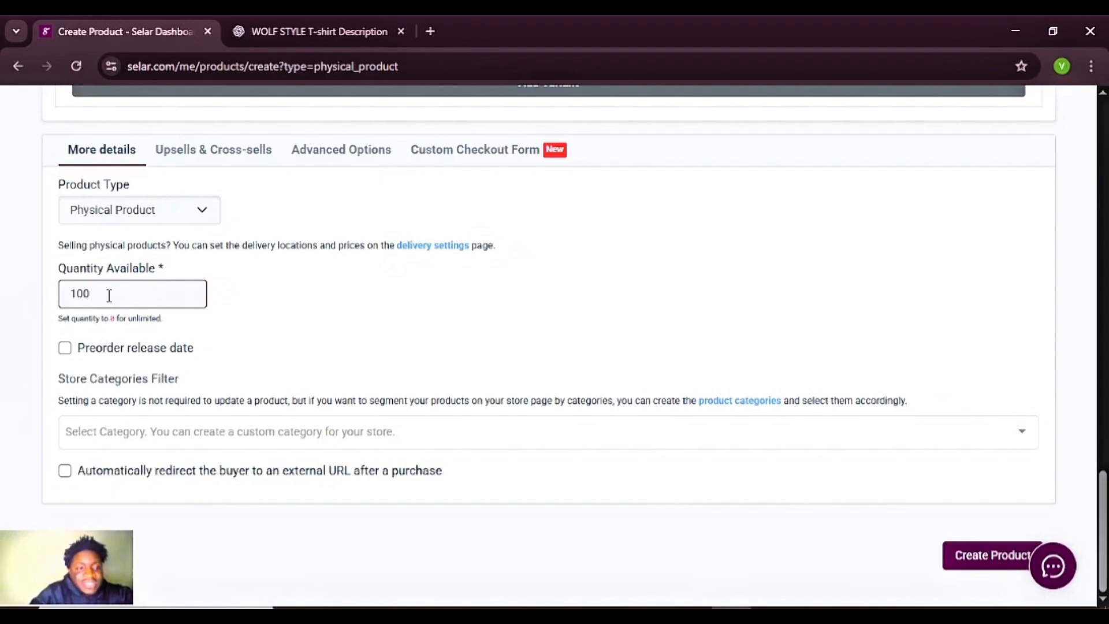
Set the product's available quantity to 0 so the stock is unlimited.
drag(161, 319, 39, 293)
text(0)
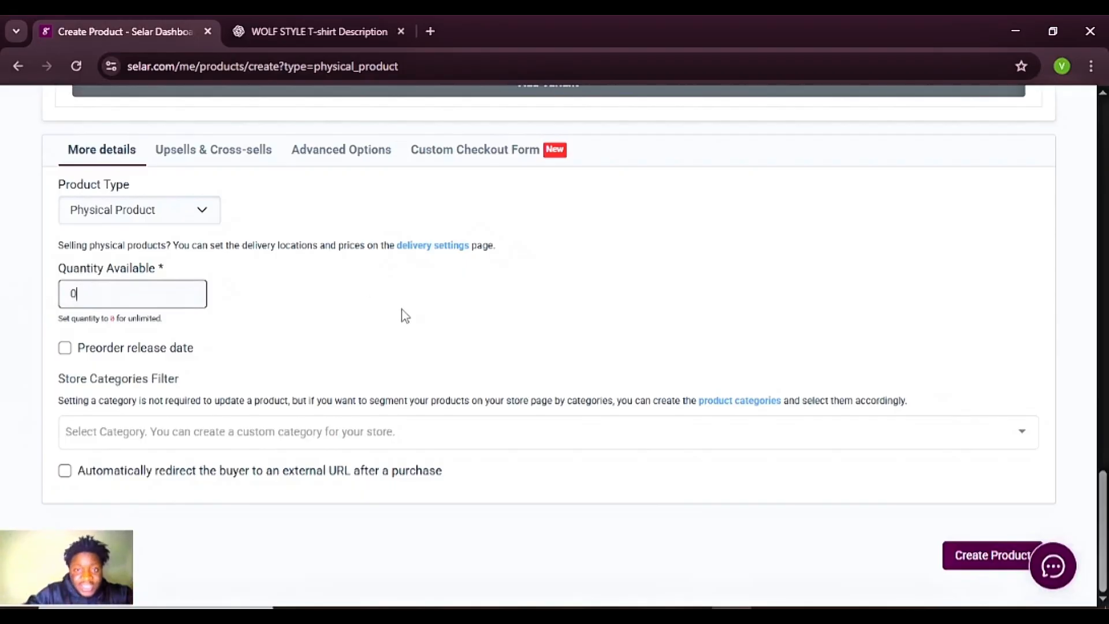
click(245, 320)
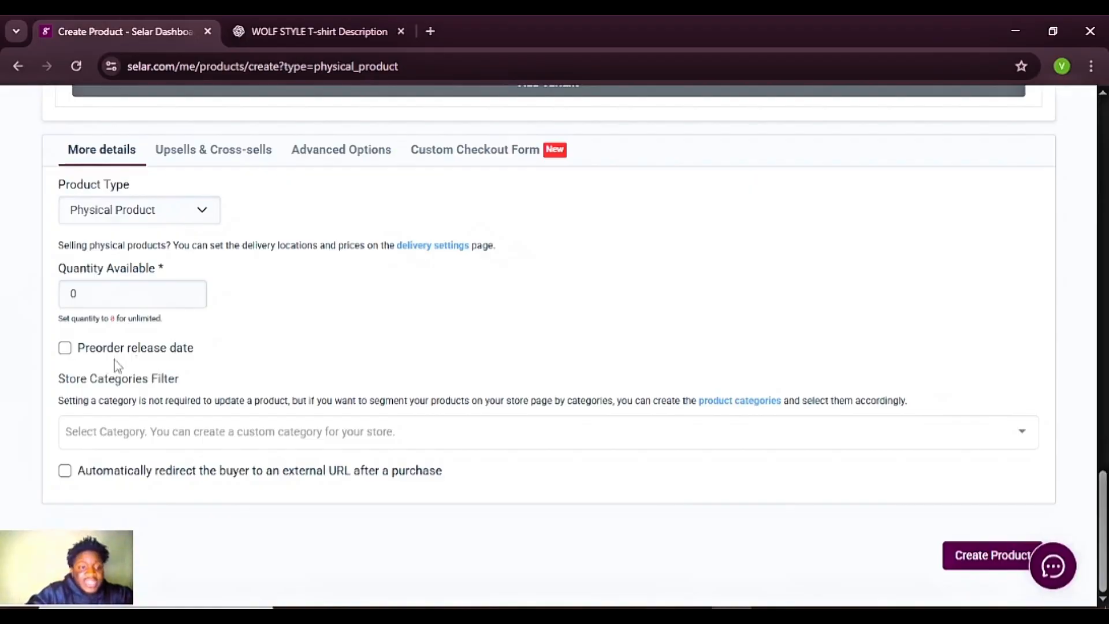
Leave the preorder release date disabled and assign the product to the men-wears store category.
click(64, 348)
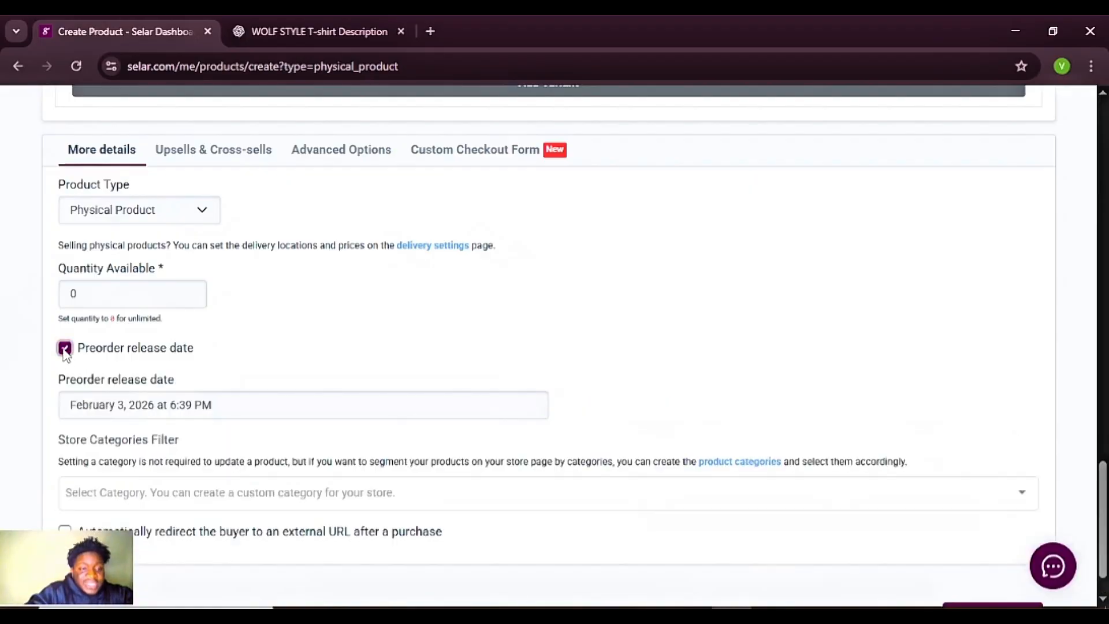
click(65, 348)
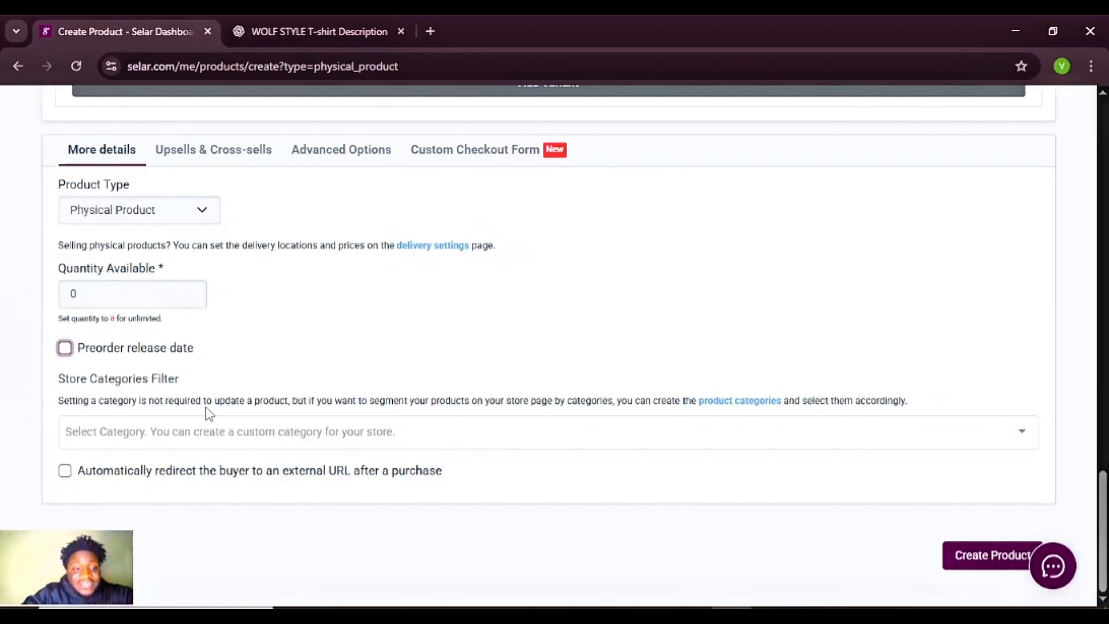
click(1023, 439)
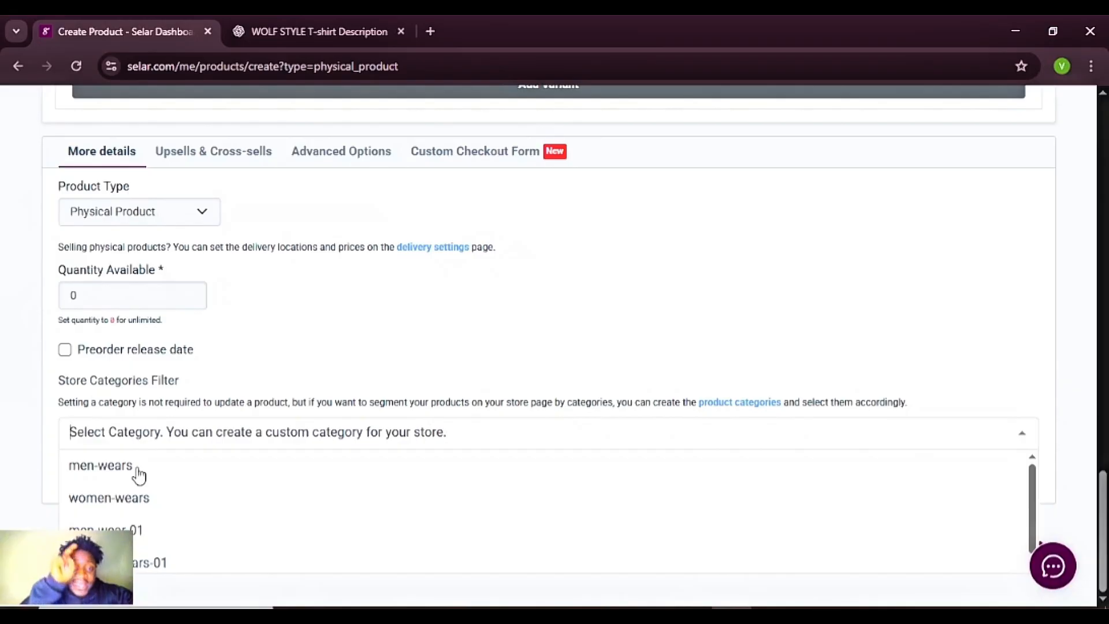
click(139, 475)
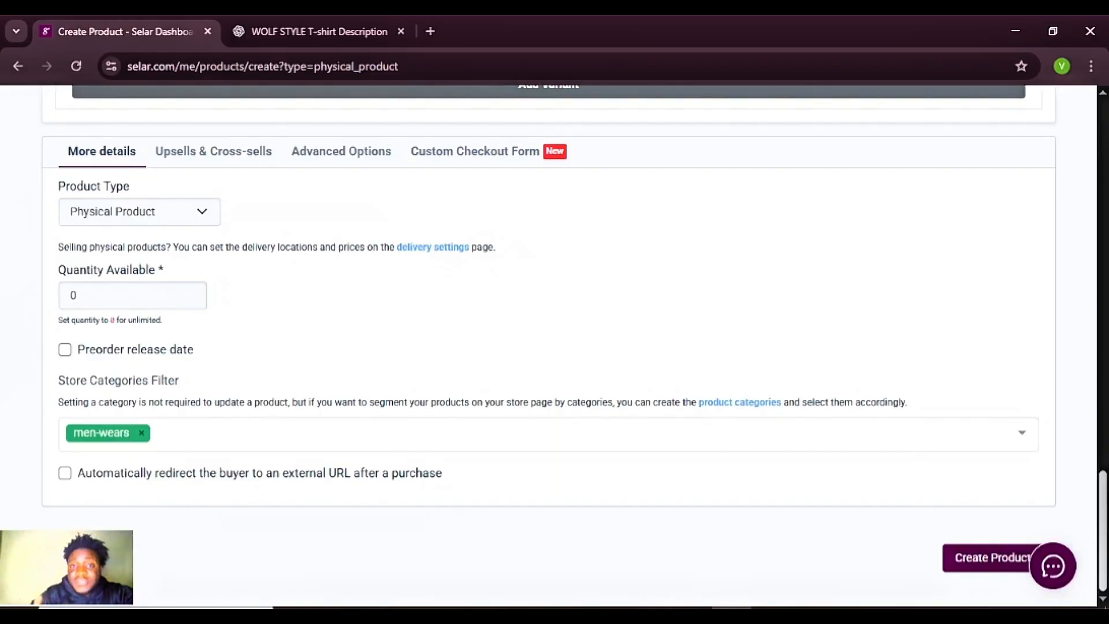
click(65, 473)
click(670, 500)
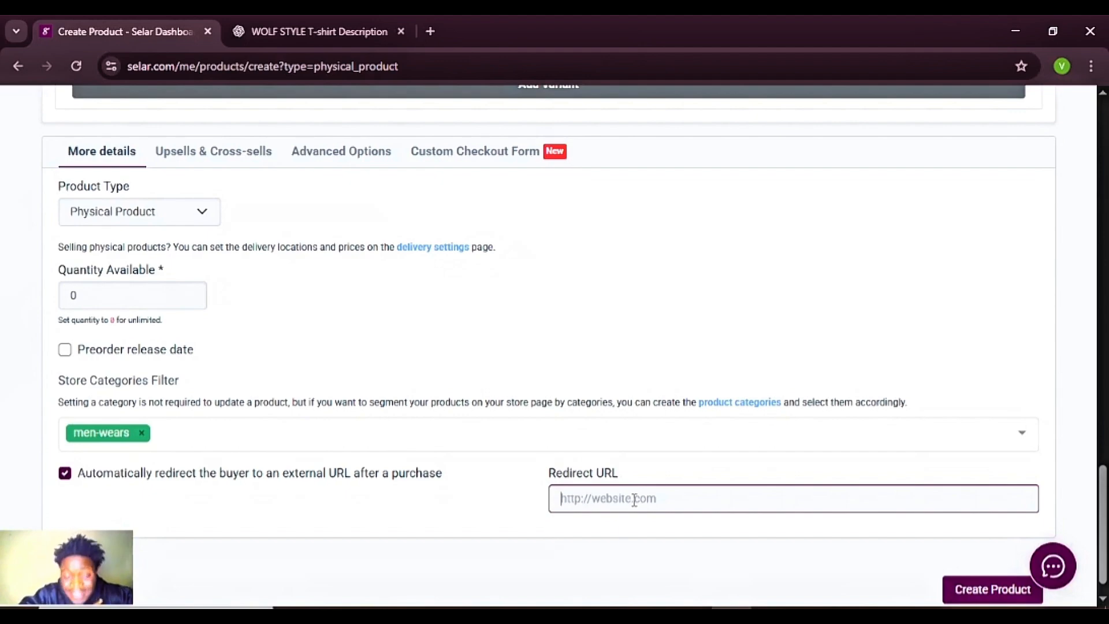
click(65, 473)
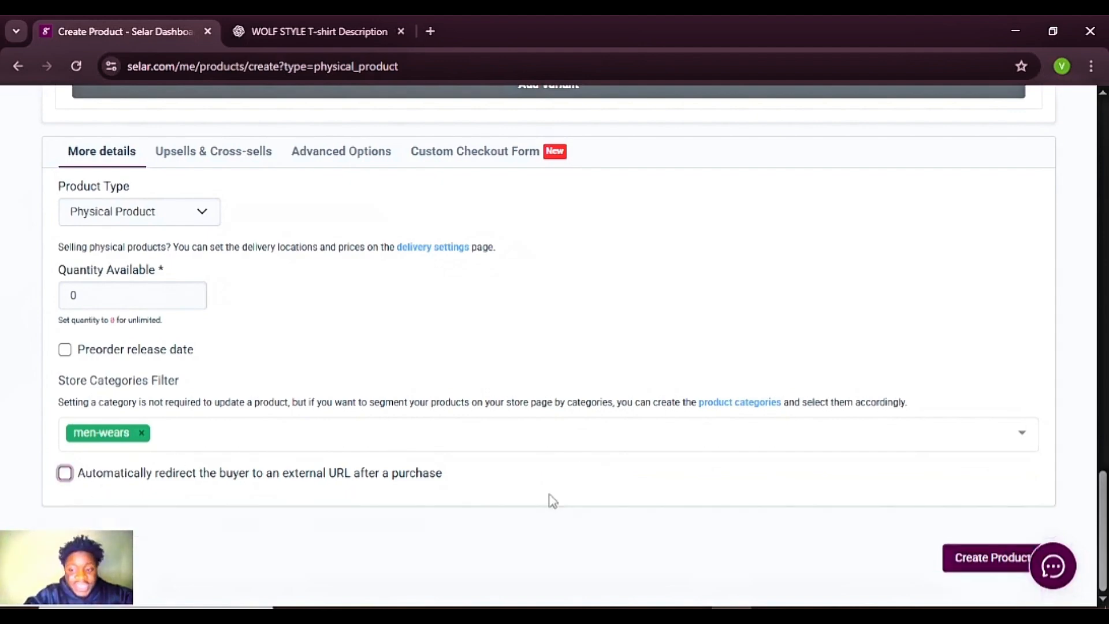
Create the product and open its public product page from the product link.
click(973, 559)
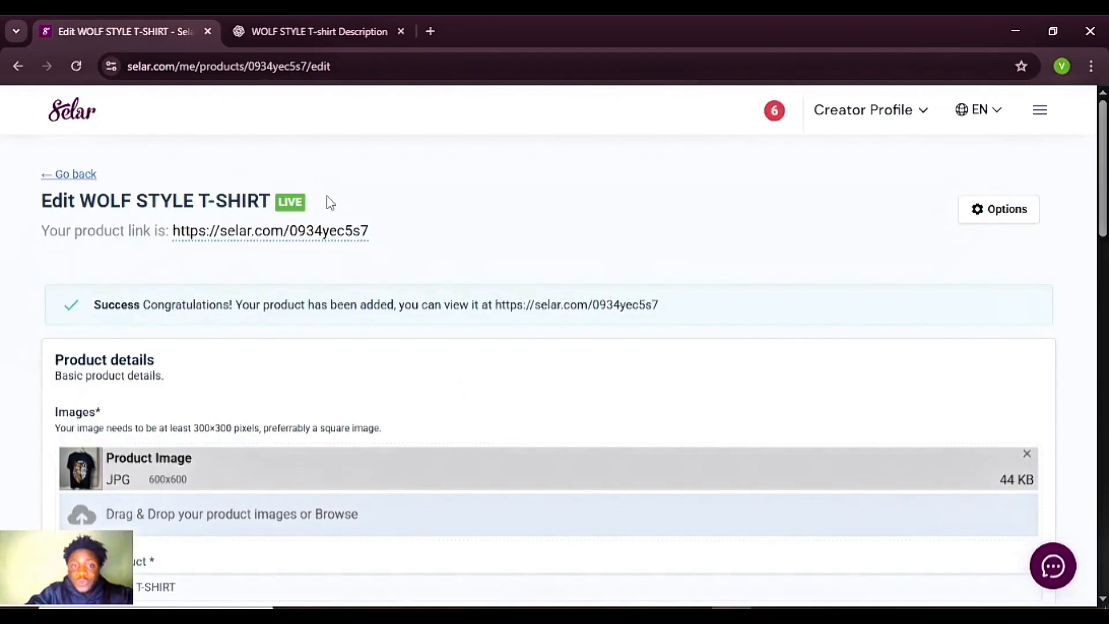
click(301, 234)
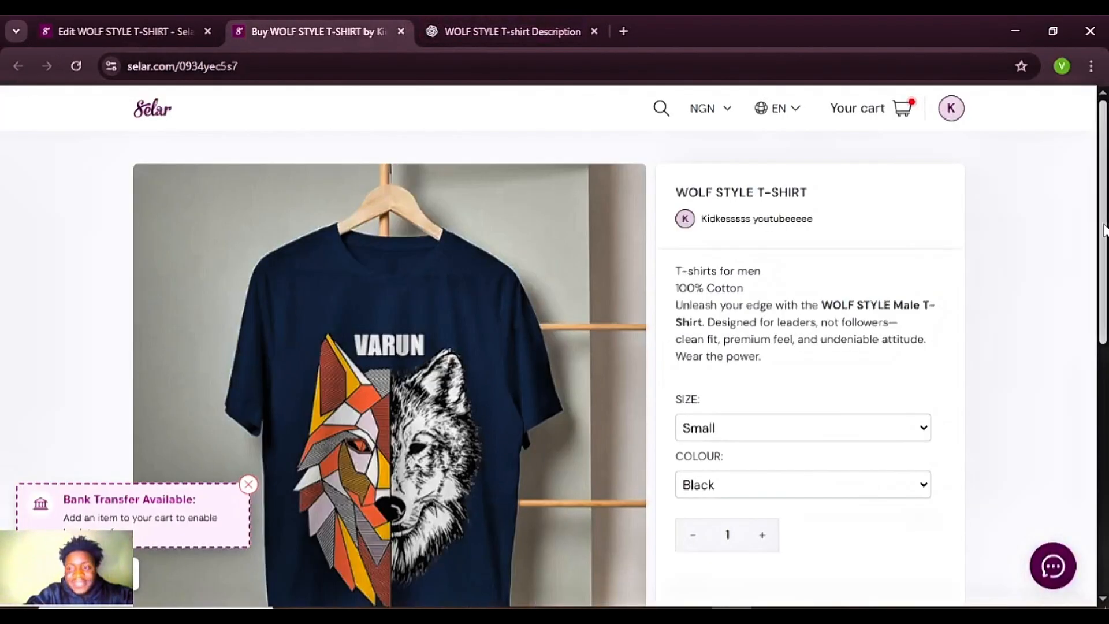
scroll(554, 347, down, 3)
scroll(554, 347, up, 3)
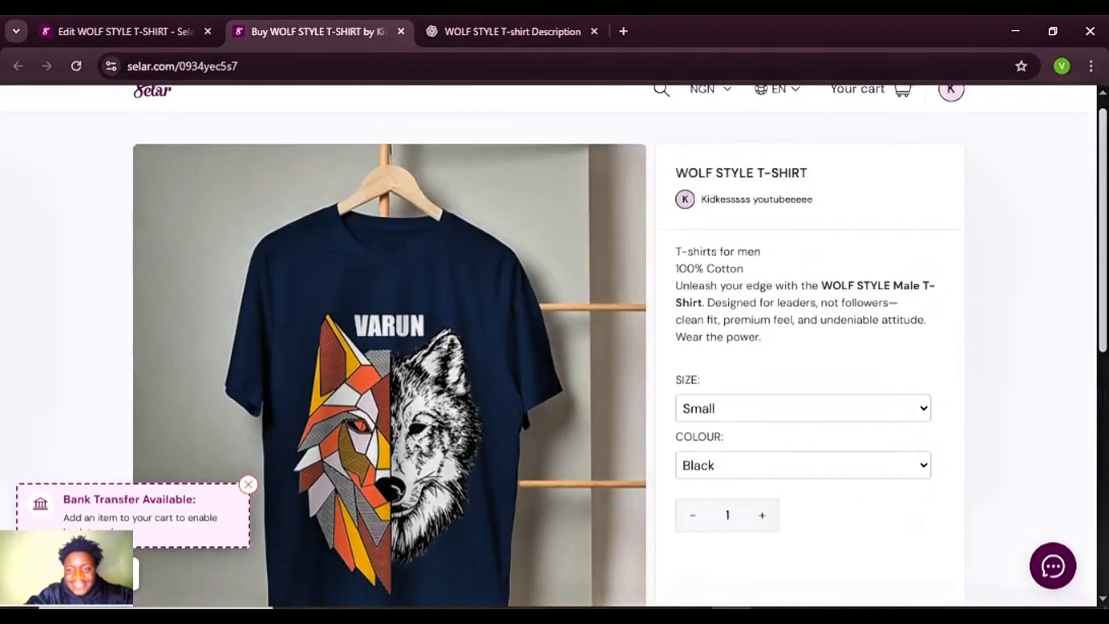
scroll(700, 225, down, 2)
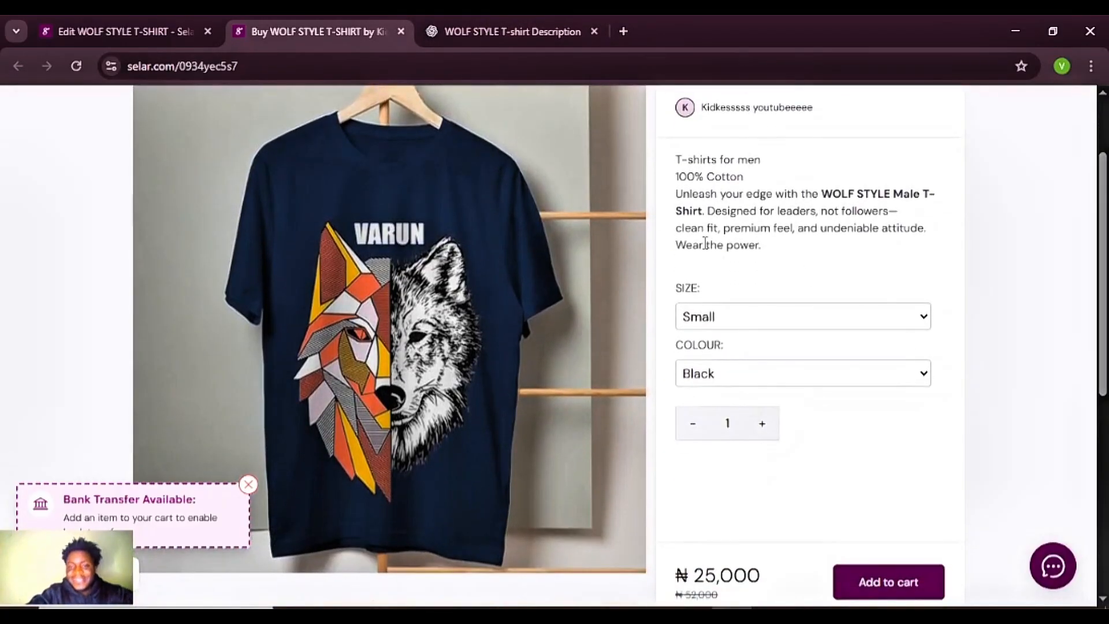
Test the variant choices on the product page with size Medium and colour White, and check the selling price.
click(919, 315)
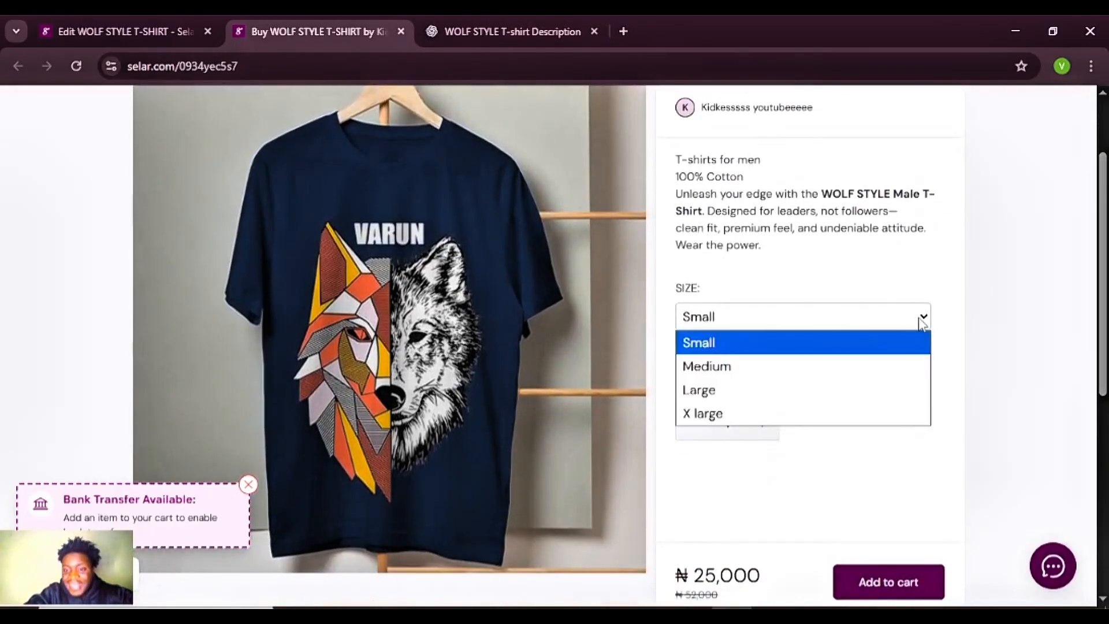
click(752, 372)
click(809, 374)
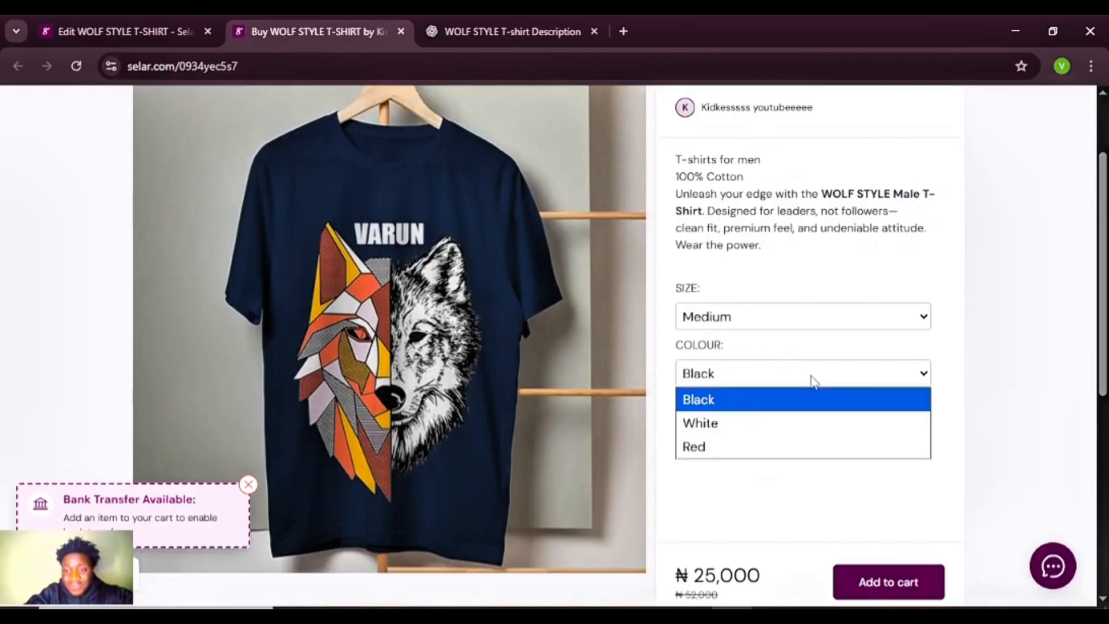
click(743, 427)
scroll(1080, 456, down, 3)
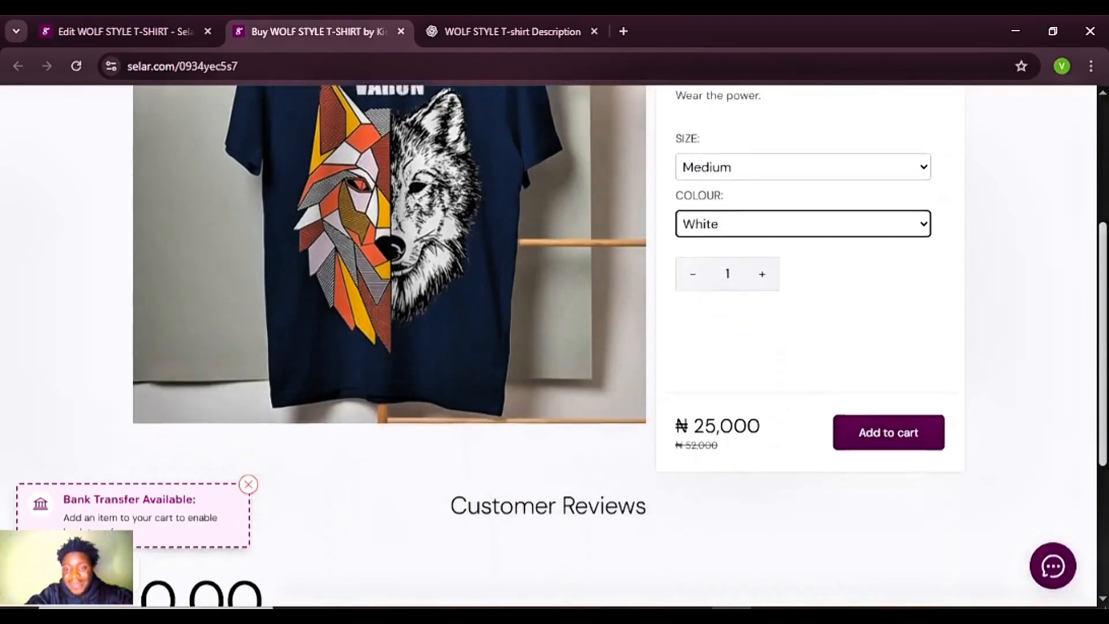
drag(761, 381, 680, 372)
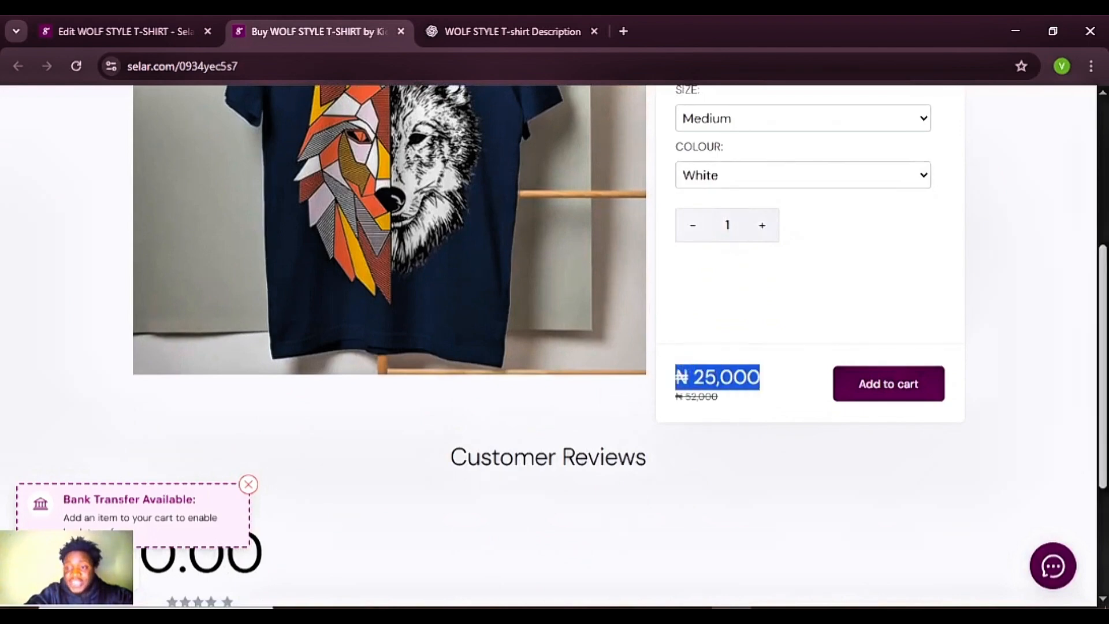
Select size X large on the product page and check the selling price again.
scroll(1103, 253, up, 3)
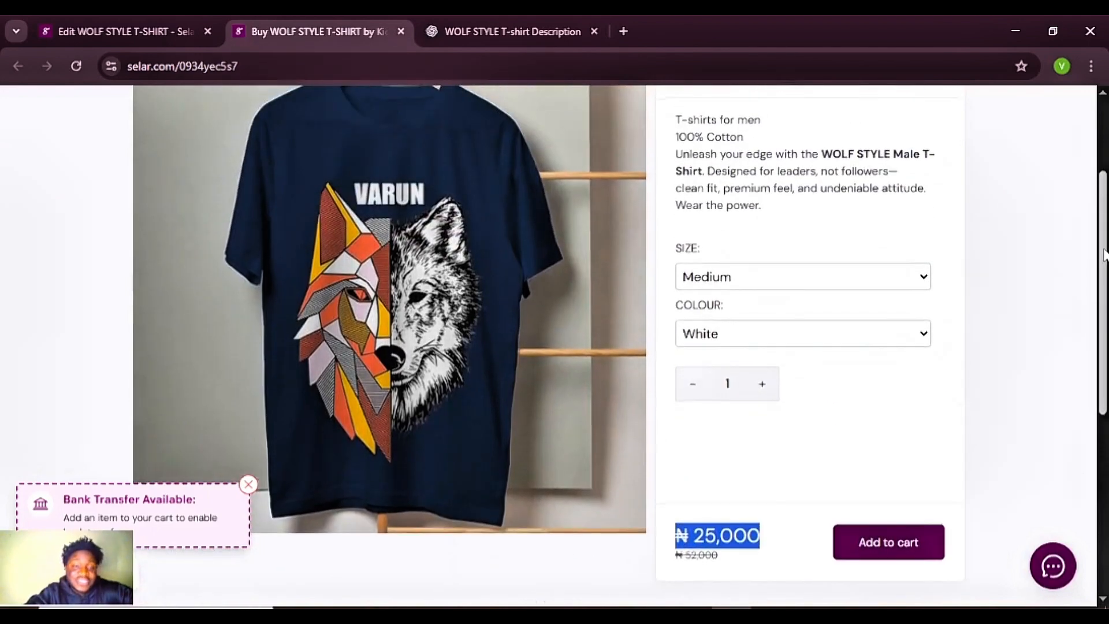
scroll(1103, 252, up, 1)
click(849, 312)
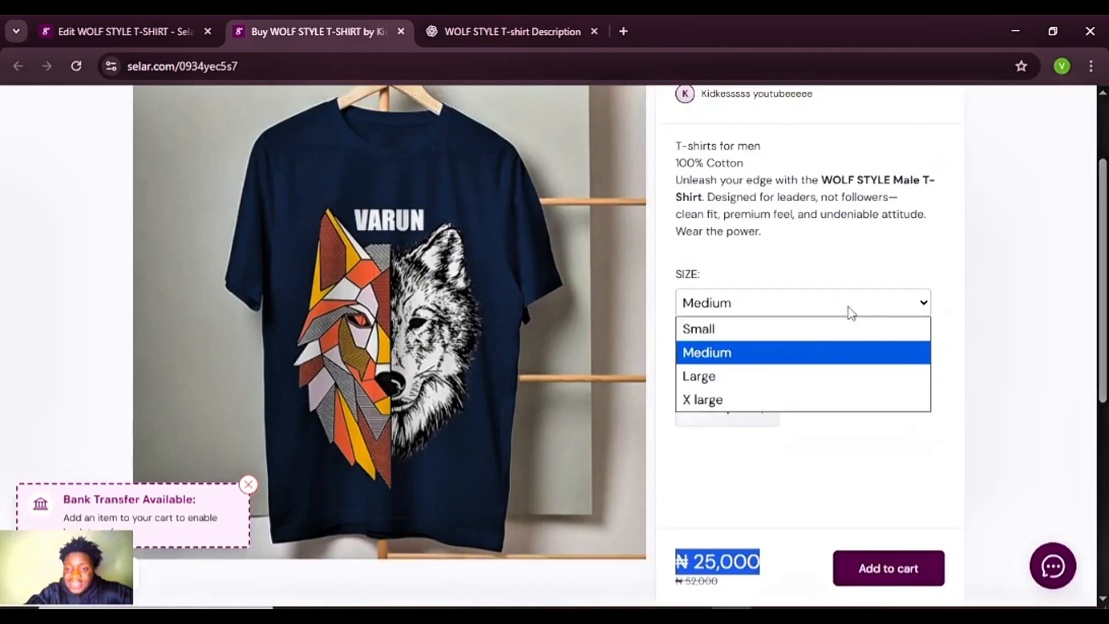
click(770, 400)
click(721, 560)
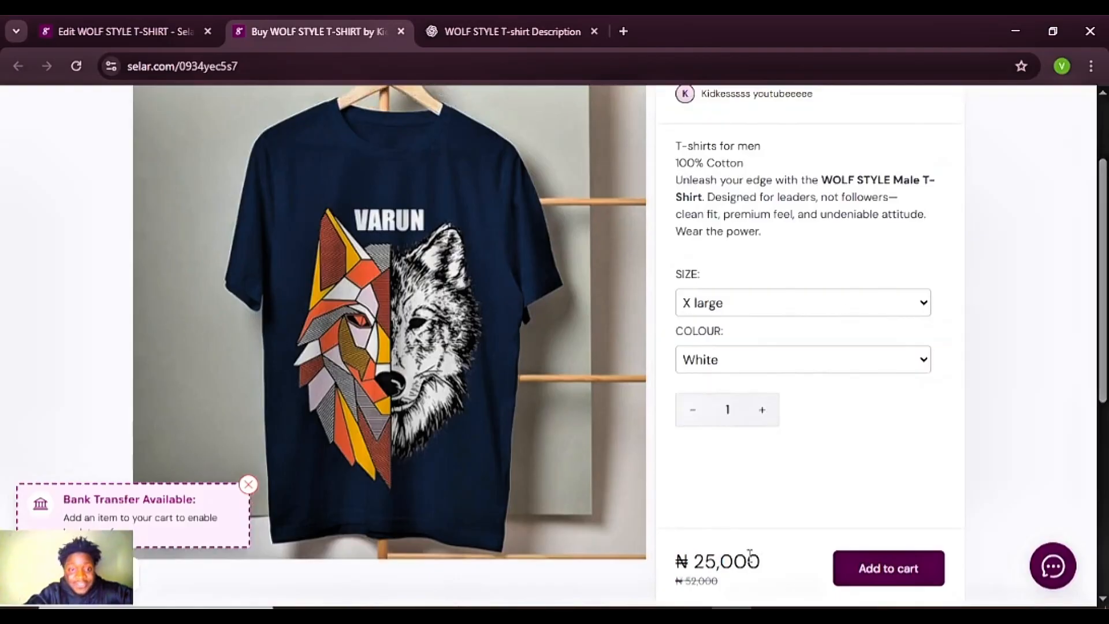
Review the whole public product page, including the image, description, variants, price and customer reviews section.
scroll(1103, 277, down, 3)
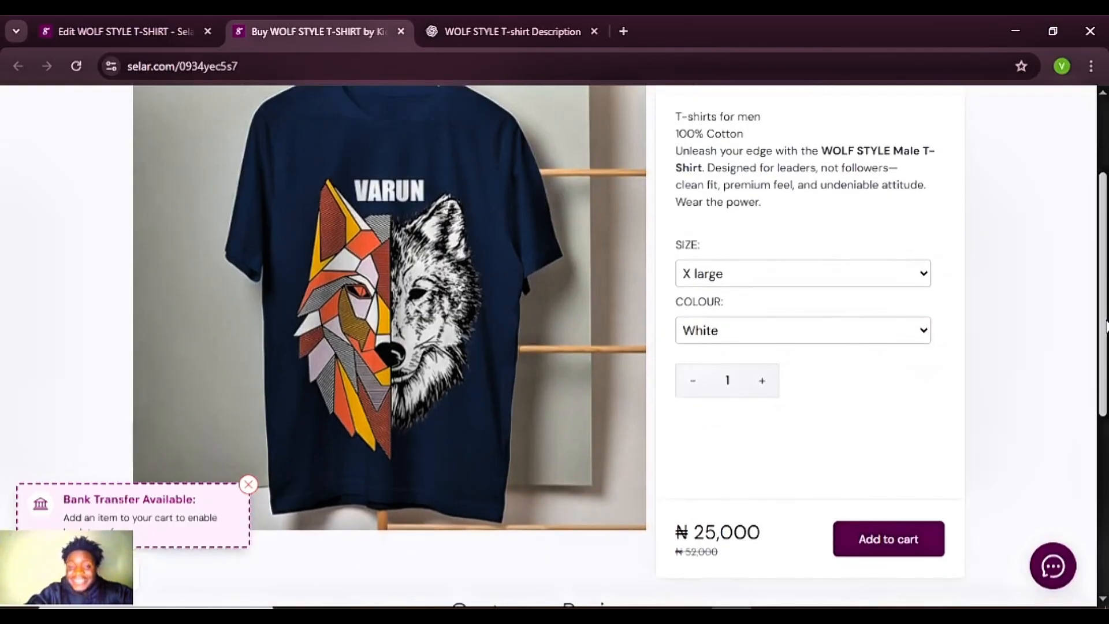
scroll(548, 346, down, 2)
scroll(549, 346, up, 4)
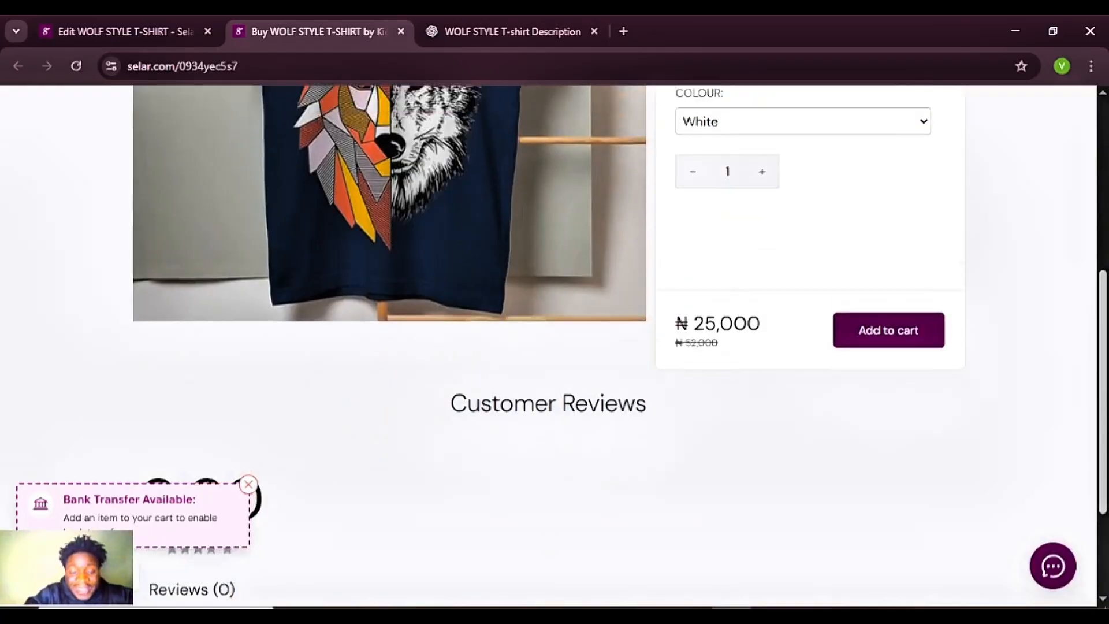
scroll(1090, 295, up, 1)
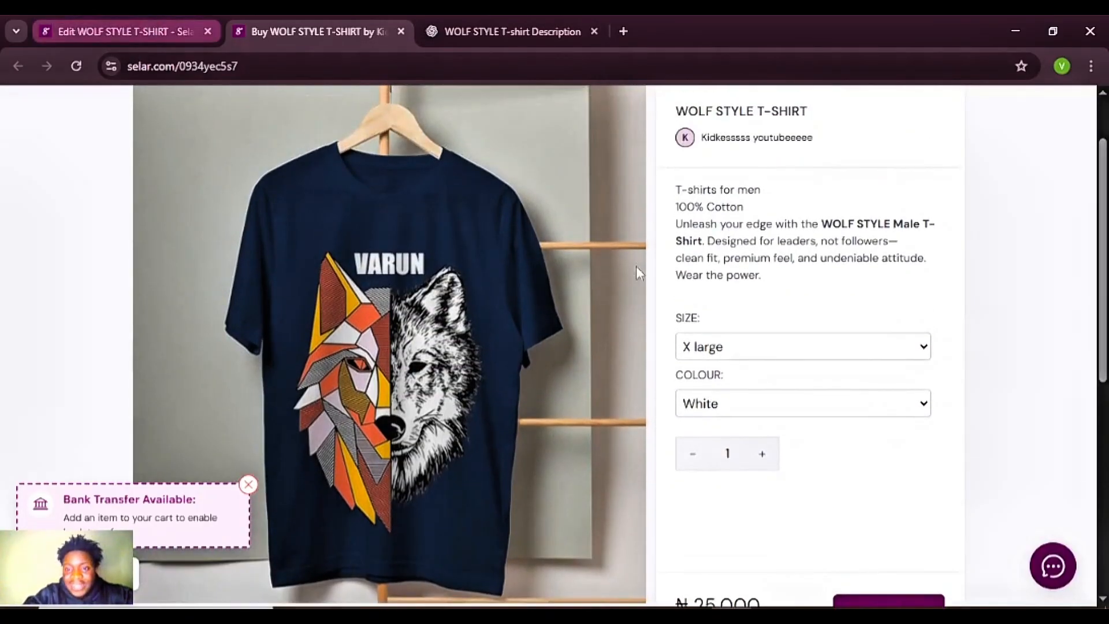
scroll(620, 345, up, 1)
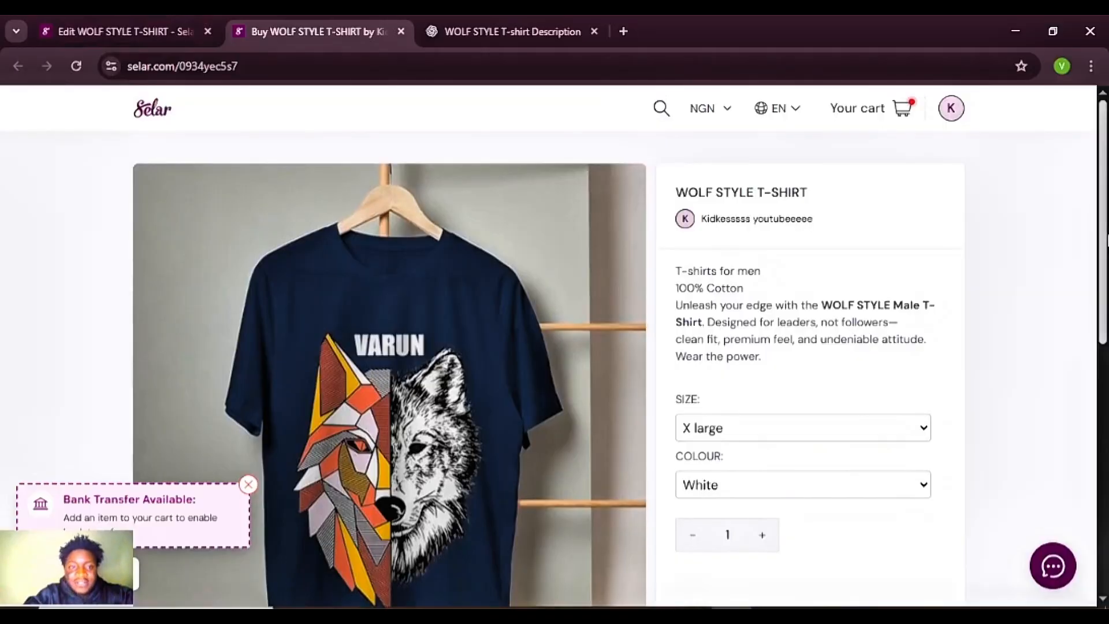
scroll(620, 345, down, 2)
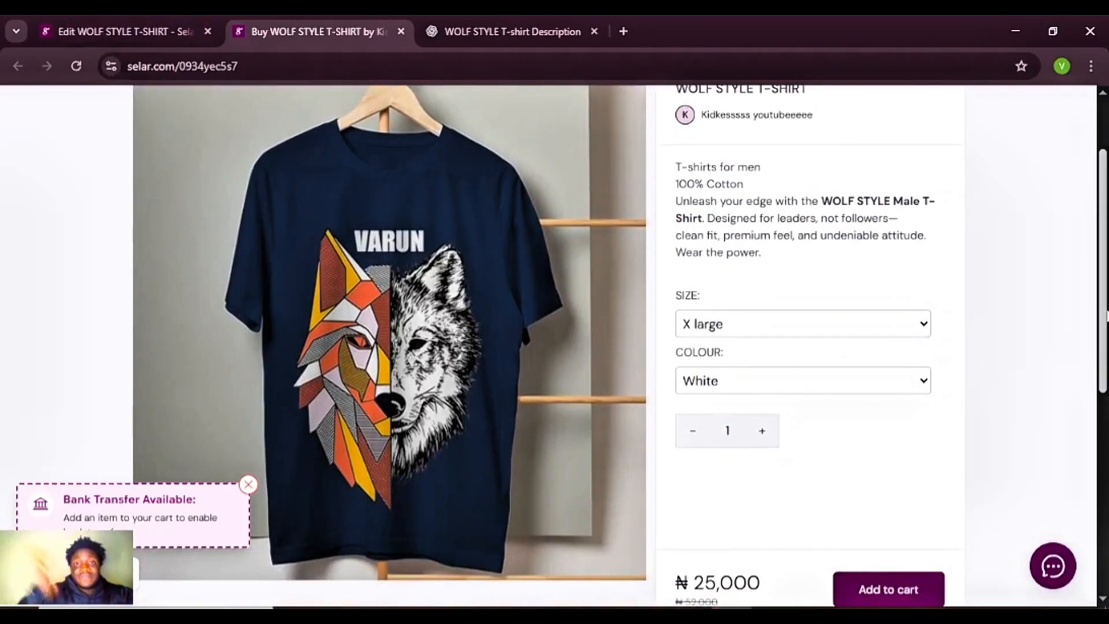
scroll(621, 346, down, 5)
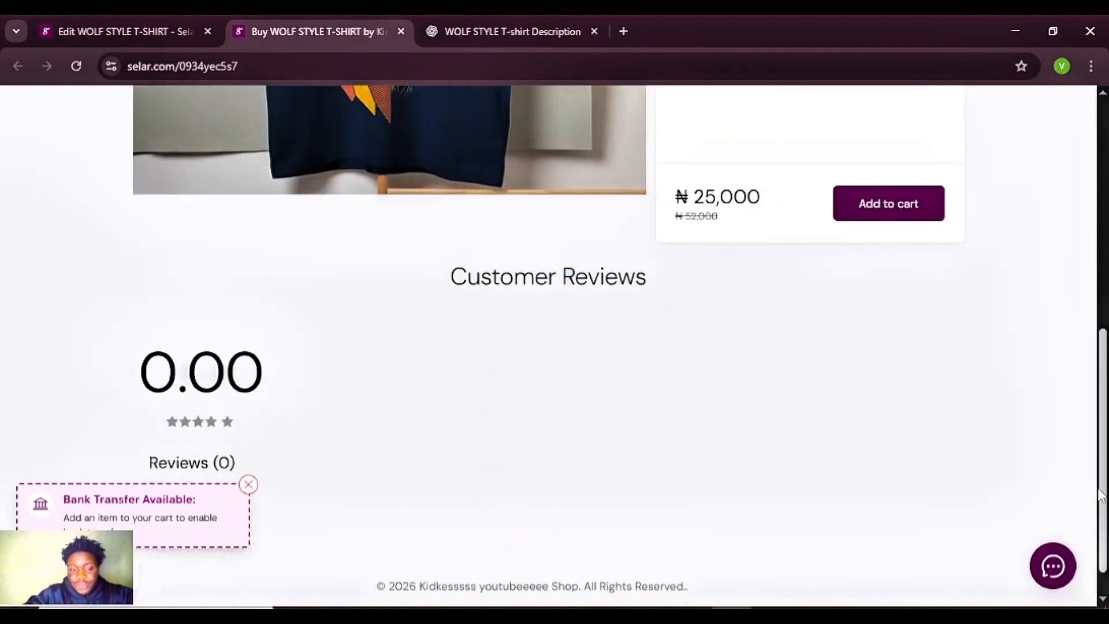
scroll(620, 346, up, 7)
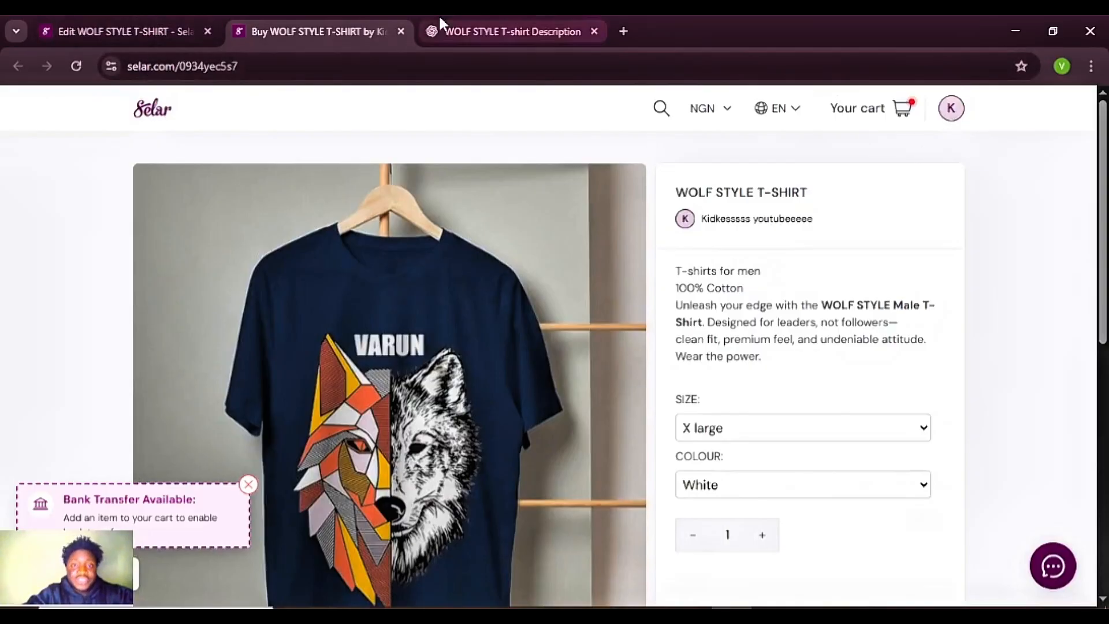
Return to the product editing page and start adding a new product of the Physical Product type.
click(140, 24)
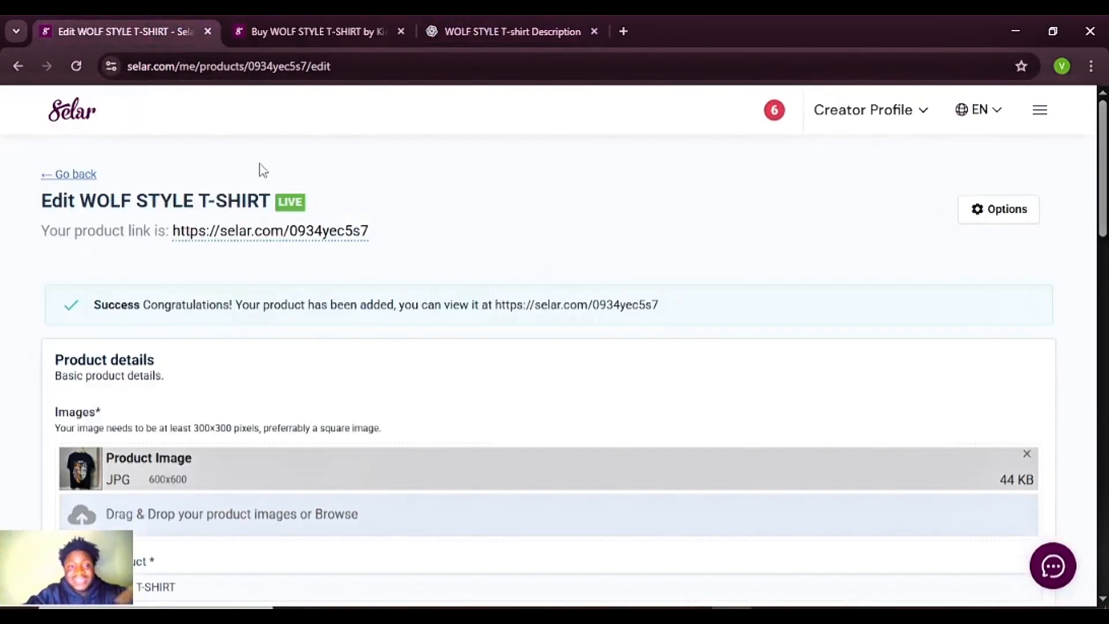
click(1040, 111)
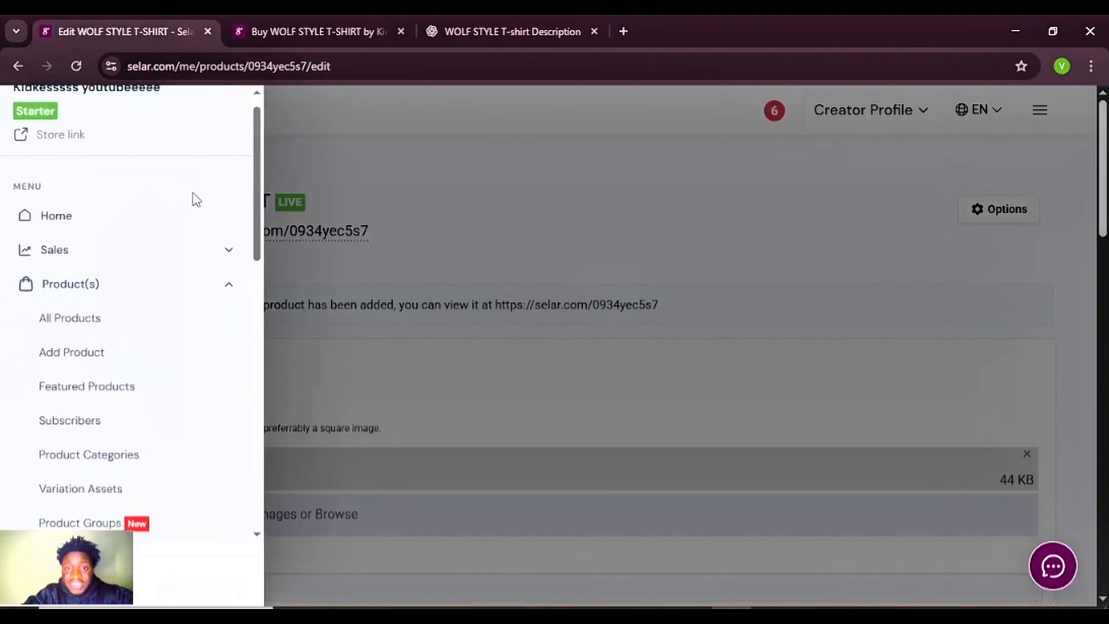
scroll(256, 206, down, 1)
scroll(256, 207, down, 2)
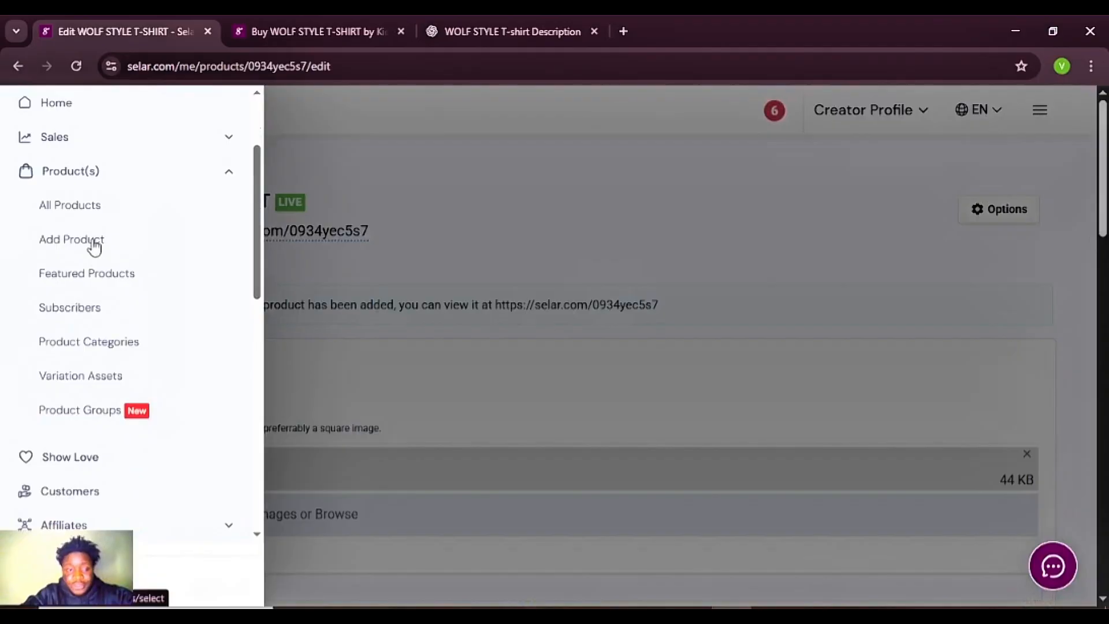
click(95, 247)
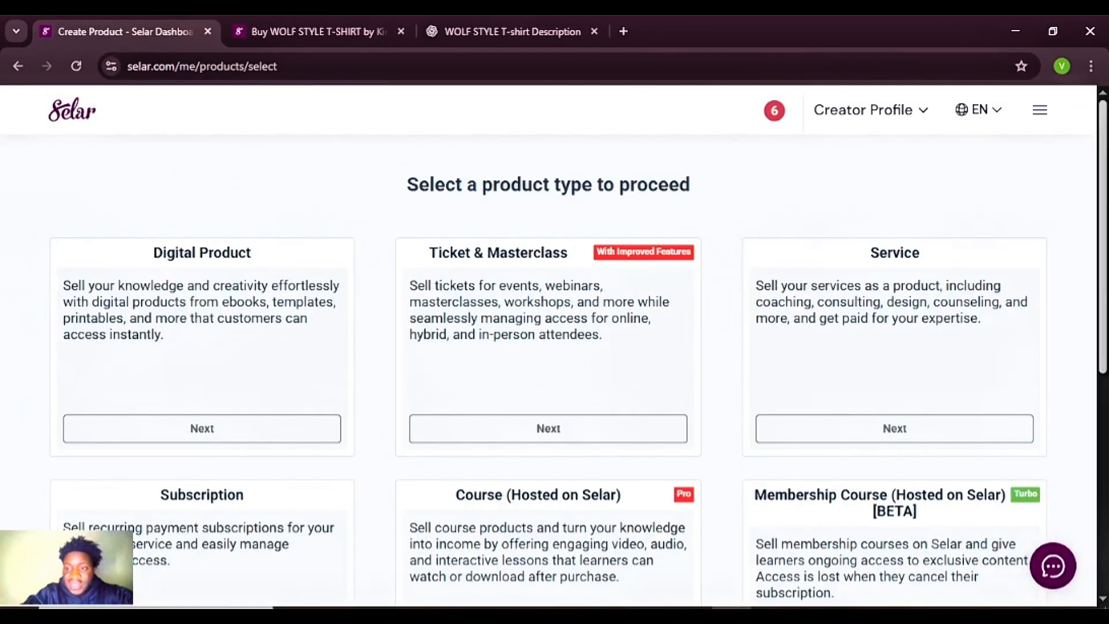
scroll(554, 347, down, 7)
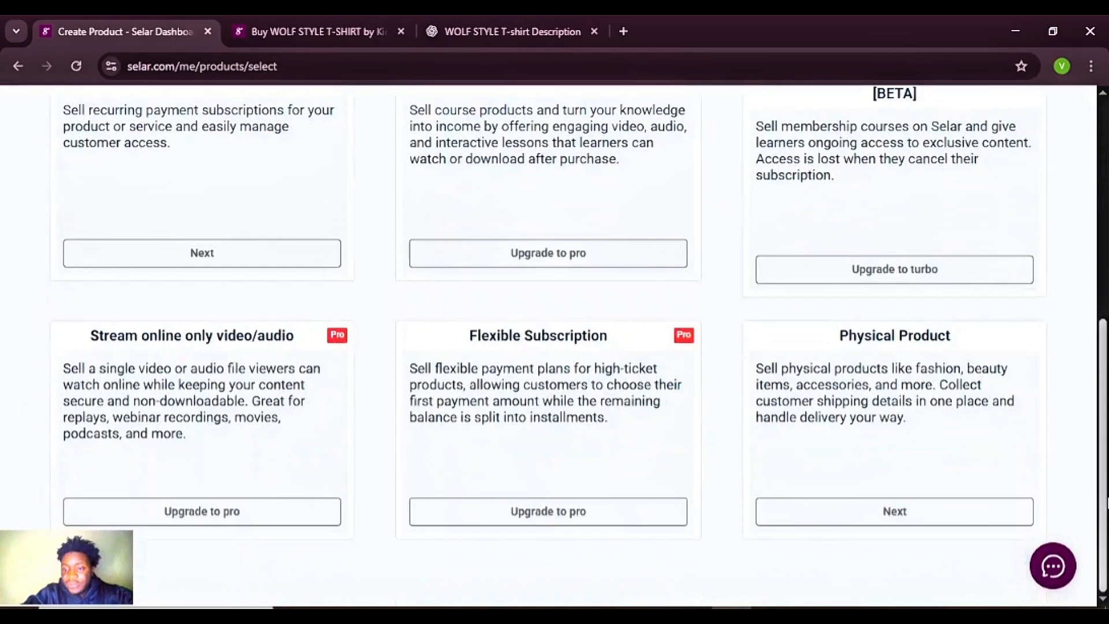
click(887, 521)
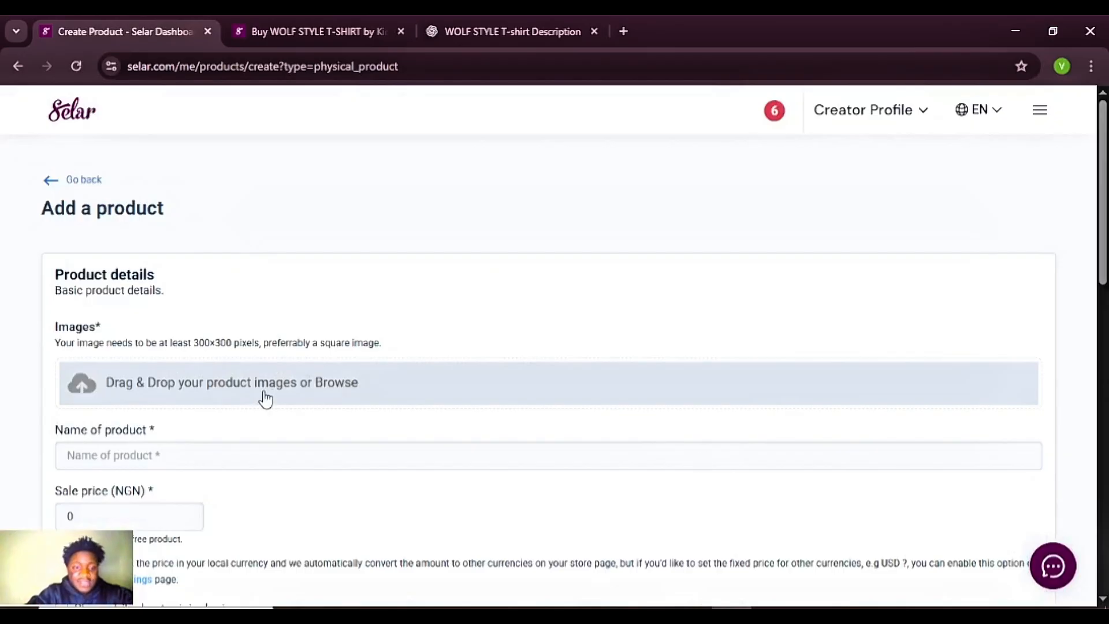
Upload the image TPBL-129-Women-White-Short-Sleeve-T-Shirt-450x450 and name the product "Tshirt Female LL".
click(242, 385)
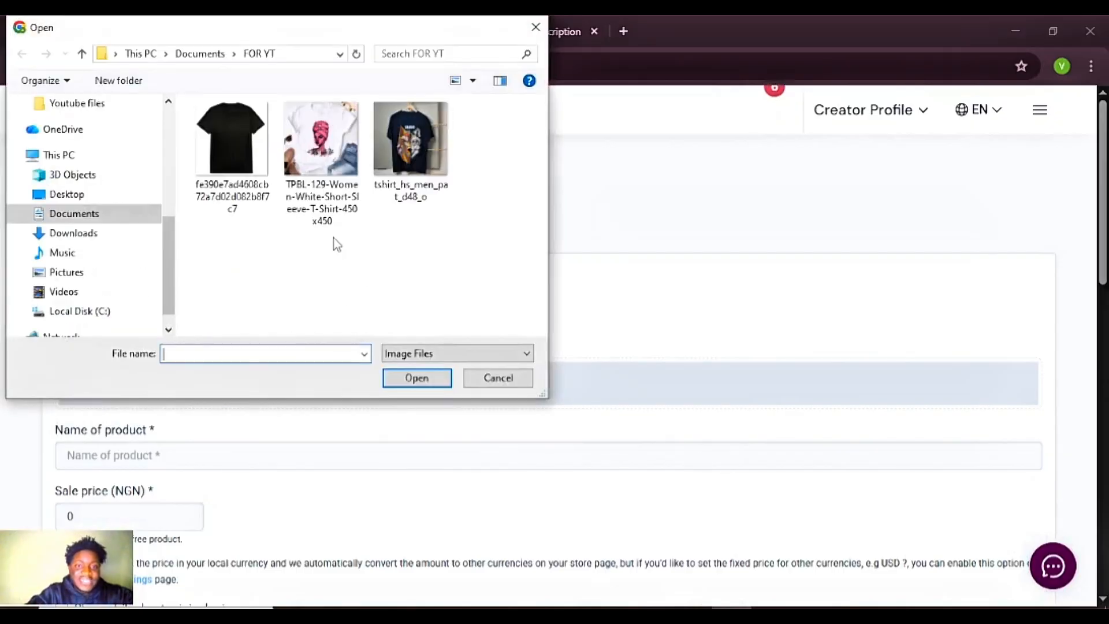
click(323, 173)
double_click(312, 138)
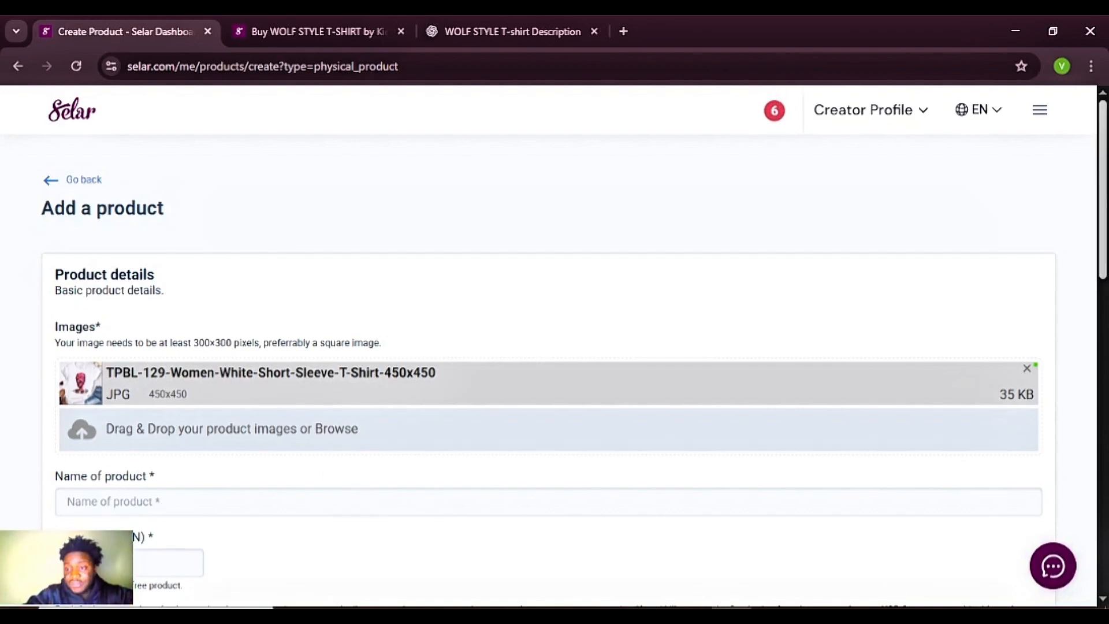
scroll(372, 338, down, 3)
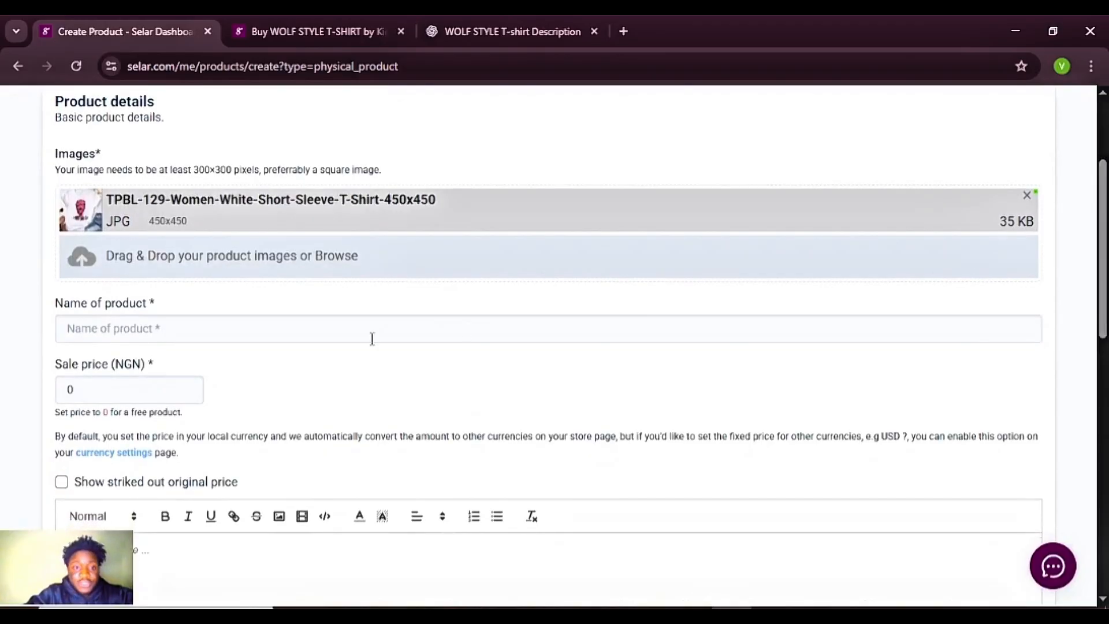
click(192, 332)
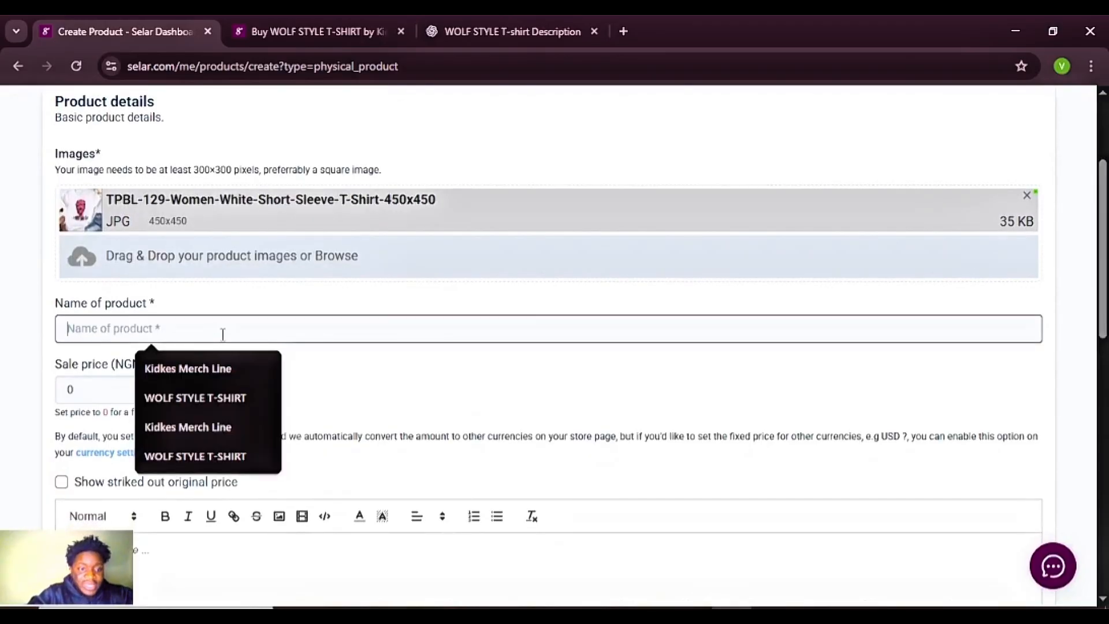
text(T)
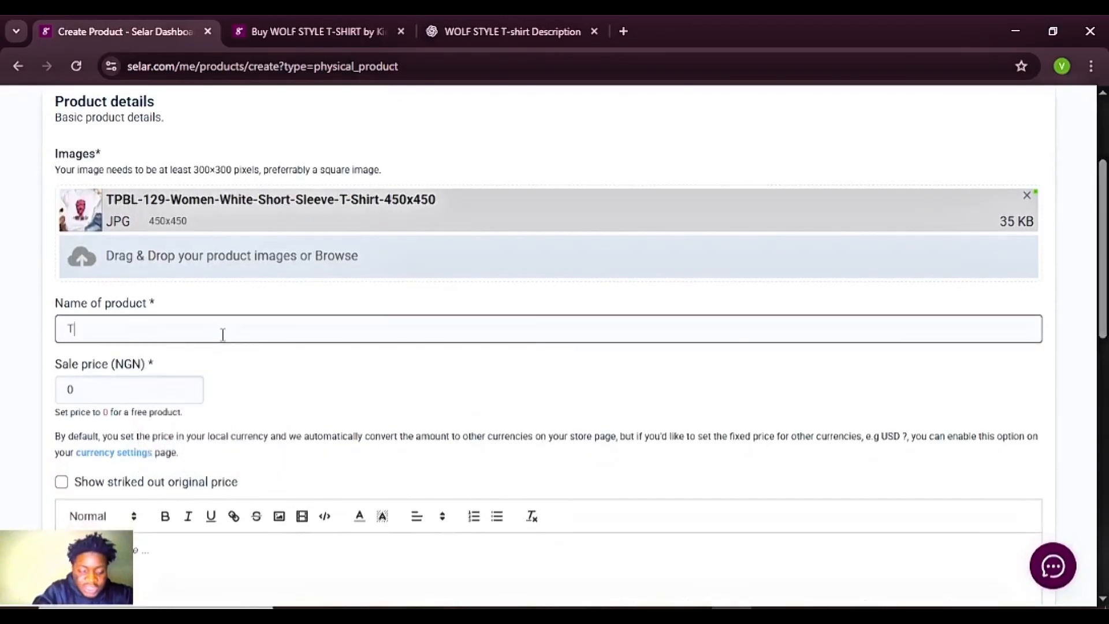
text(shirt Female LL)
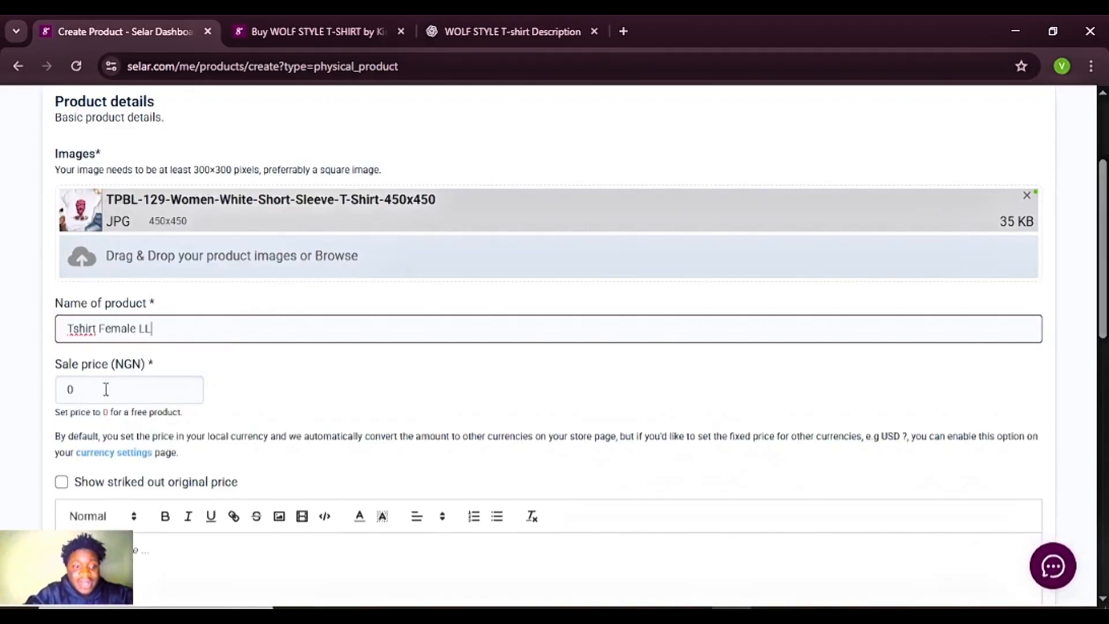
Set the sale price to 25000 NGN and show a struck-out original price of 52000 NGN.
drag(106, 389, 52, 399)
text(25)
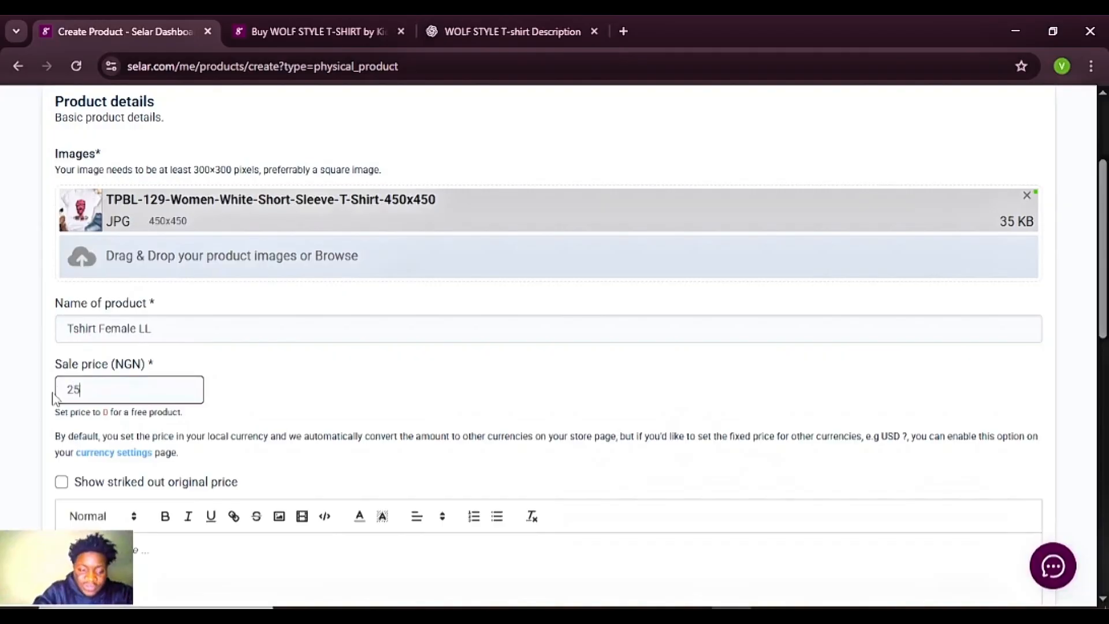
text(000)
click(62, 483)
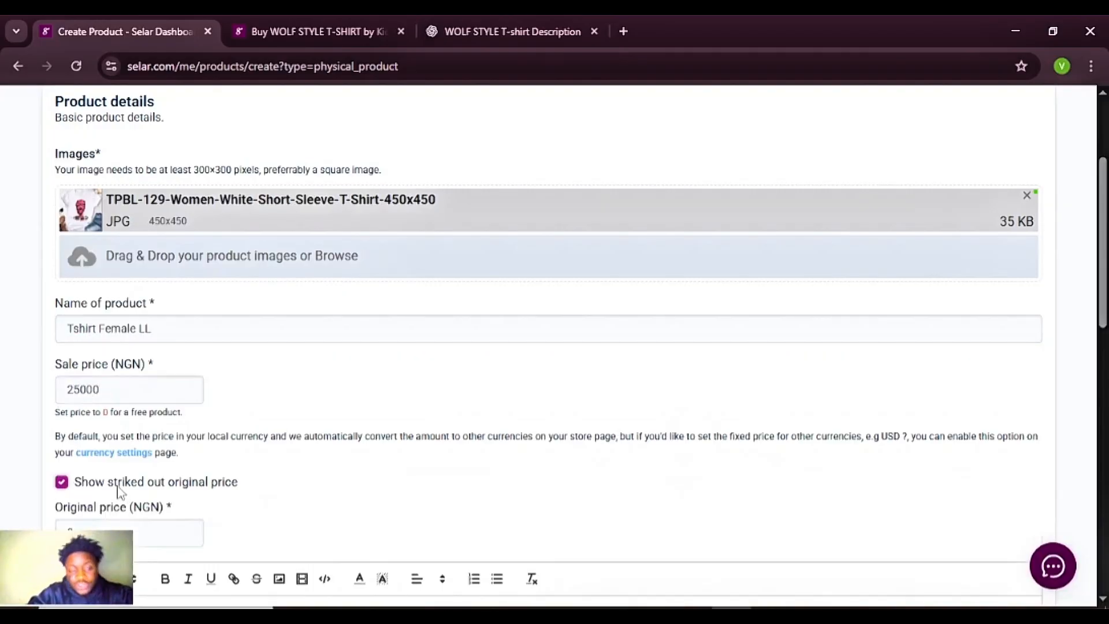
click(164, 532)
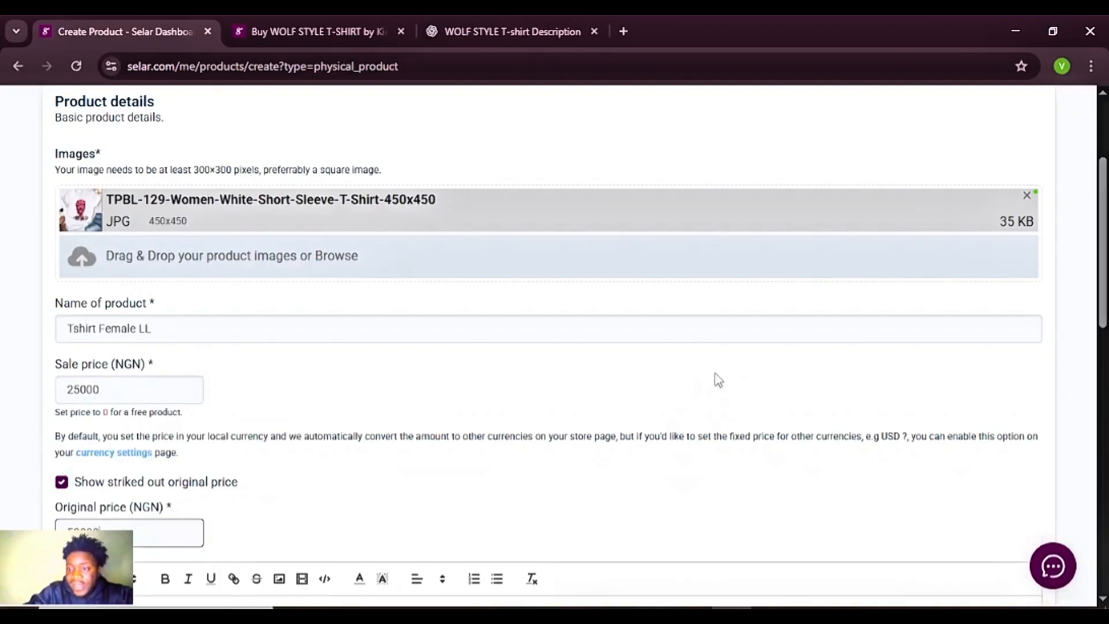
Switch to ChatGPT and request another product description with the prompt "Give me for a normal female tshirt".
scroll(934, 323, down, 2)
click(510, 17)
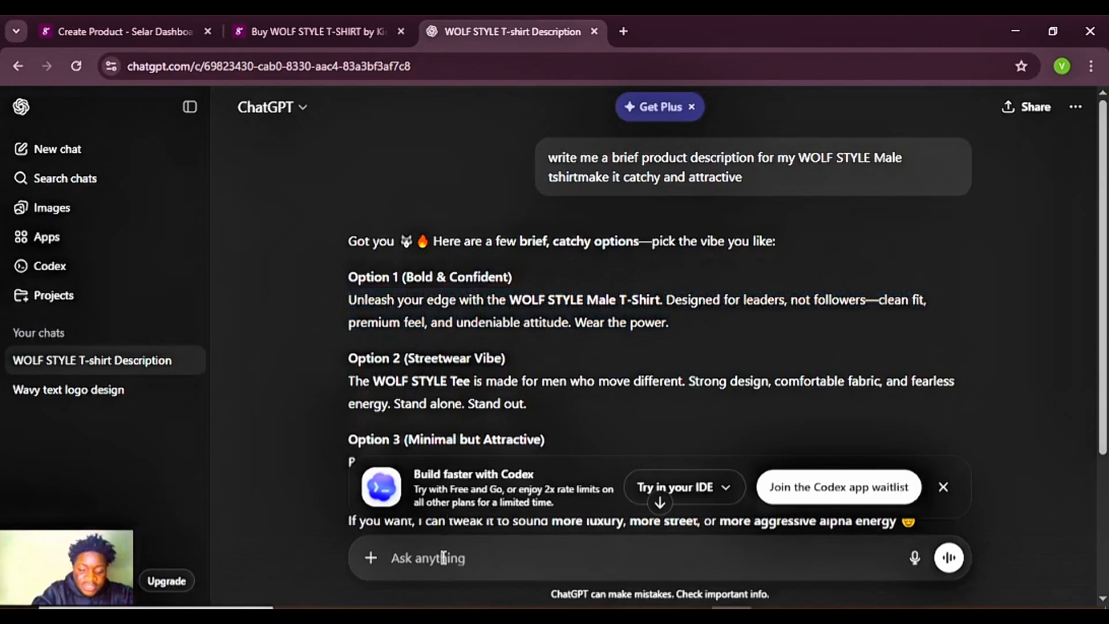
text(Give me )
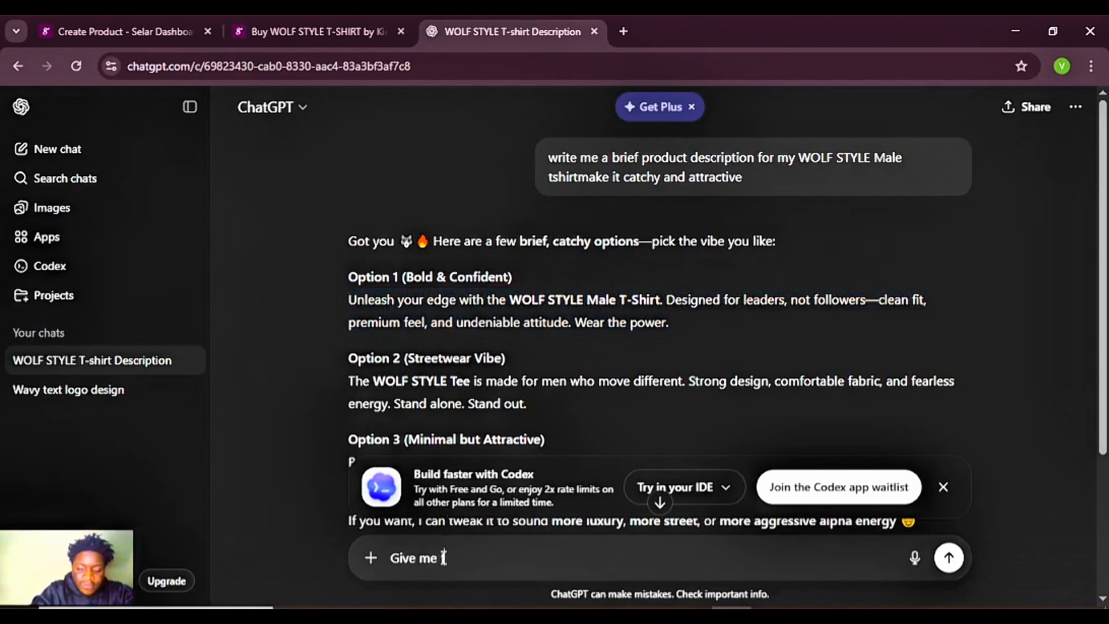
text(for a normal )
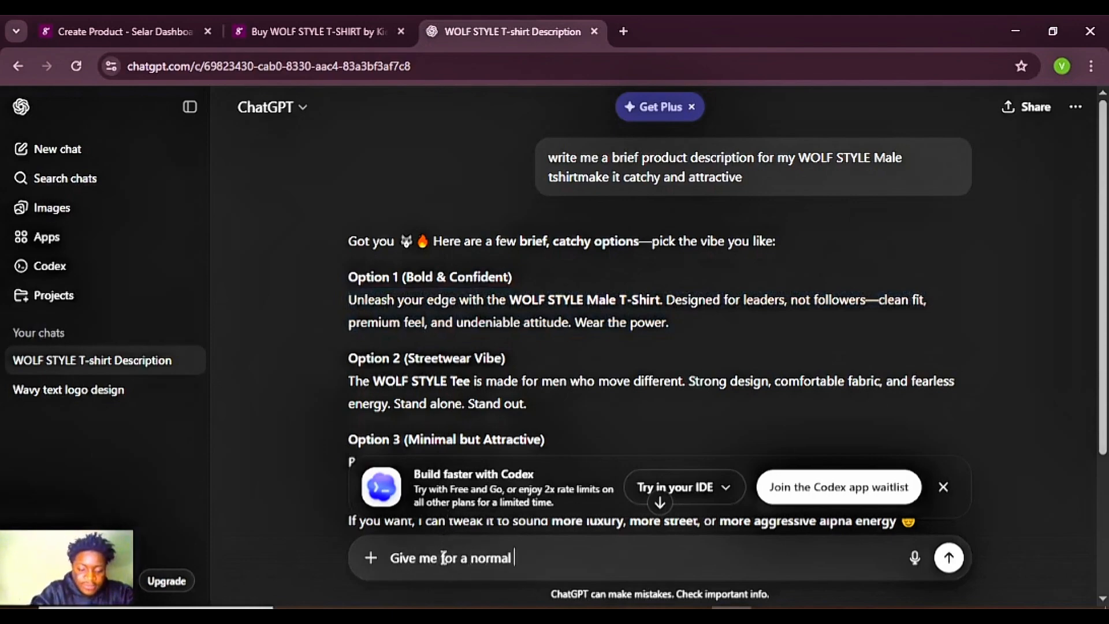
text(female tsh)
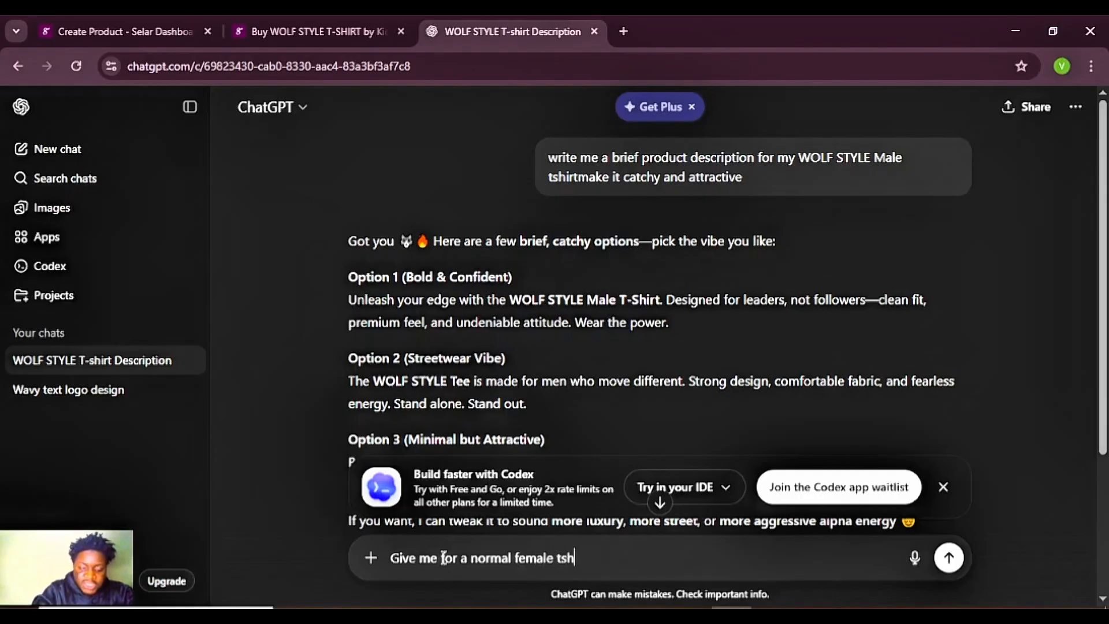
text(irt)
key(Return)
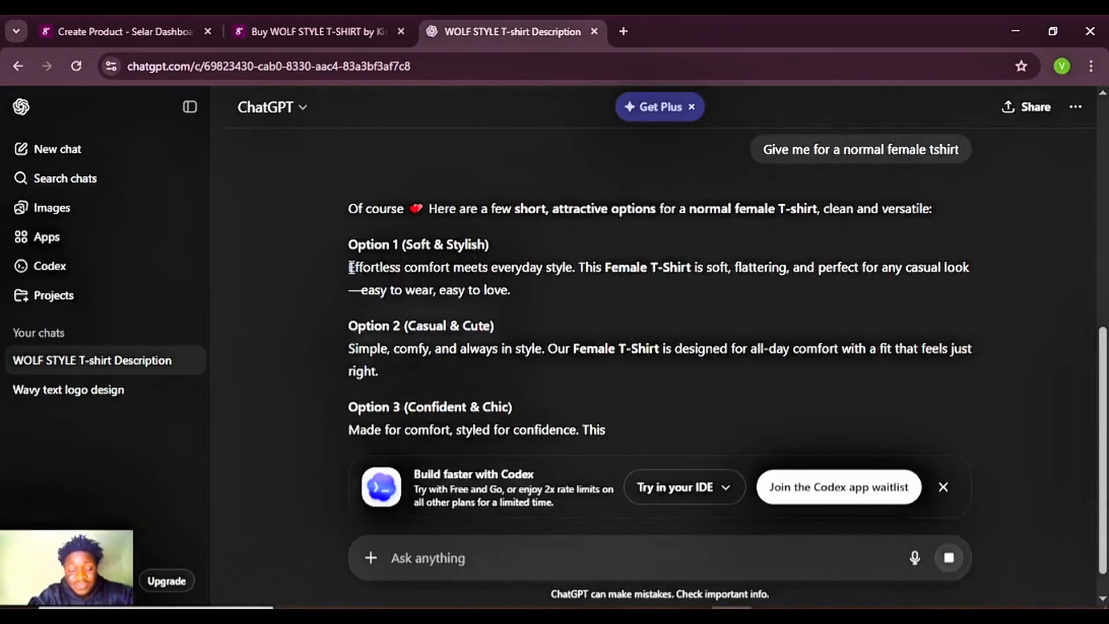
Copy the Option 1 (Soft & Stylish) text and paste it into the new Selar product's description.
drag(349, 267, 515, 289)
key(ctrl+c)
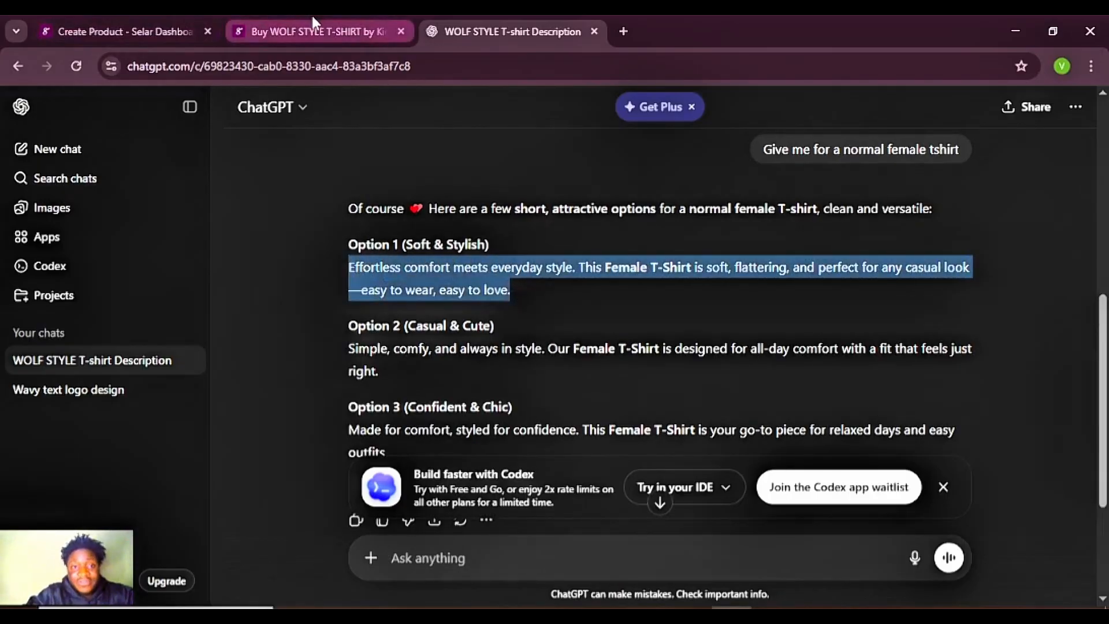
click(294, 32)
click(129, 32)
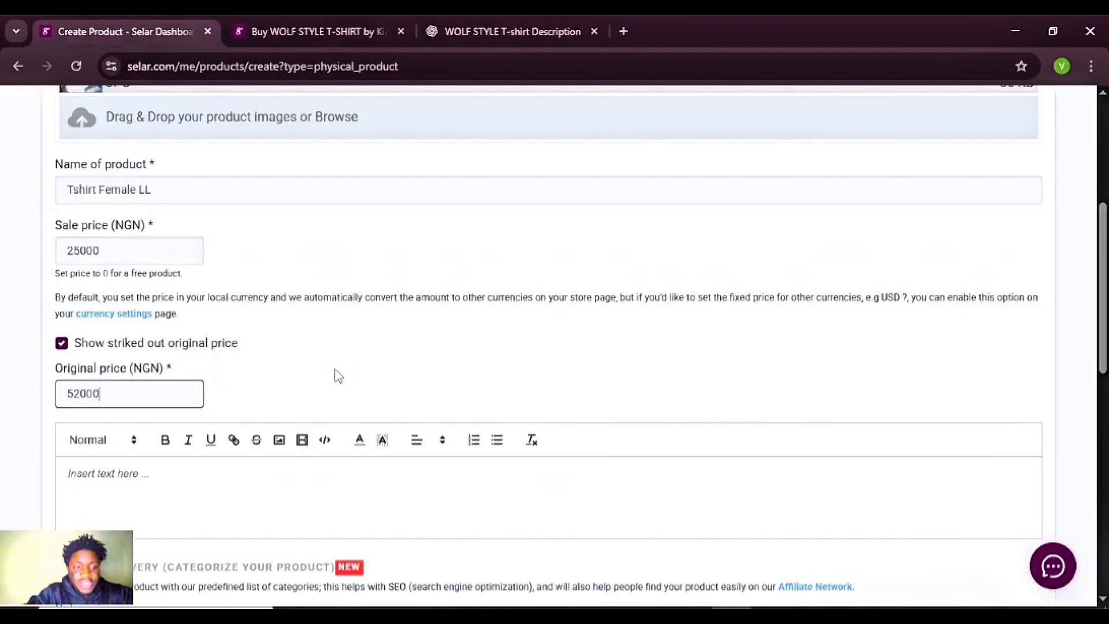
click(158, 475)
key(ctrl+v)
Categorize the product under Fashion and Wears with the sub category Women.
drag(1100, 282, 1100, 411)
click(775, 240)
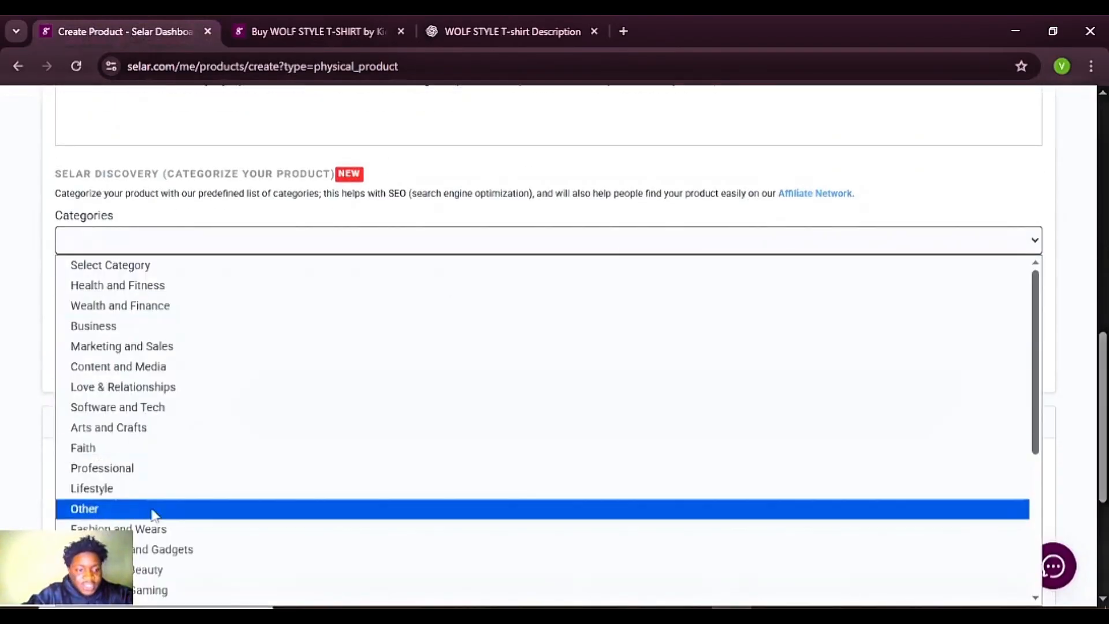
click(143, 528)
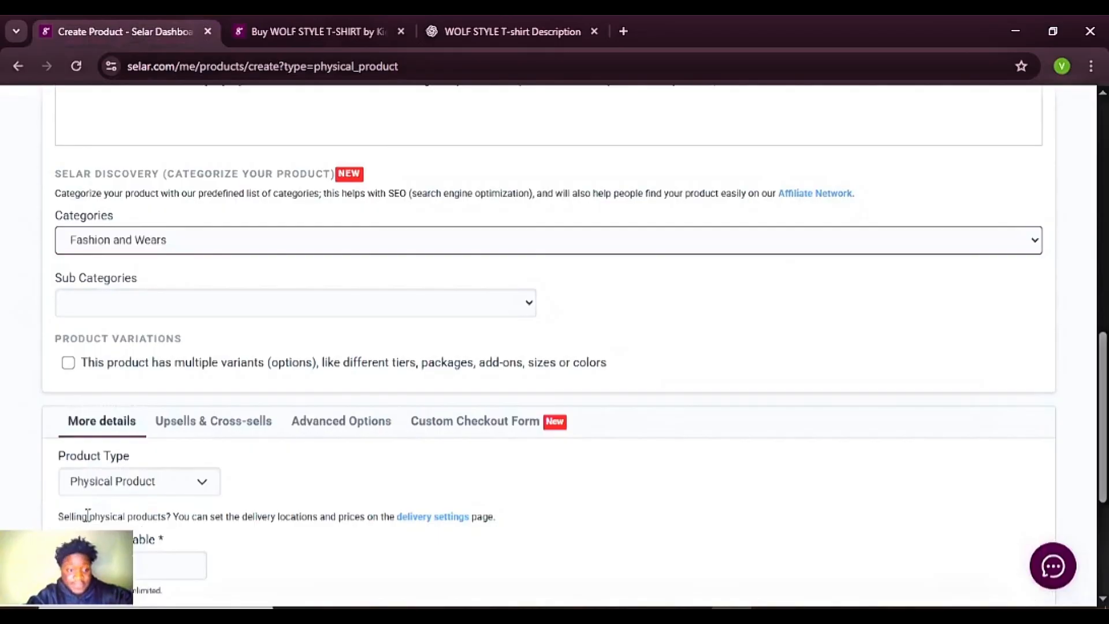
click(186, 307)
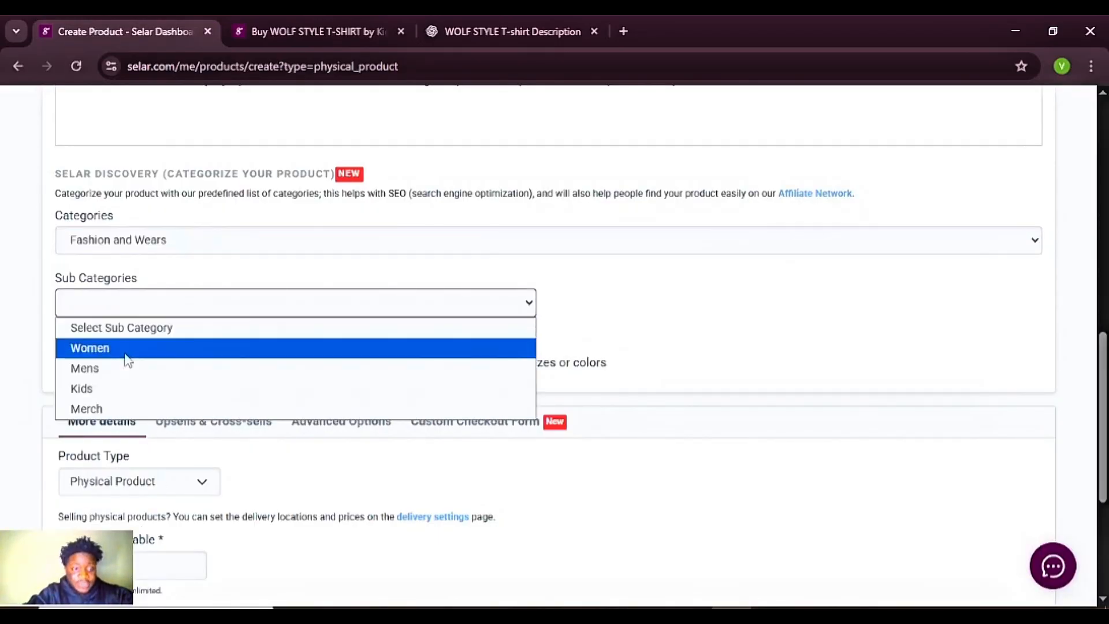
click(116, 349)
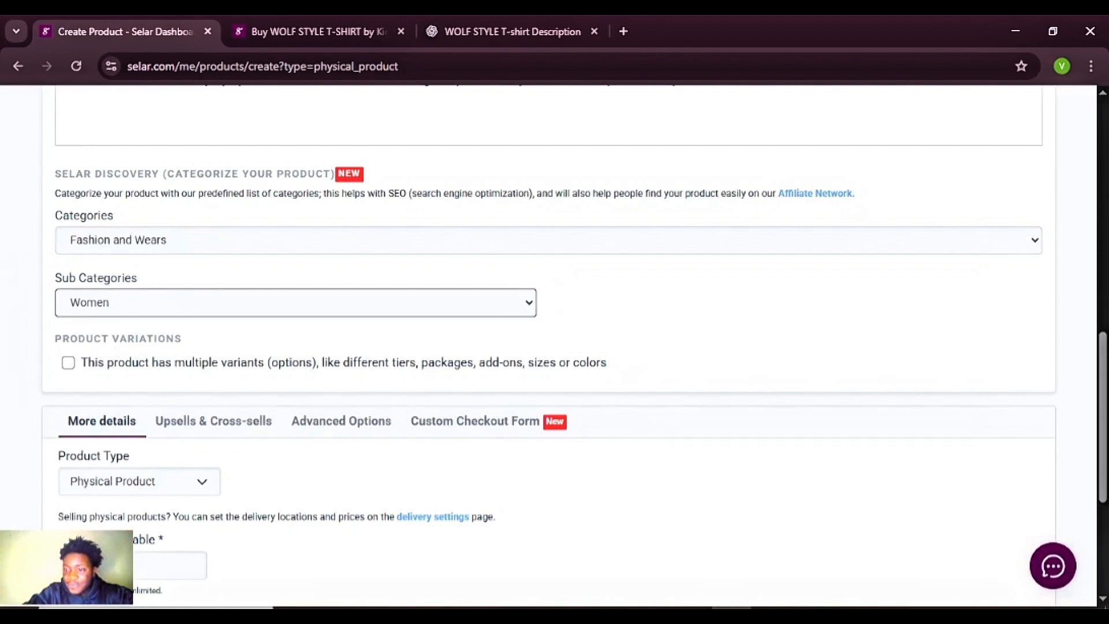
Enable multiple variants for the product and add a variant named SIZE that buyers are required to select.
scroll(217, 249, down, 2)
click(68, 256)
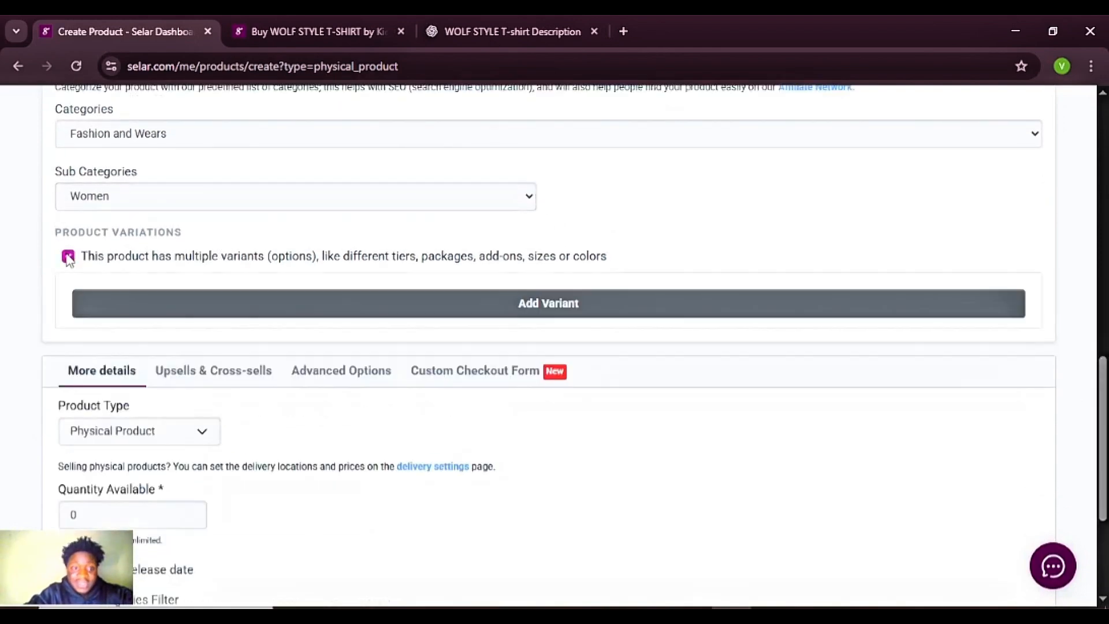
click(68, 257)
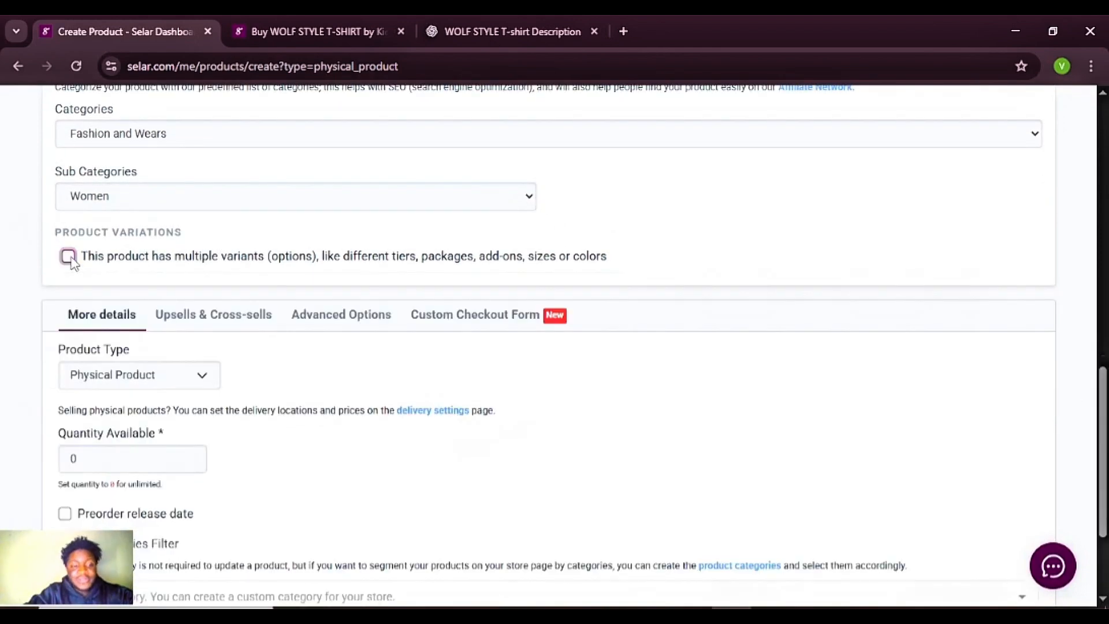
click(68, 257)
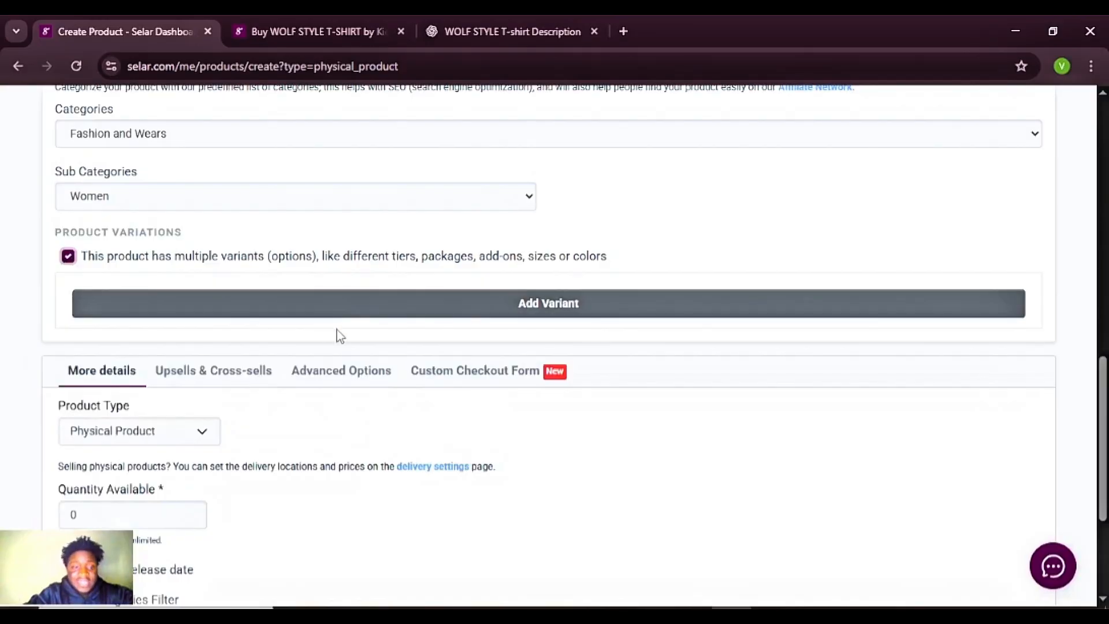
click(352, 312)
triple_click(246, 307)
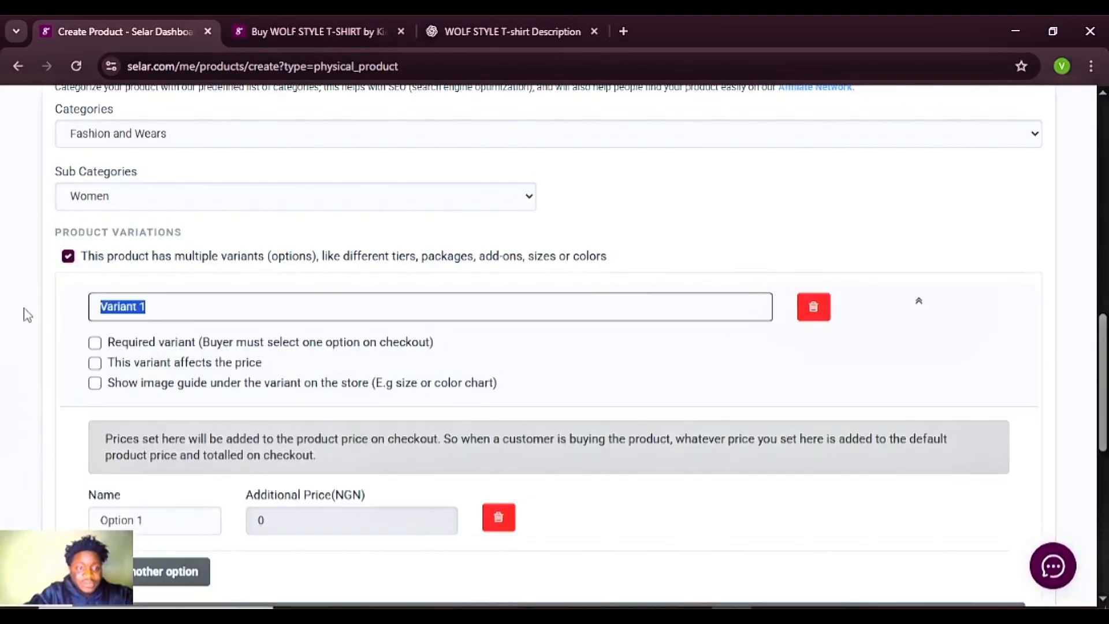
text(SIZE)
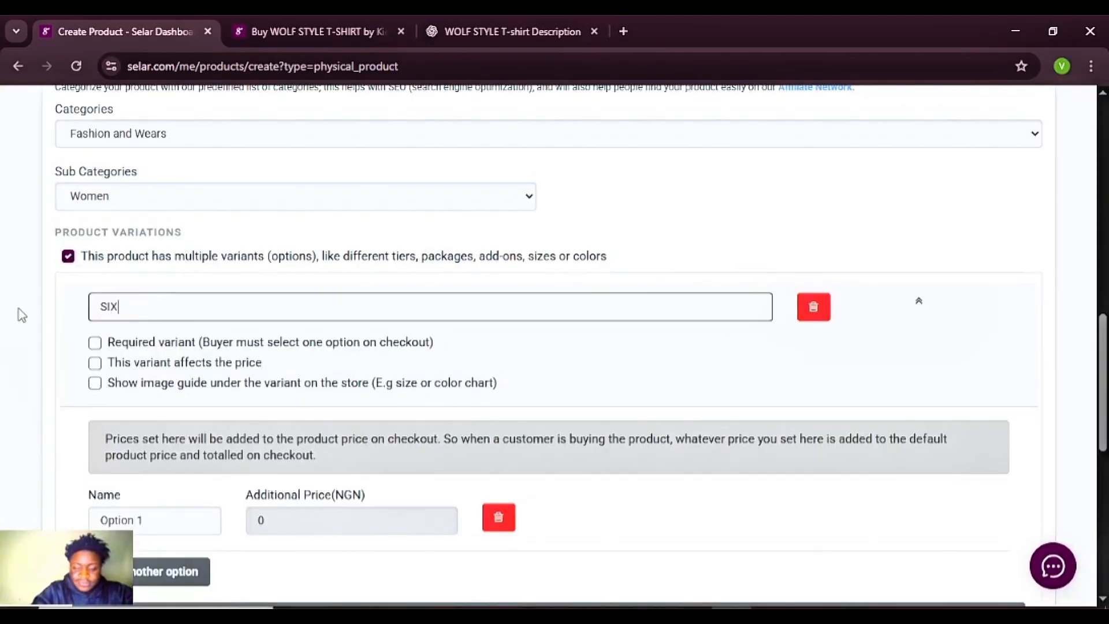
click(94, 343)
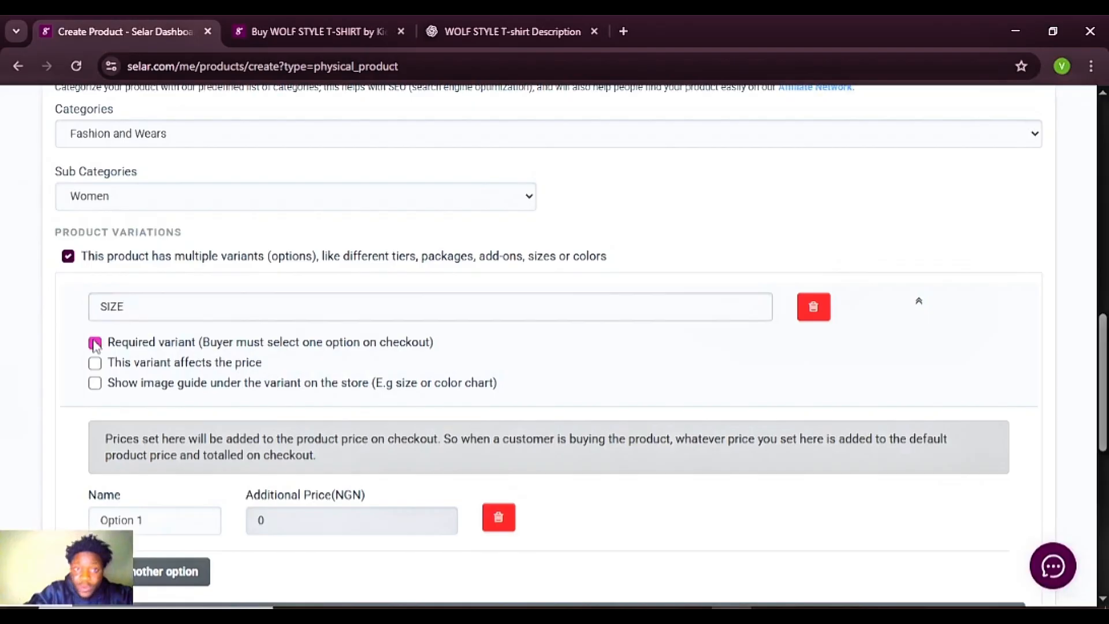
Fill the SIZE variant with the options Small, Medium and Large.
drag(174, 514, 72, 516)
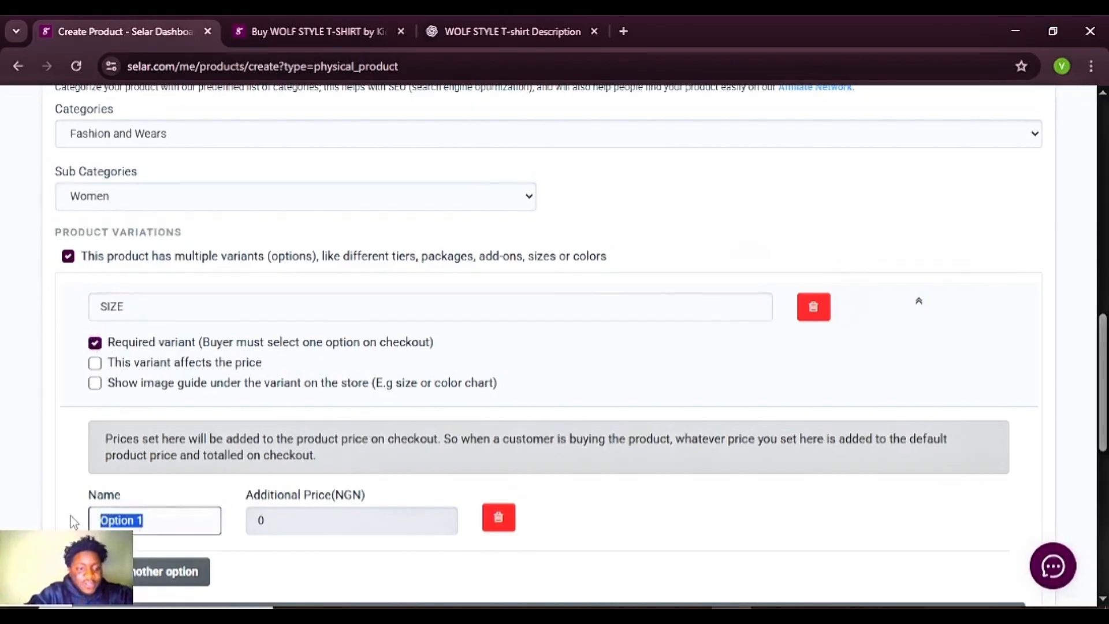
text(Small)
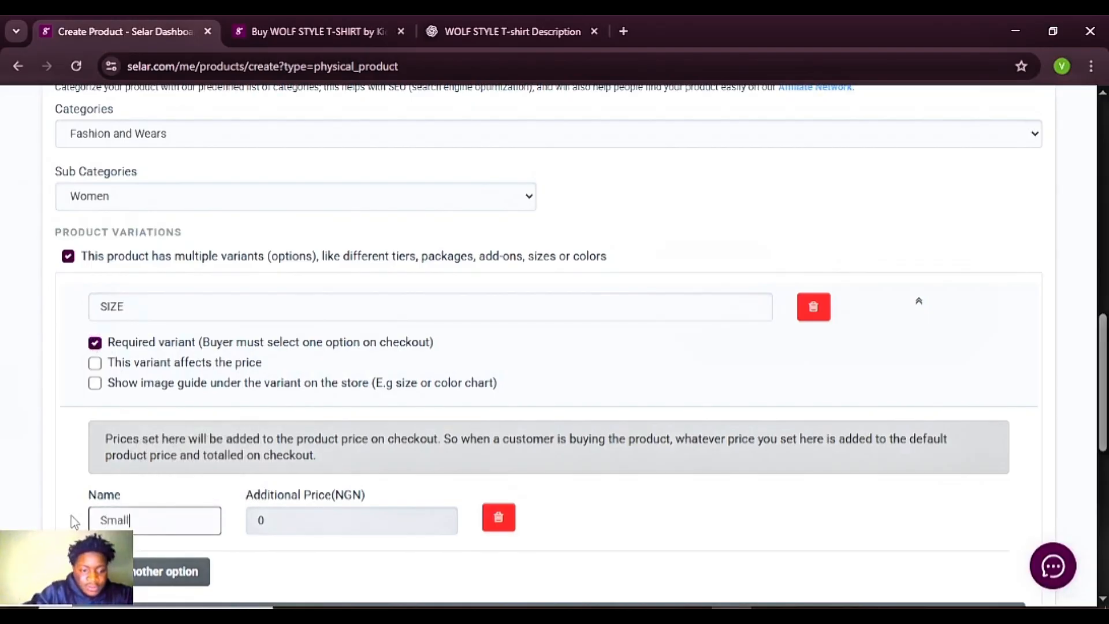
click(144, 572)
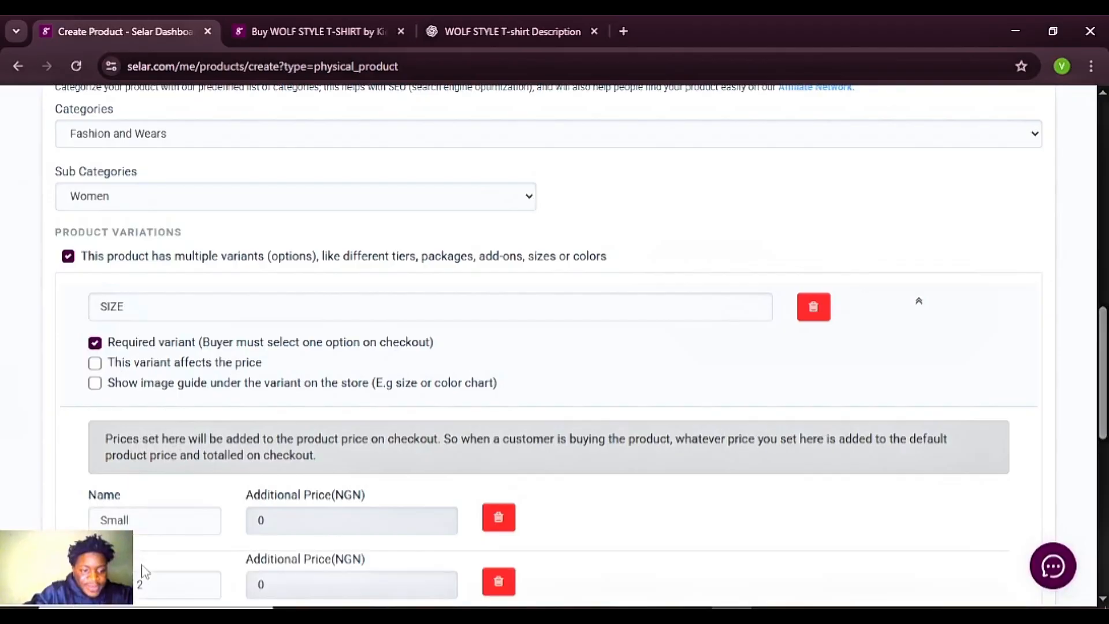
drag(145, 586, 81, 586)
key(BackSpace)
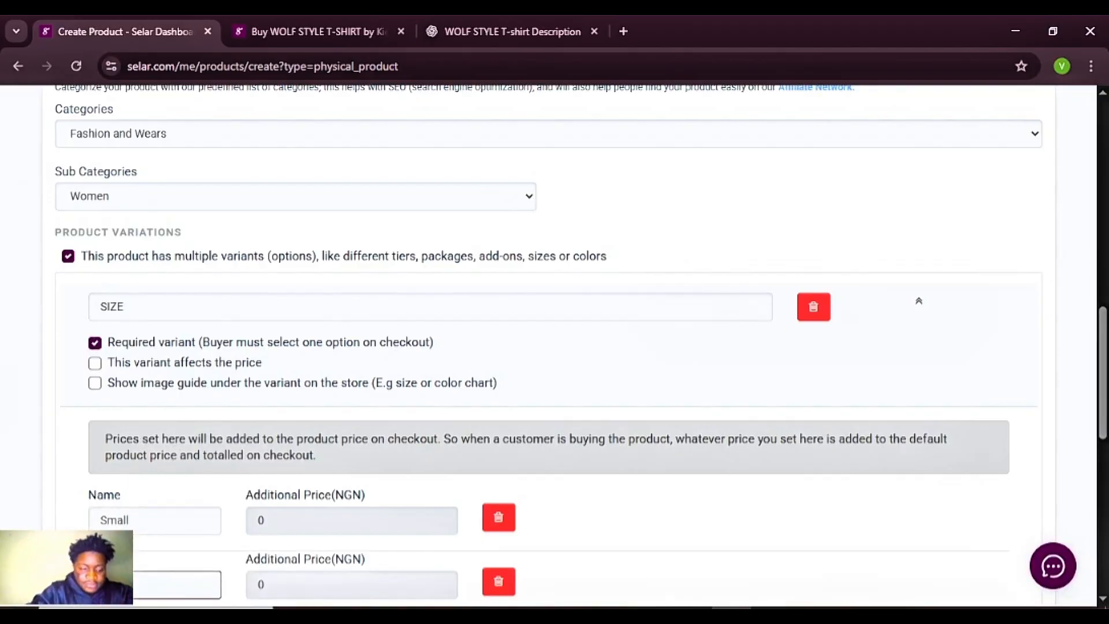
text(Medium)
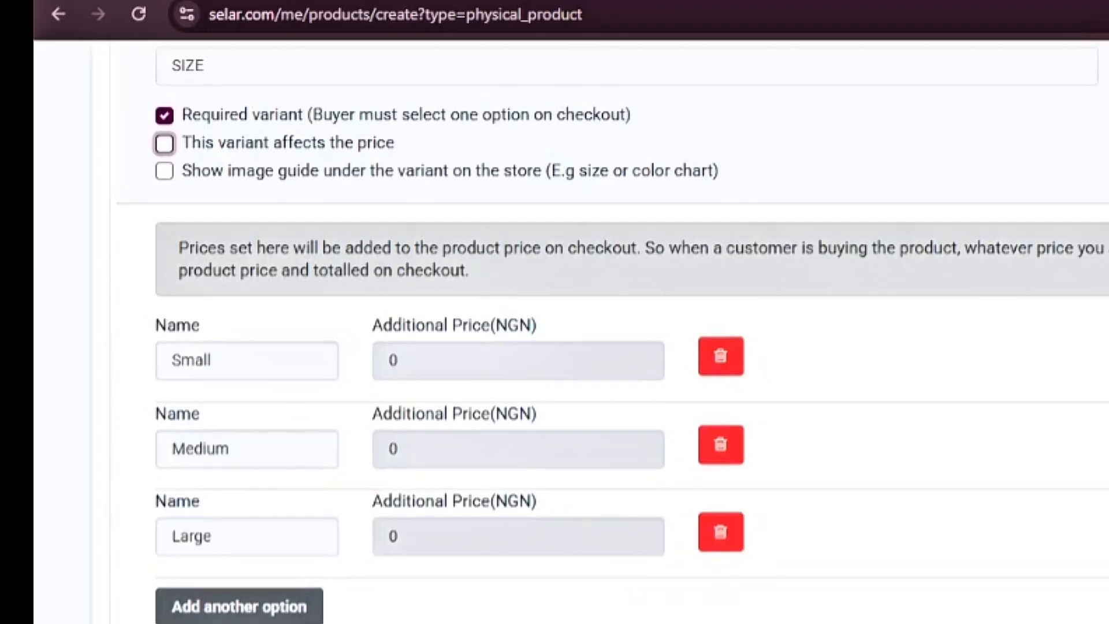
scroll(613, 330, up, 2)
scroll(619, 407, up, 1)
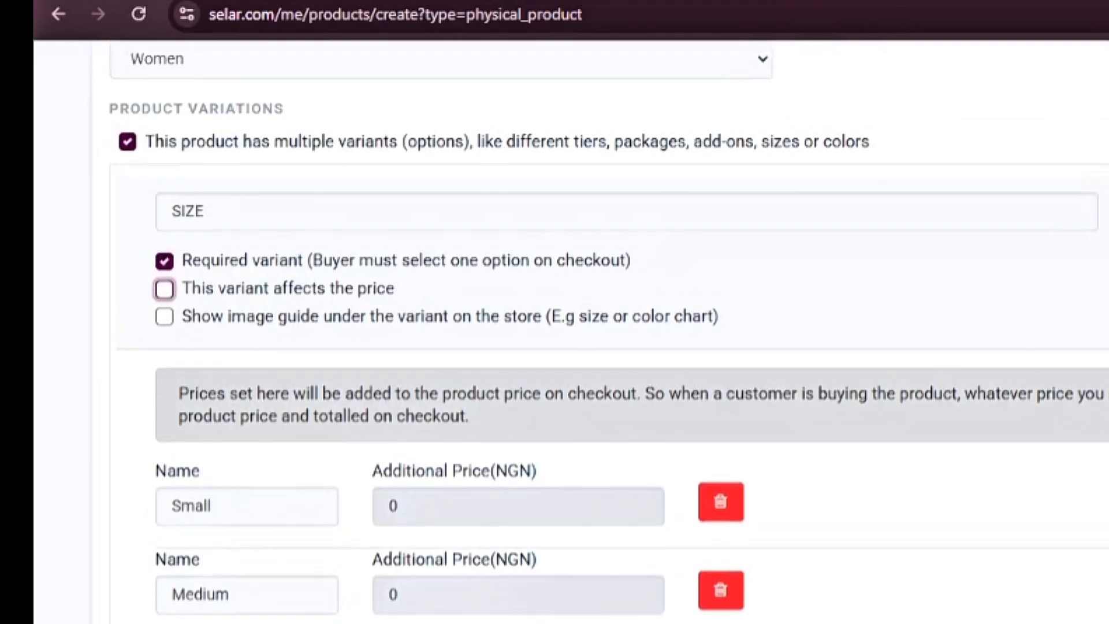
click(164, 288)
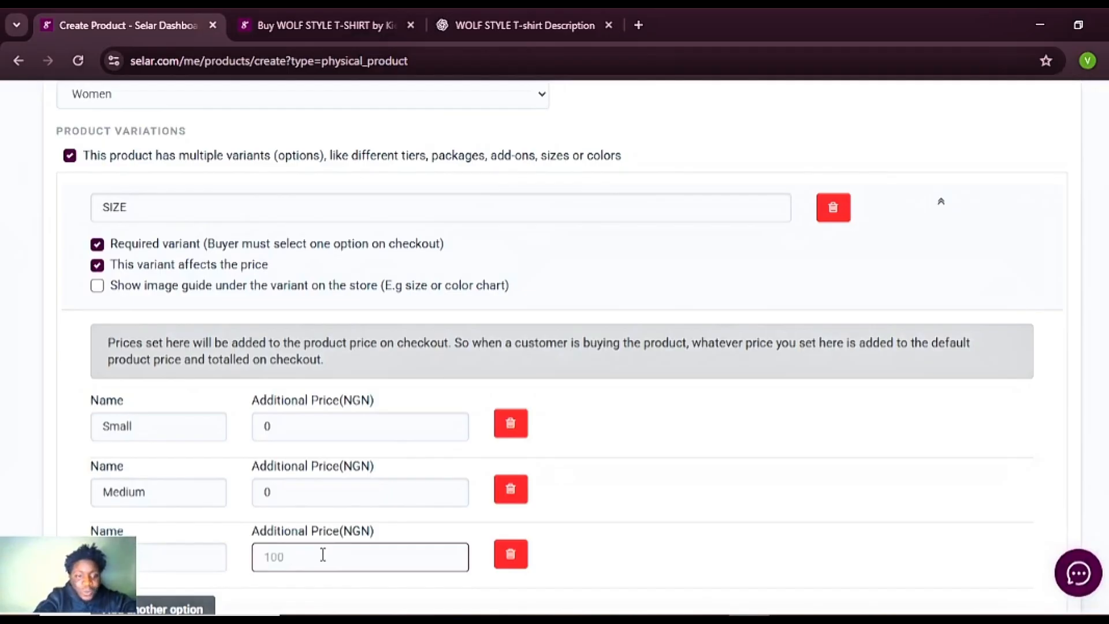
key(BackSpace)
key(BackSpace)
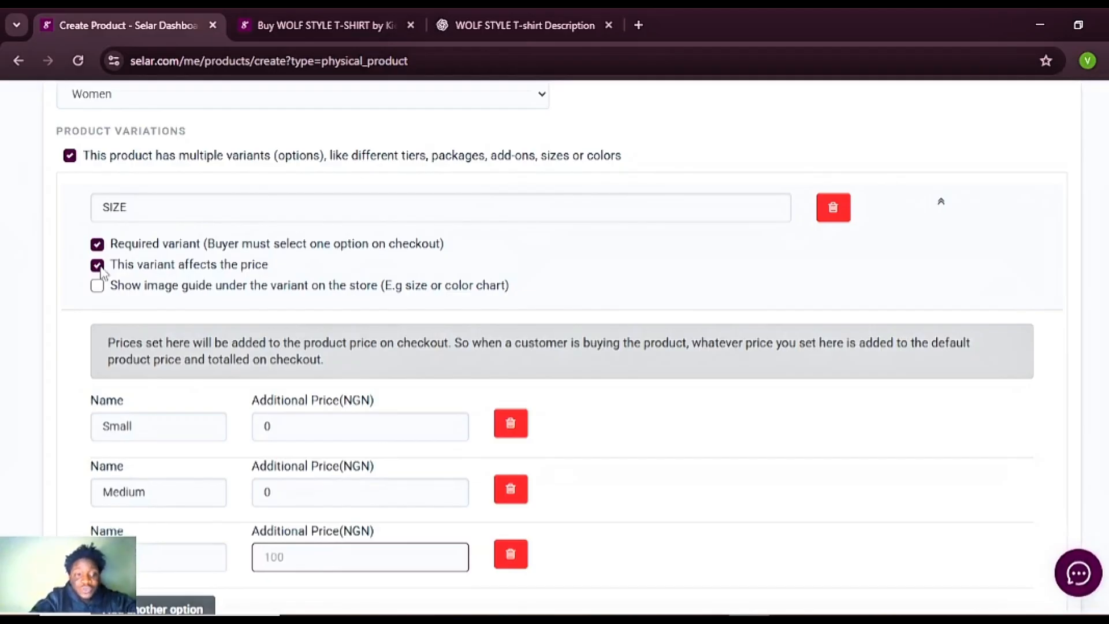
click(96, 267)
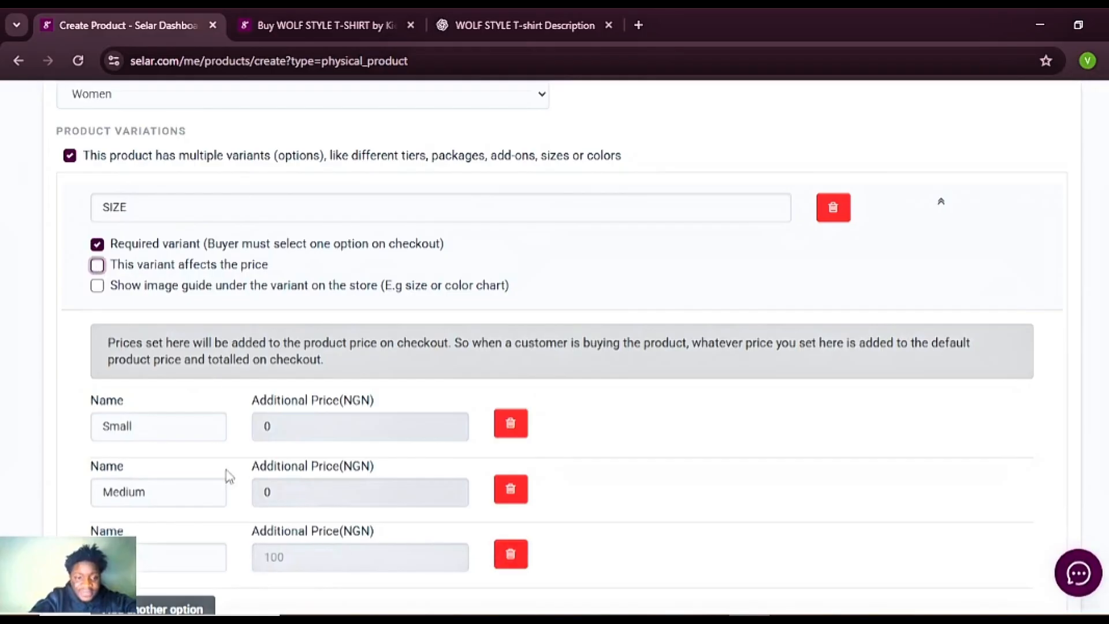
click(96, 265)
click(301, 558)
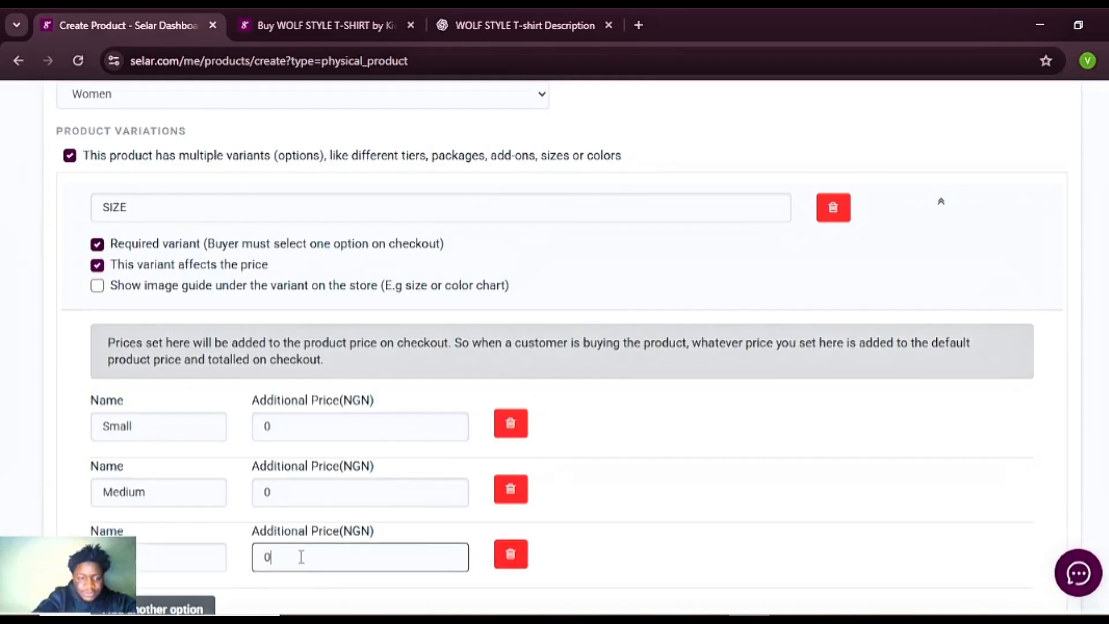
click(97, 266)
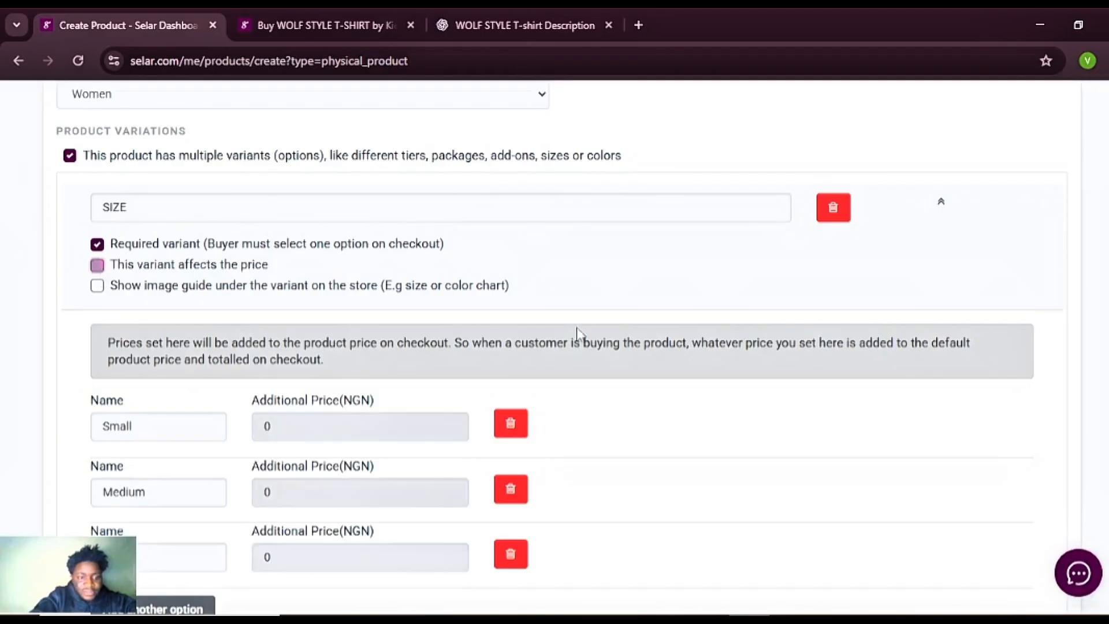
Assign the product to the women-wears store category and create the product.
scroll(554, 347, down, 8)
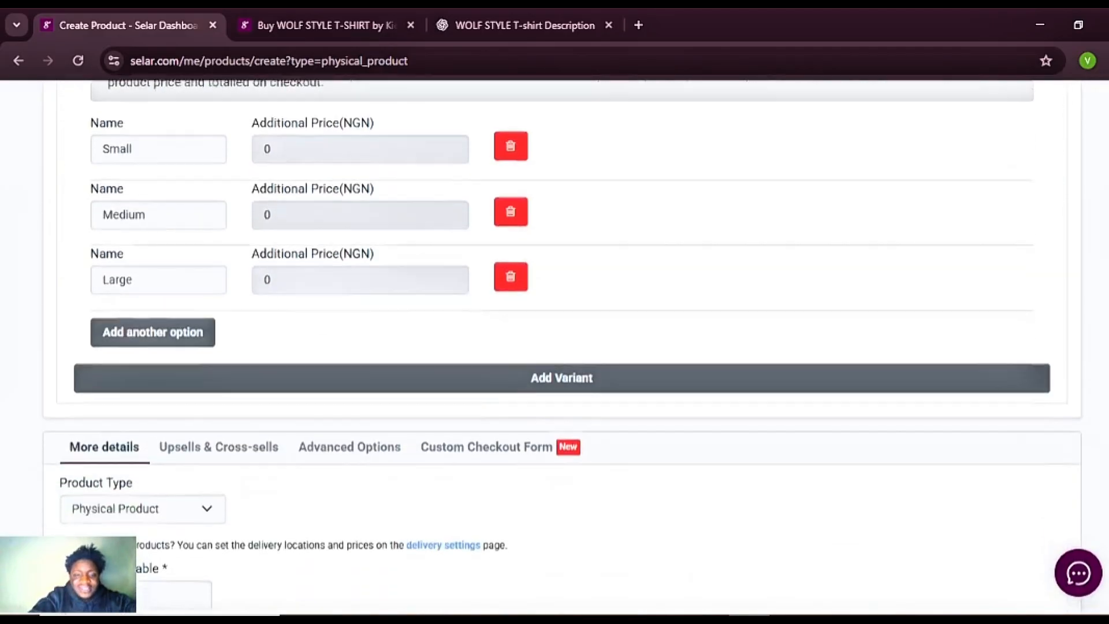
scroll(554, 346, down, 1)
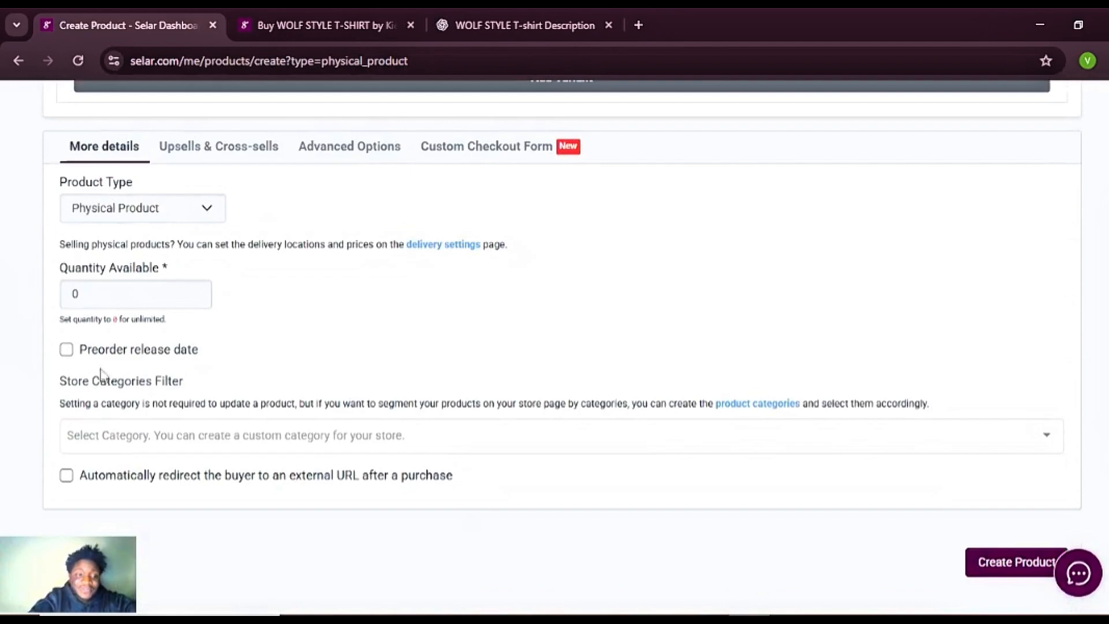
click(926, 449)
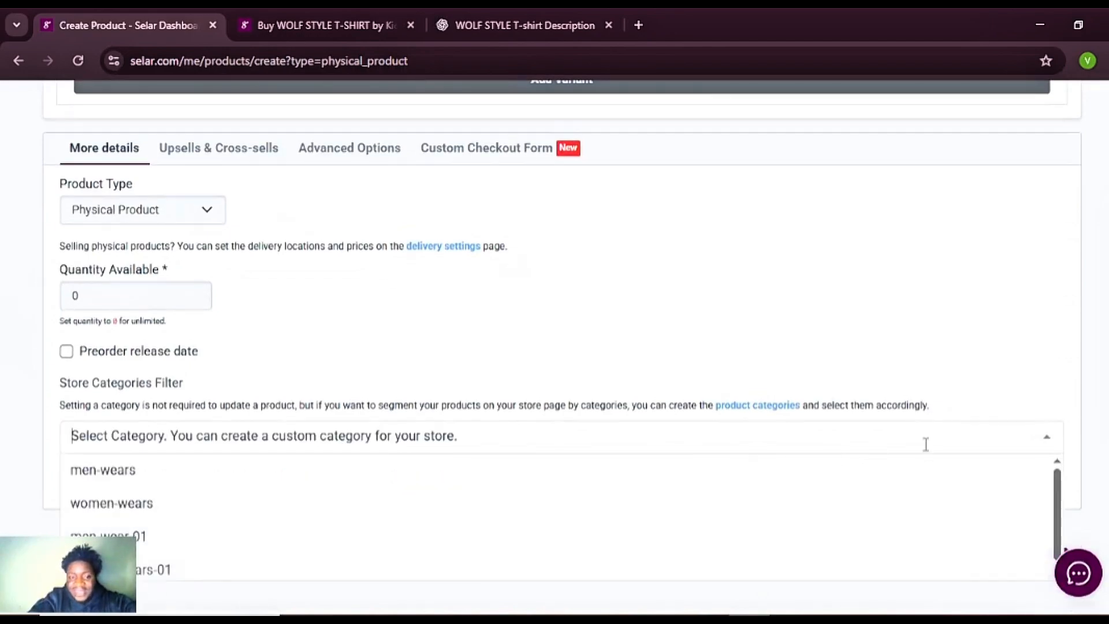
click(129, 511)
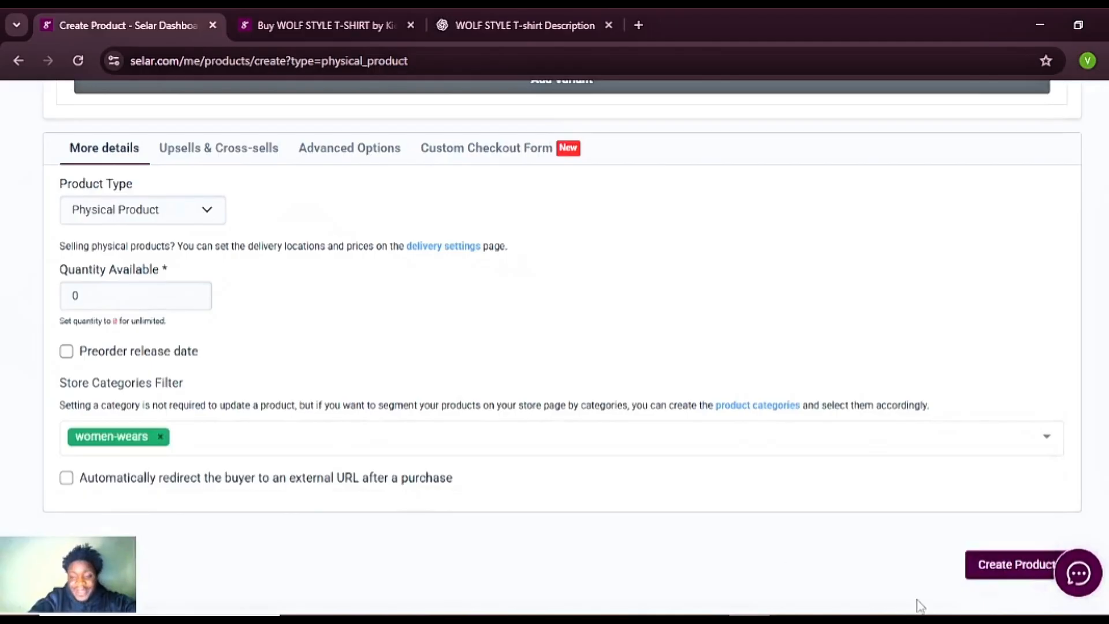
click(1007, 566)
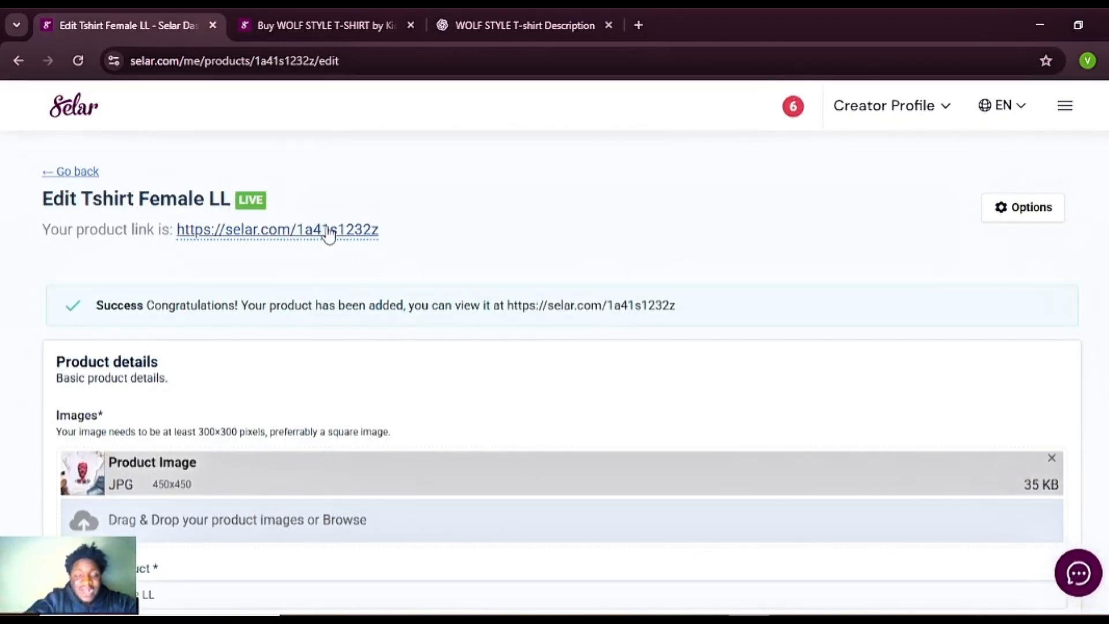
Customize the new product's URL ending to womentshirt and update the product.
scroll(554, 346, down, 1)
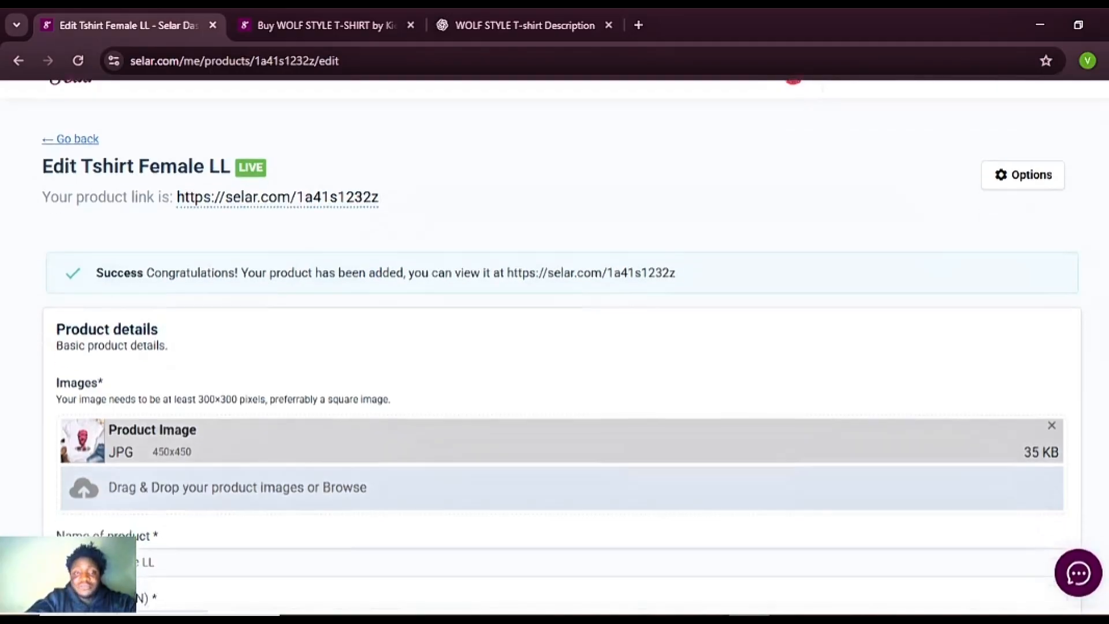
scroll(555, 346, down, 15)
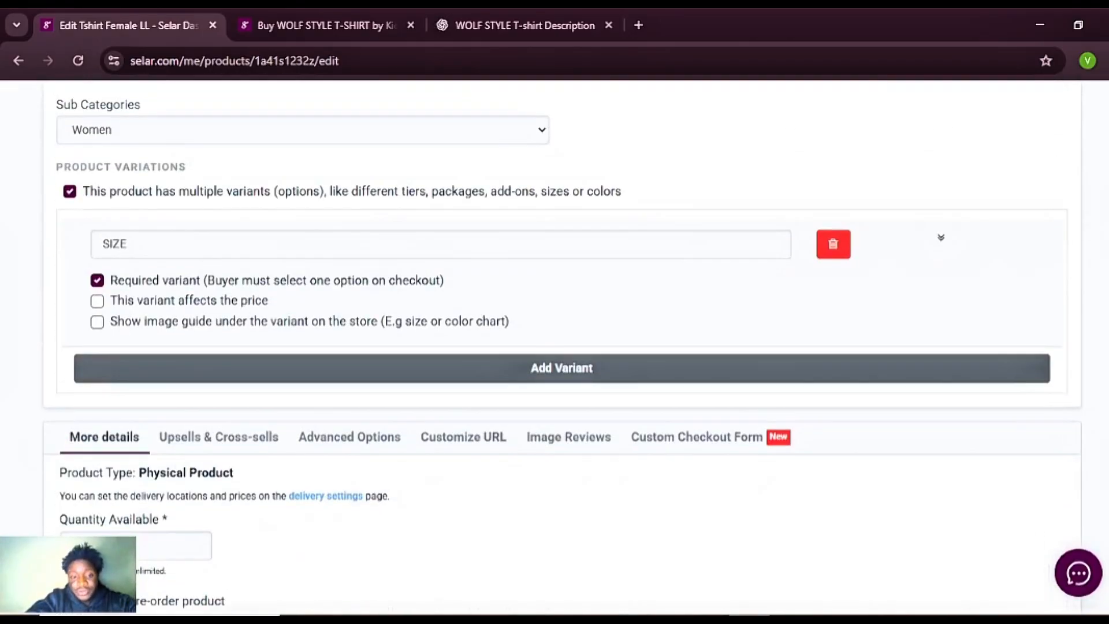
scroll(554, 347, down, 3)
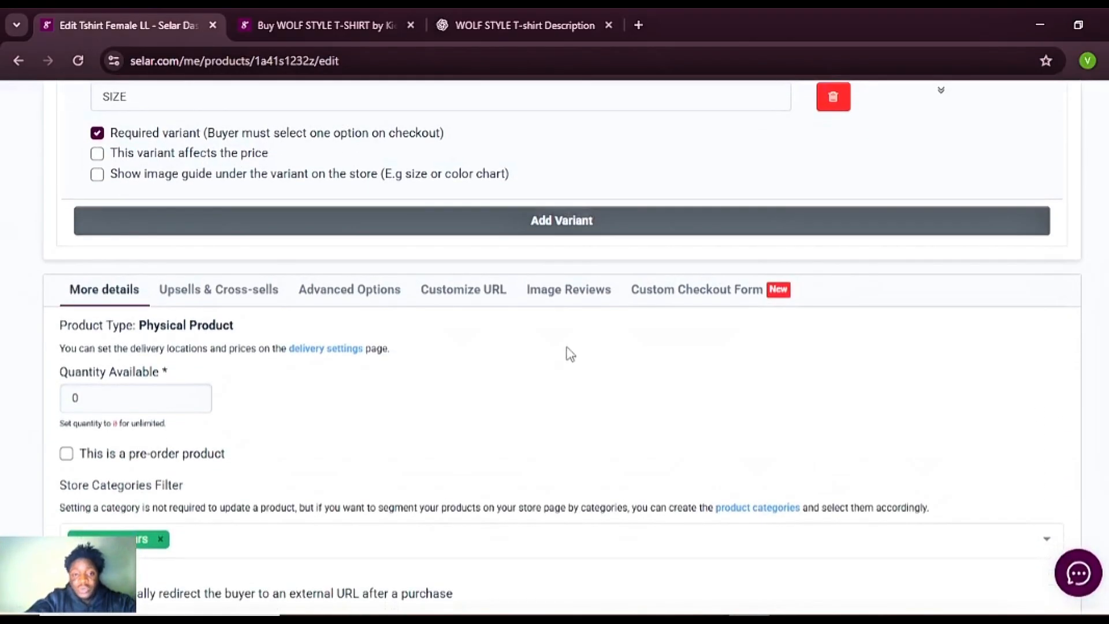
click(483, 293)
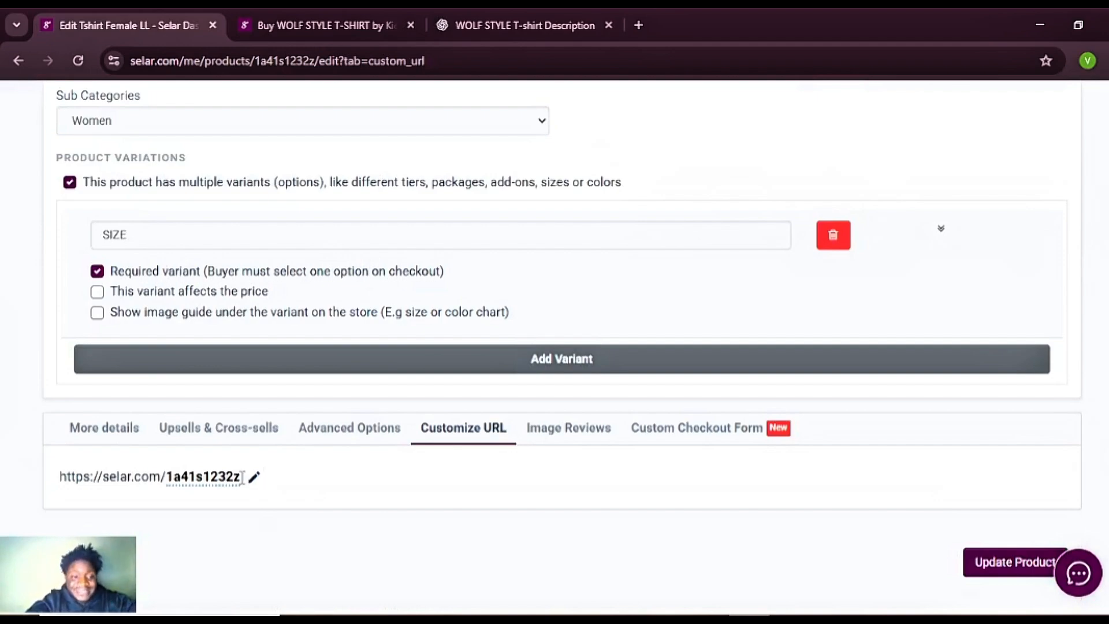
click(254, 475)
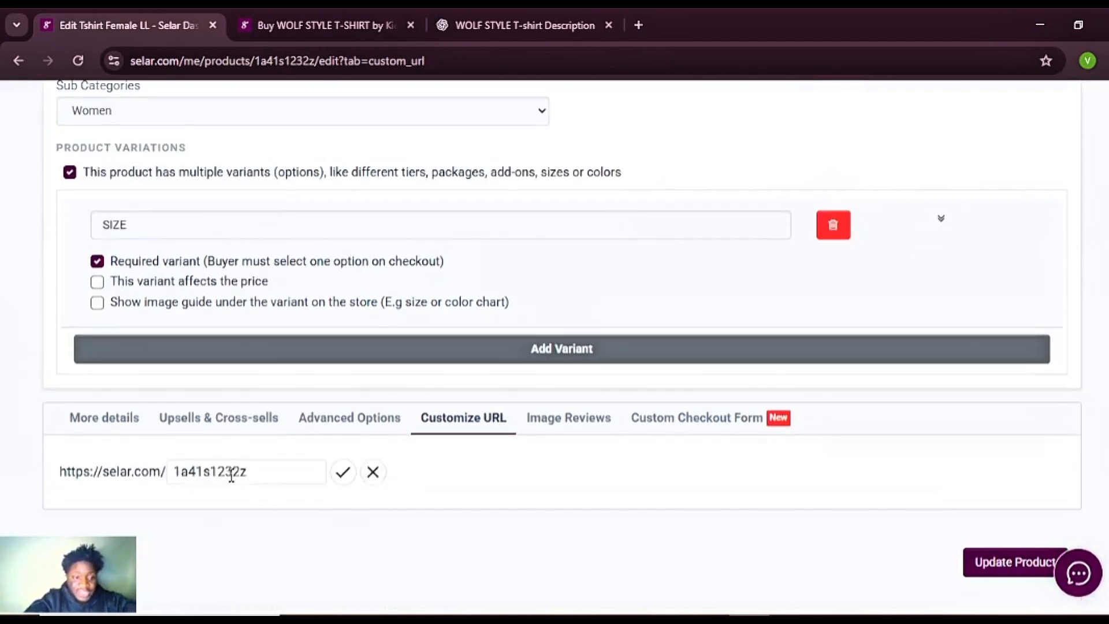
double_click(238, 472)
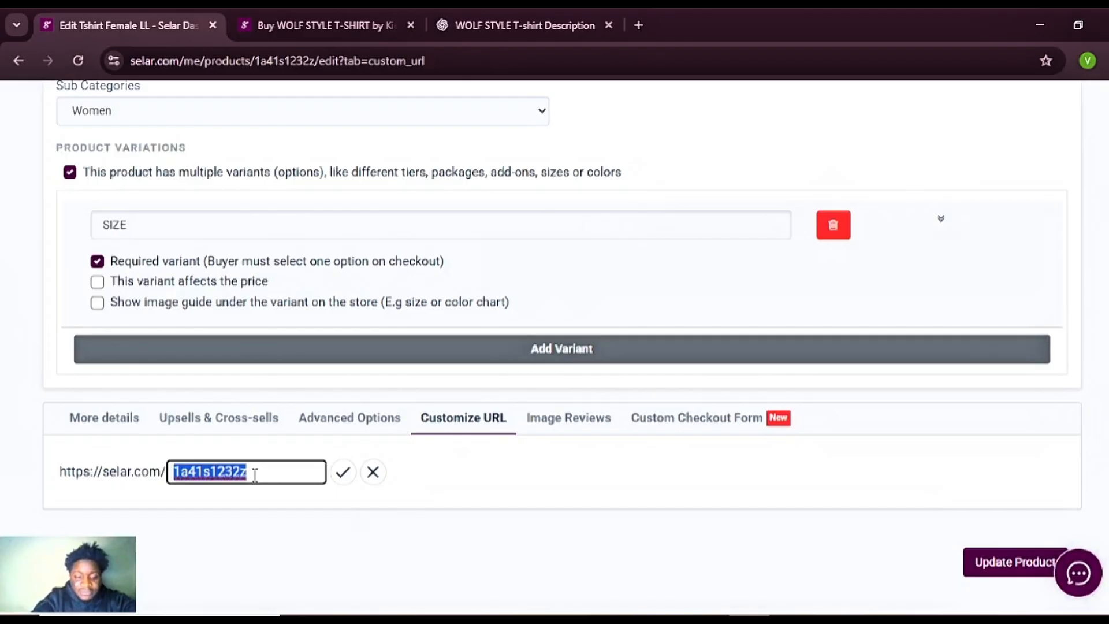
text(womentshirt)
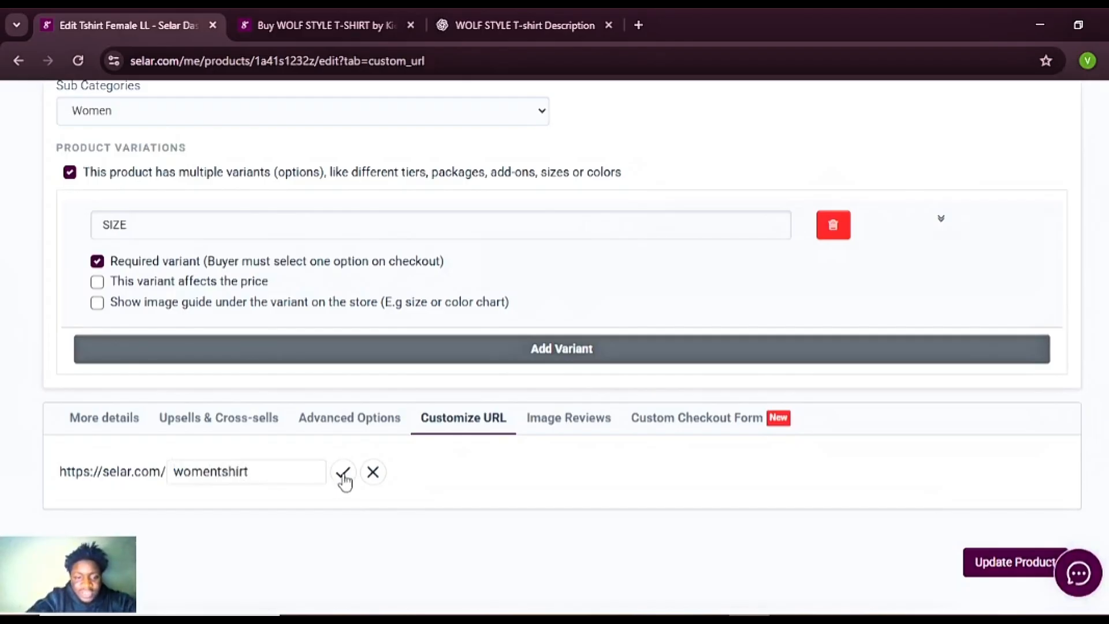
click(342, 472)
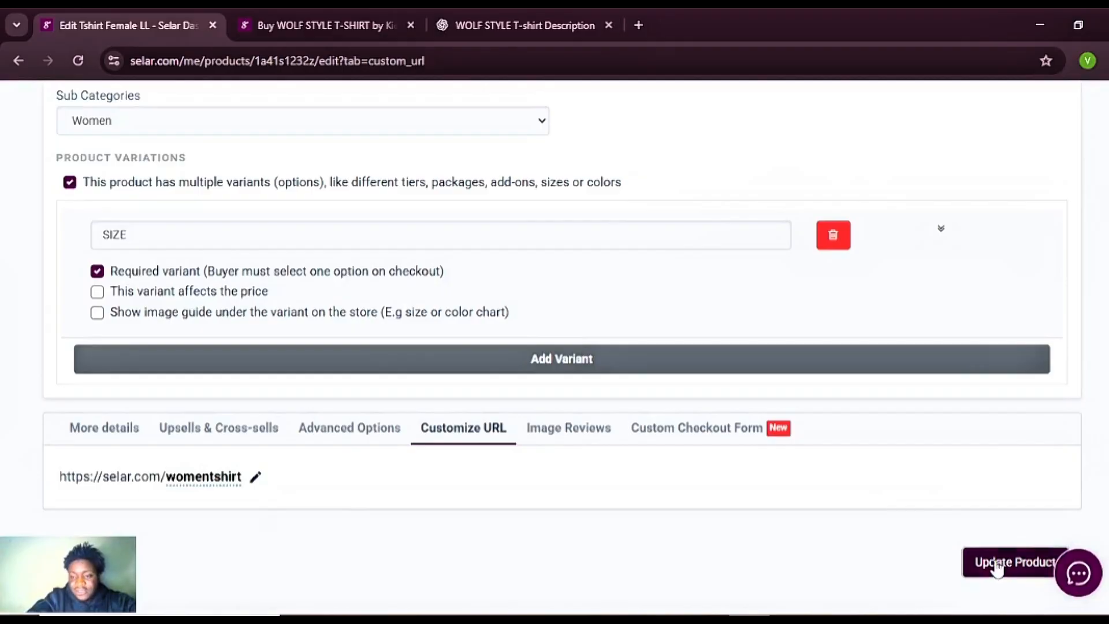
click(997, 561)
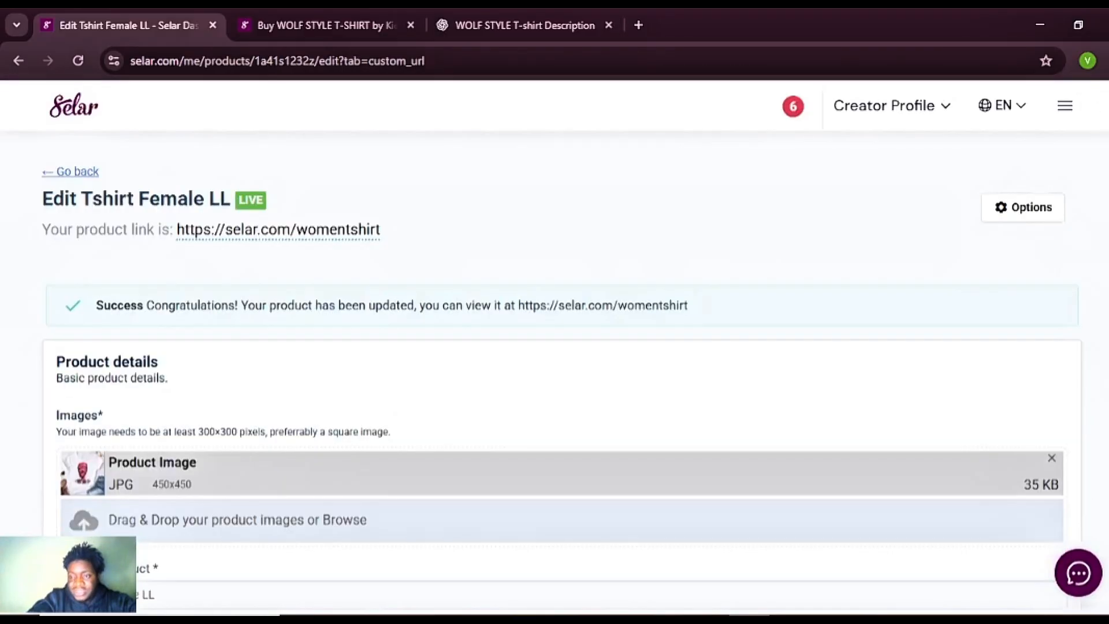
Open the female T-shirt's live product page and check its Medium and Large size options and the displayed price.
click(339, 234)
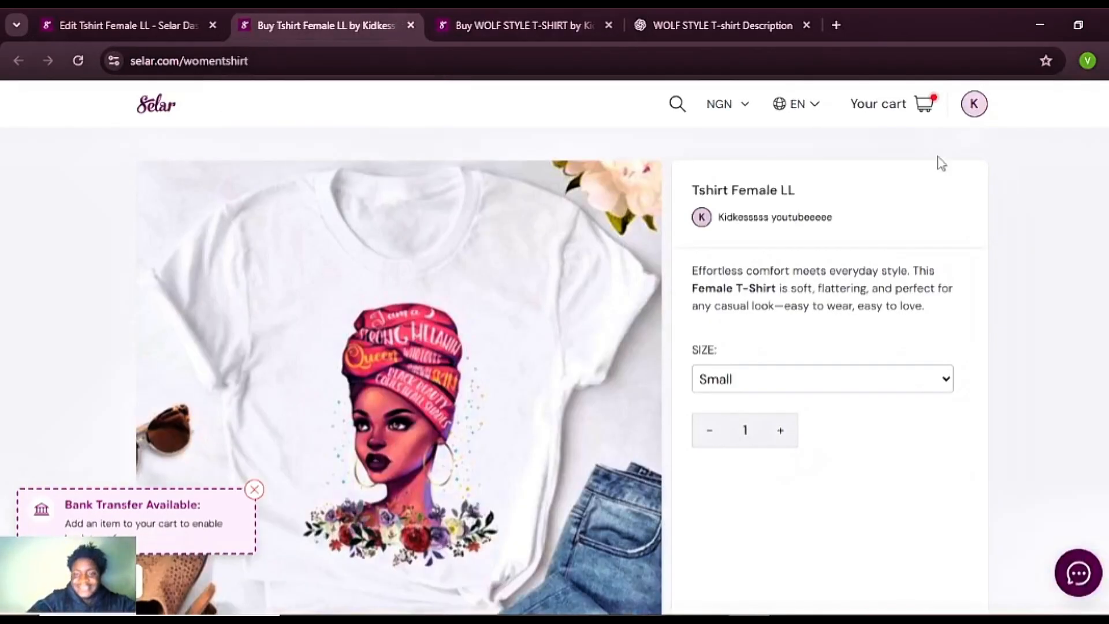
scroll(555, 346, down, 2)
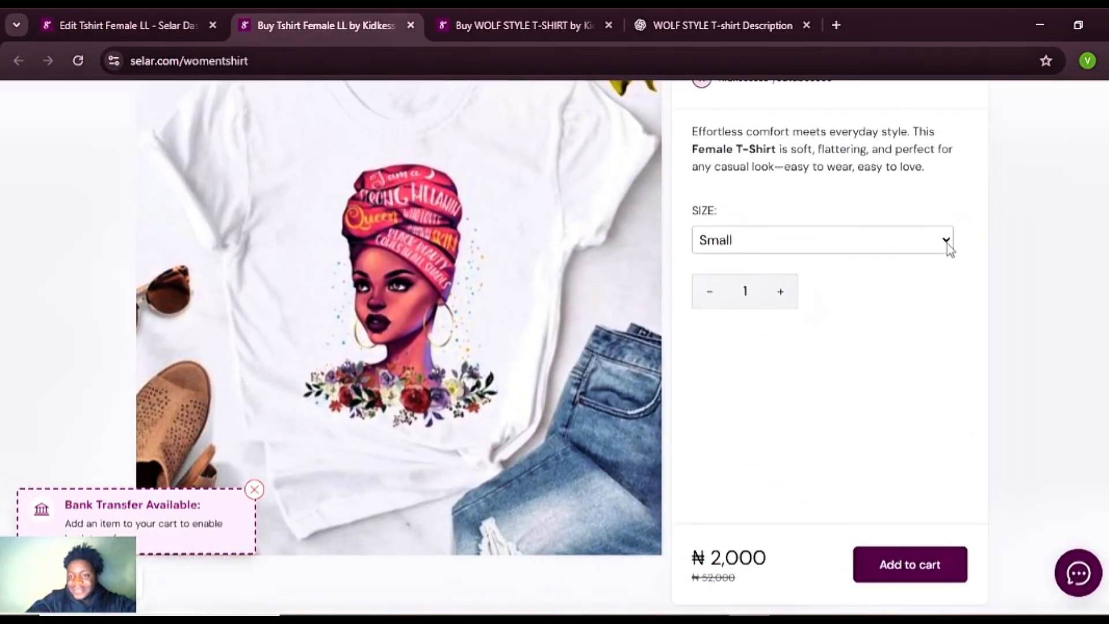
click(947, 242)
click(846, 297)
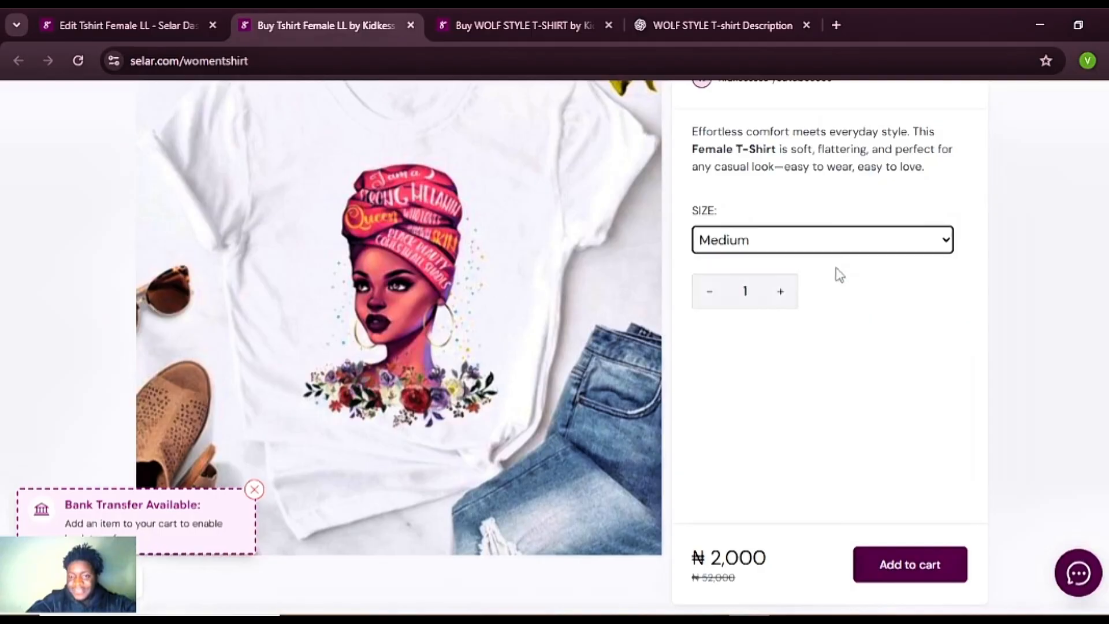
click(927, 238)
click(833, 316)
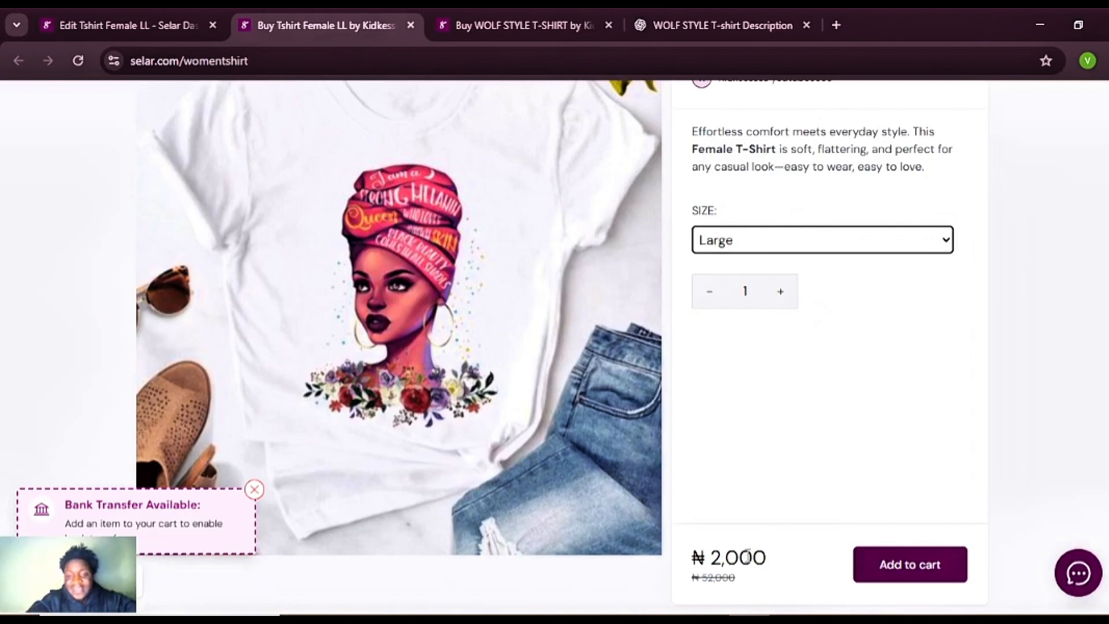
drag(768, 560, 715, 563)
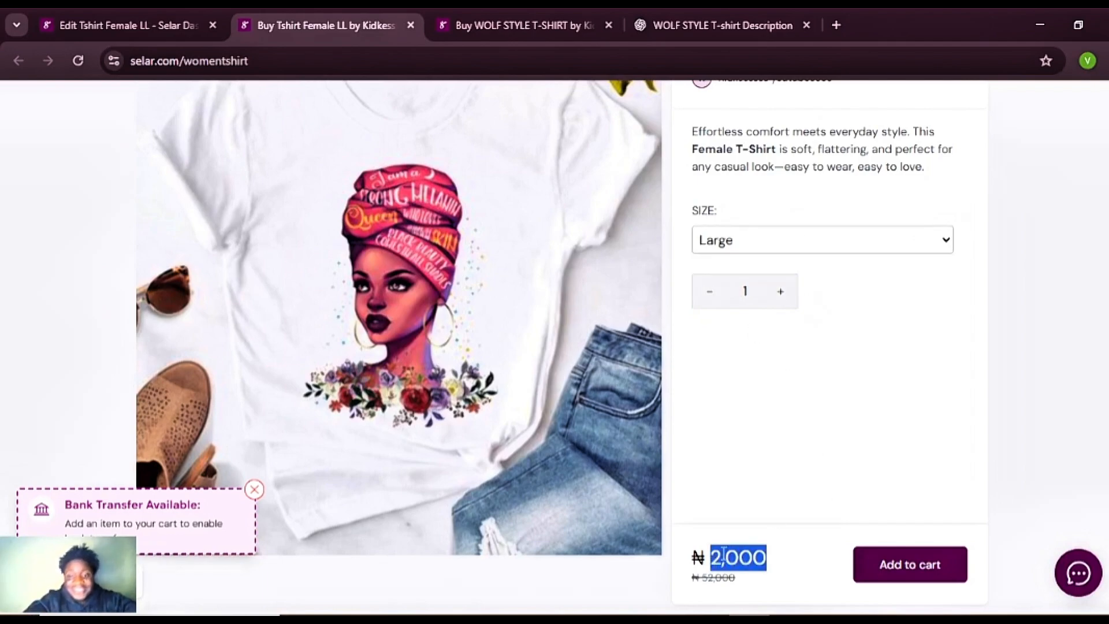
Return to editing the female T-shirt, set its sale price to 25000 NGN and update the product.
click(160, 17)
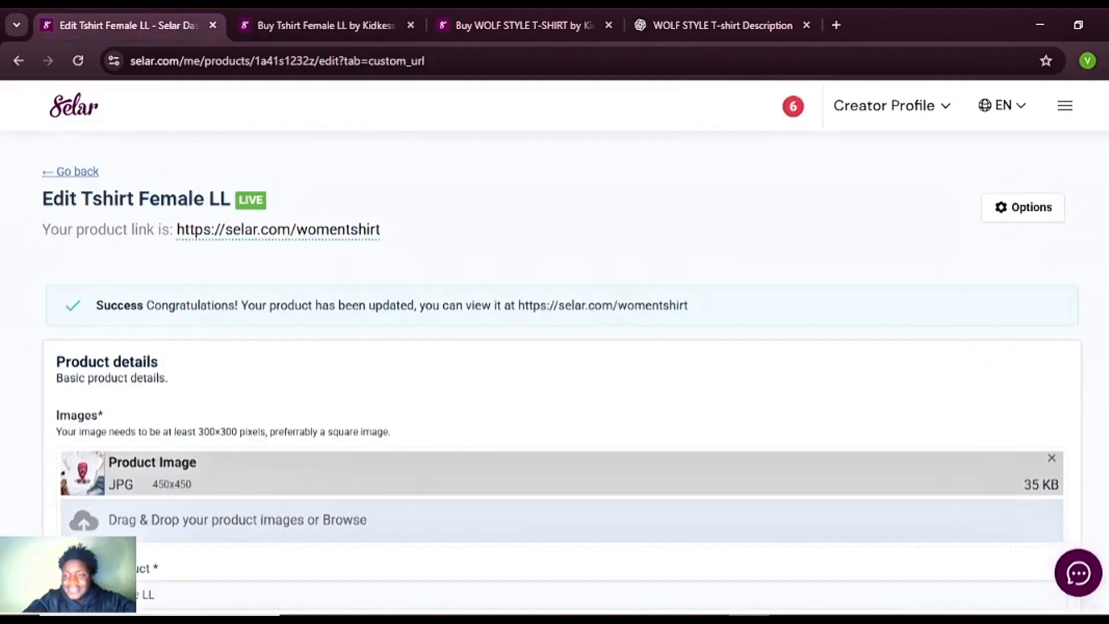
scroll(145, 266, down, 7)
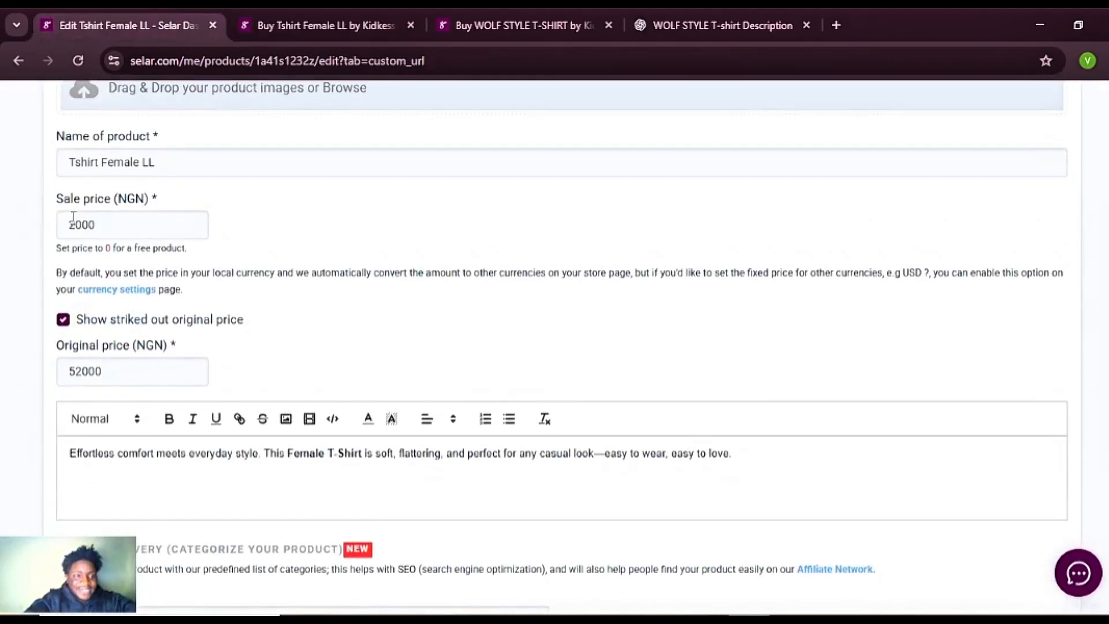
click(72, 219)
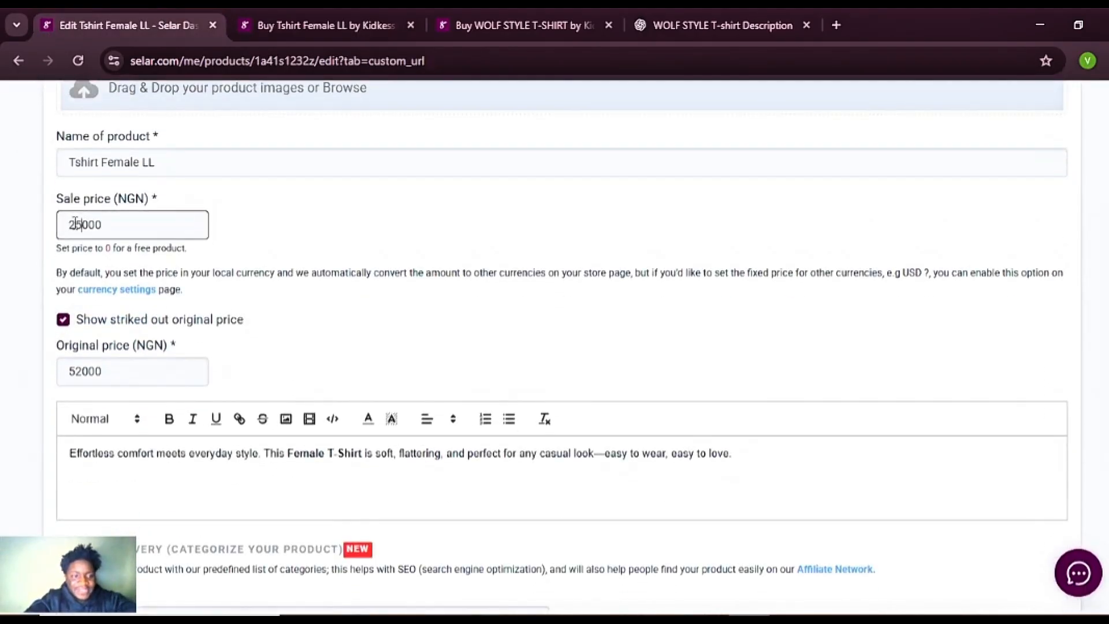
scroll(555, 347, down, 10)
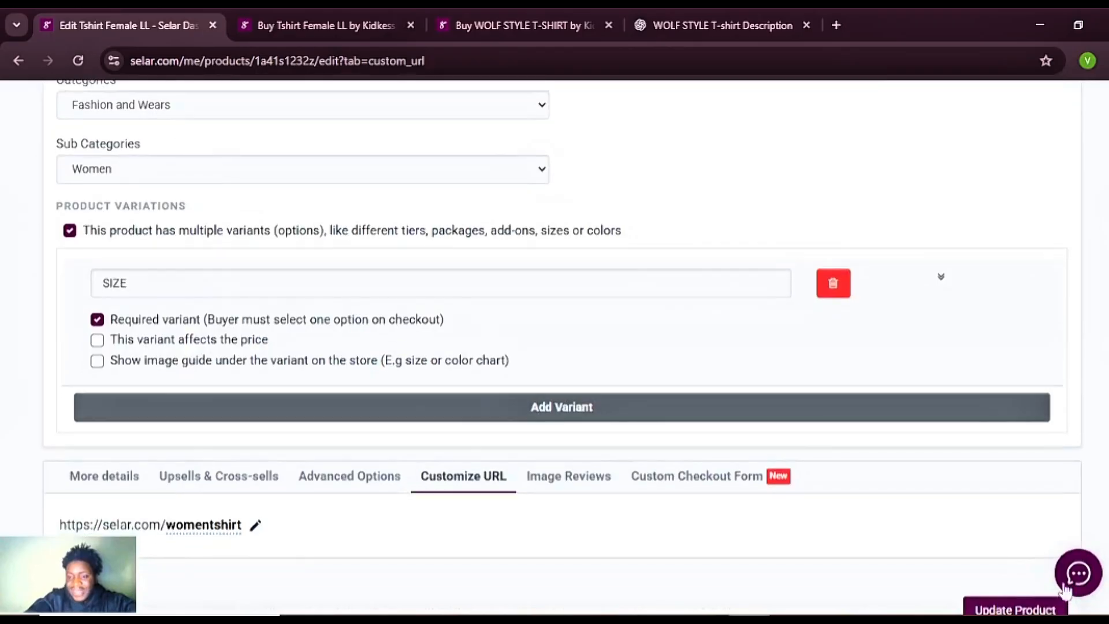
click(1010, 611)
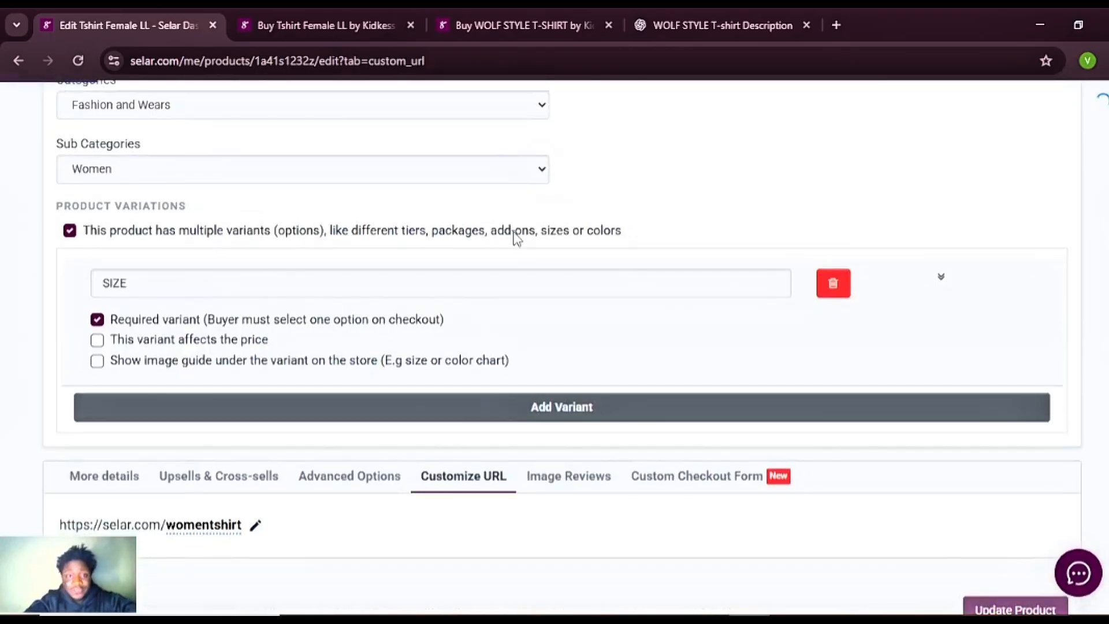
Reload the female T-shirt's live product page and check the displayed price.
click(345, 13)
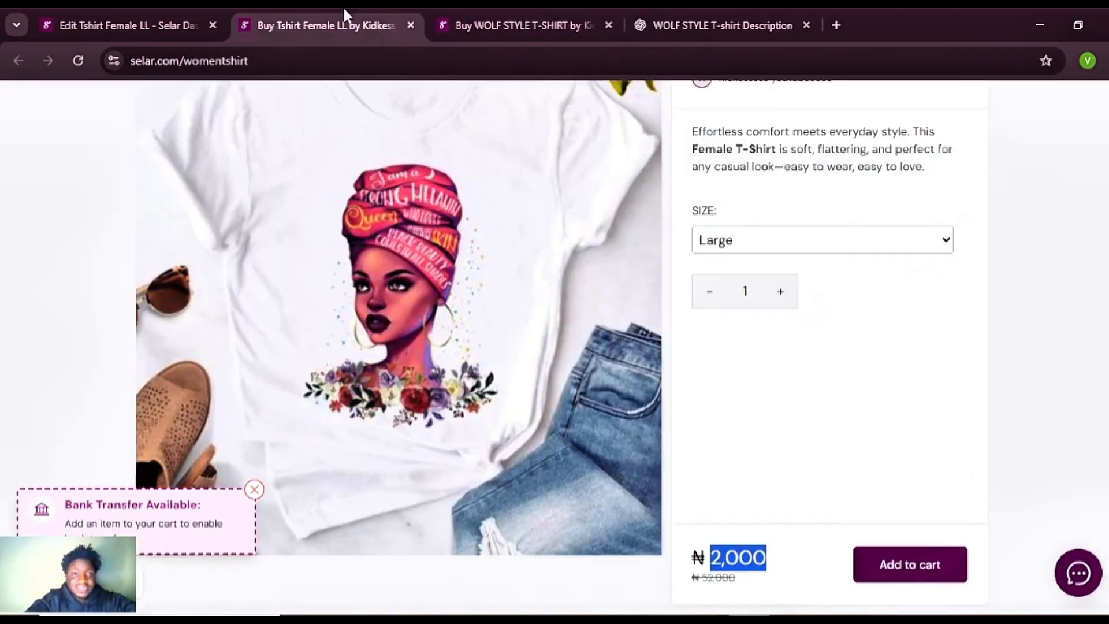
click(78, 60)
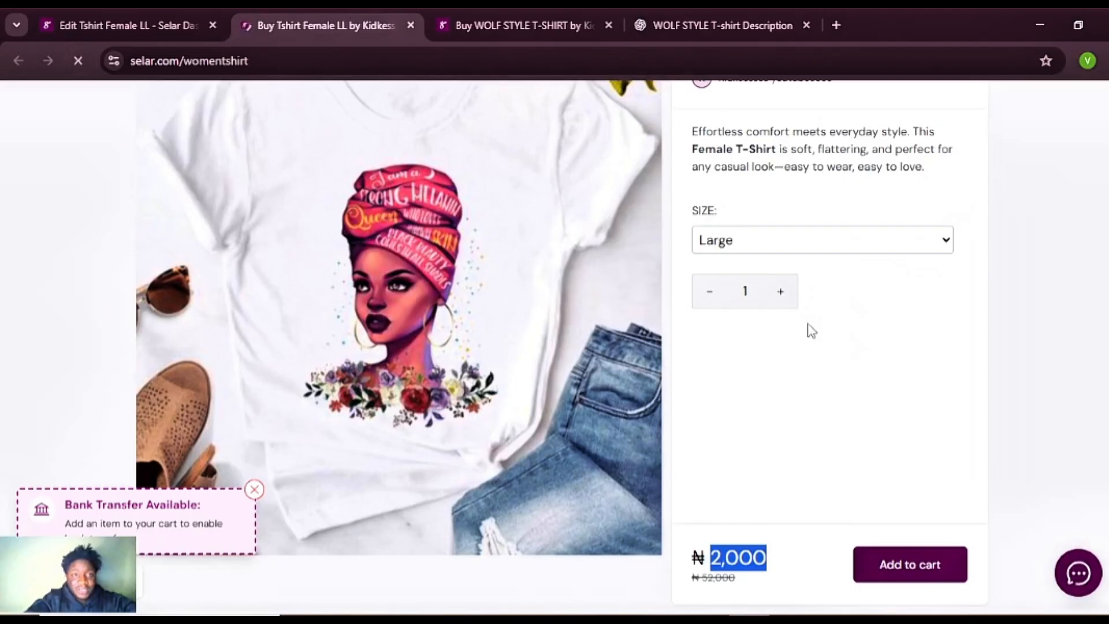
scroll(1040, 344, down, 3)
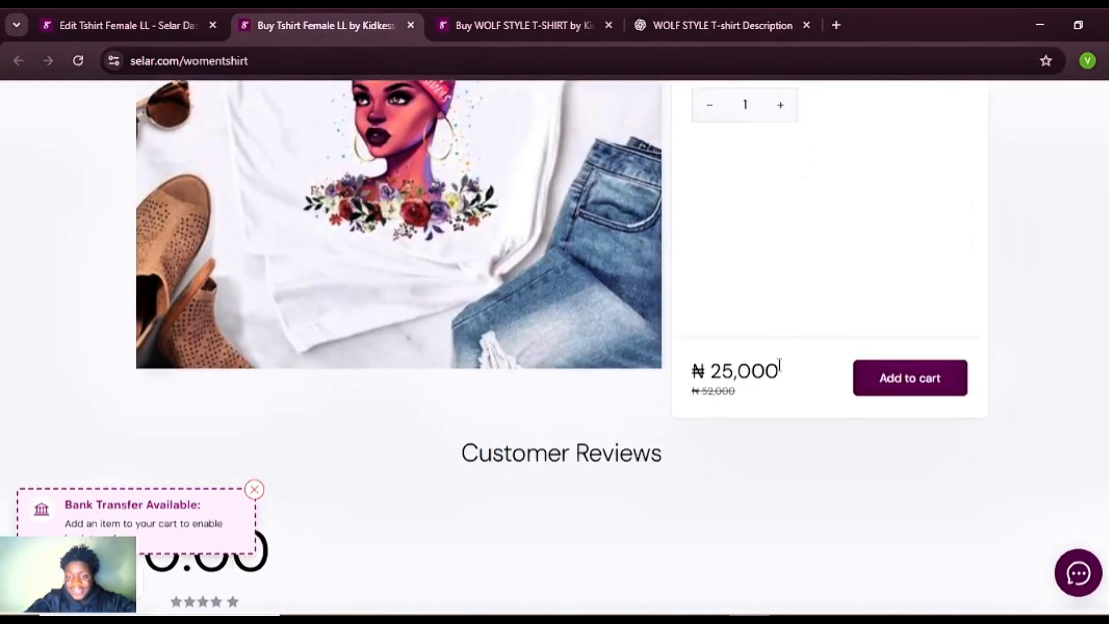
mouse_move(779, 365)
mouse_down()
mouse_move(702, 370)
mouse_move(764, 365)
mouse_up()
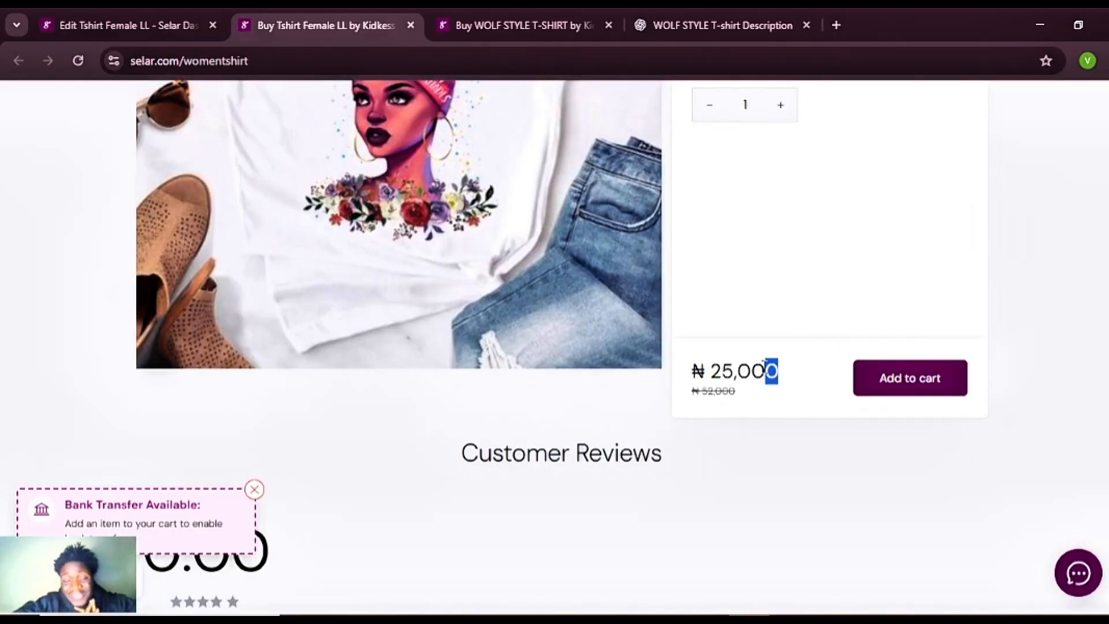
Return to the dashboard and open the public storefront through the store link to view its product listing.
click(136, 14)
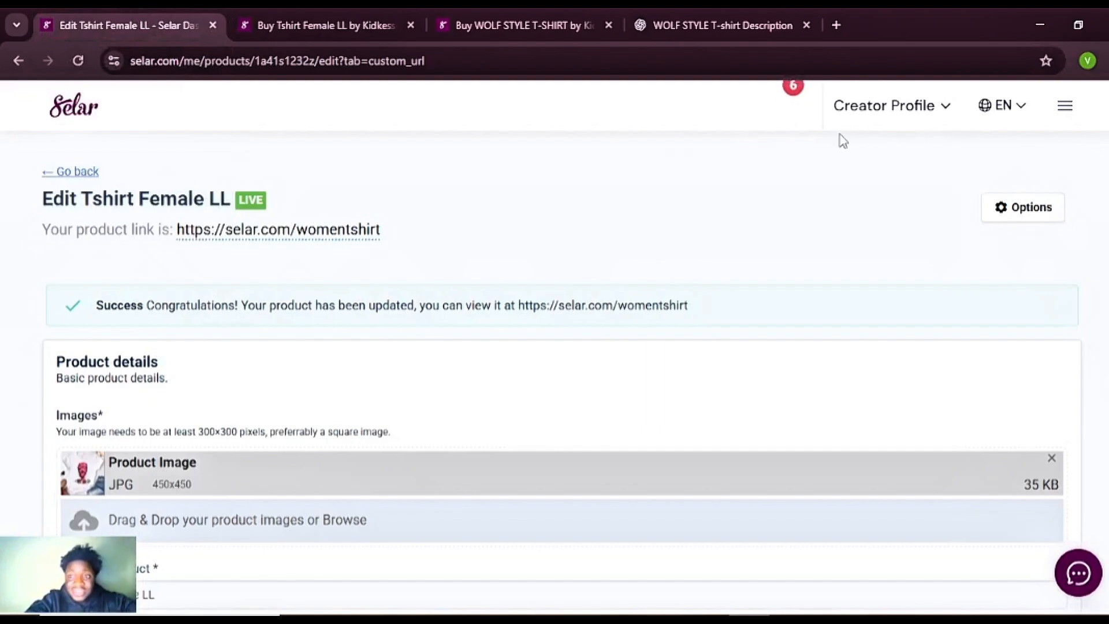
click(1066, 106)
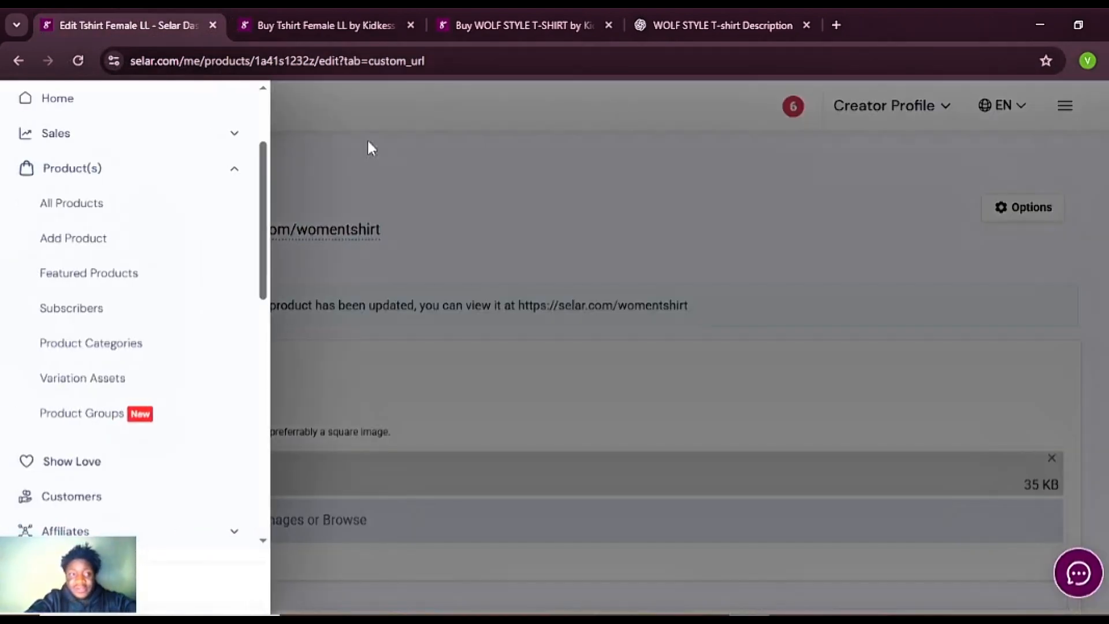
scroll(173, 173, up, 3)
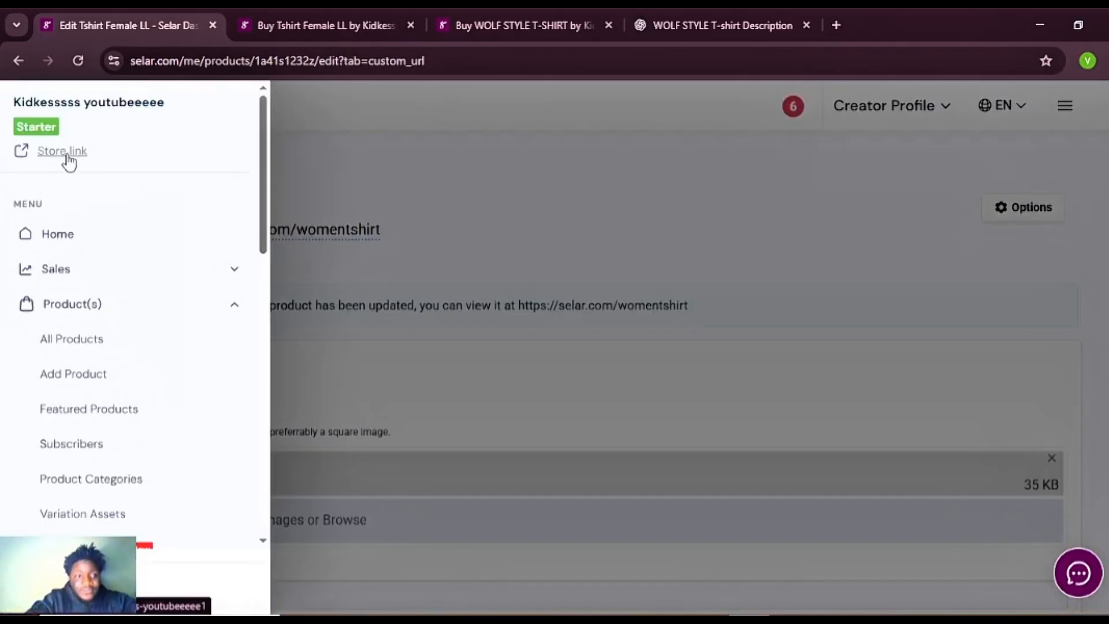
click(67, 153)
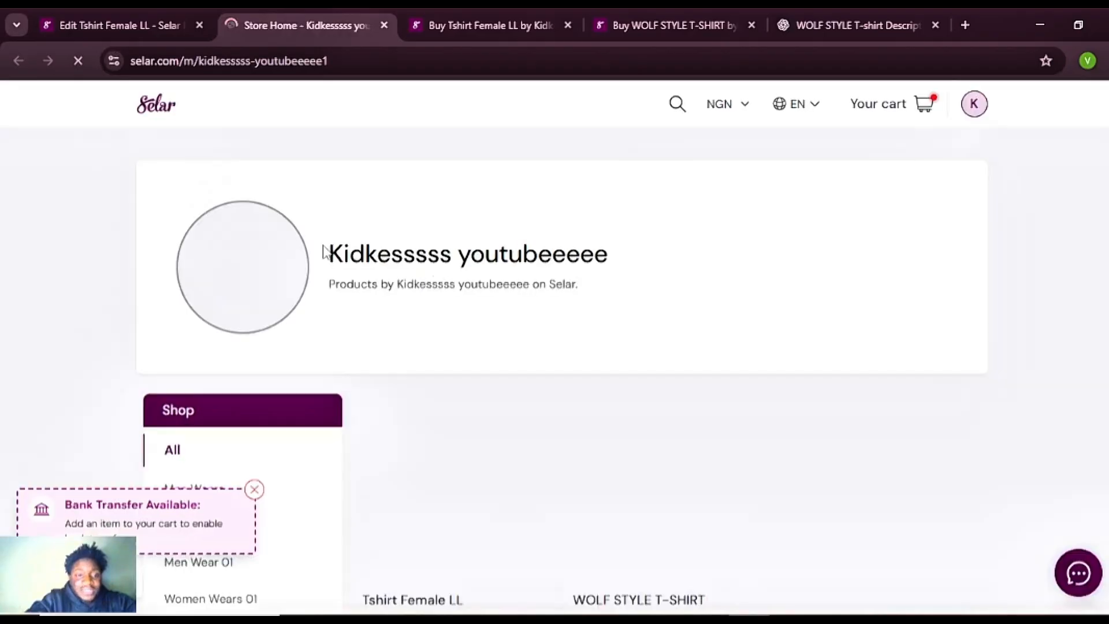
scroll(894, 279, down, 2)
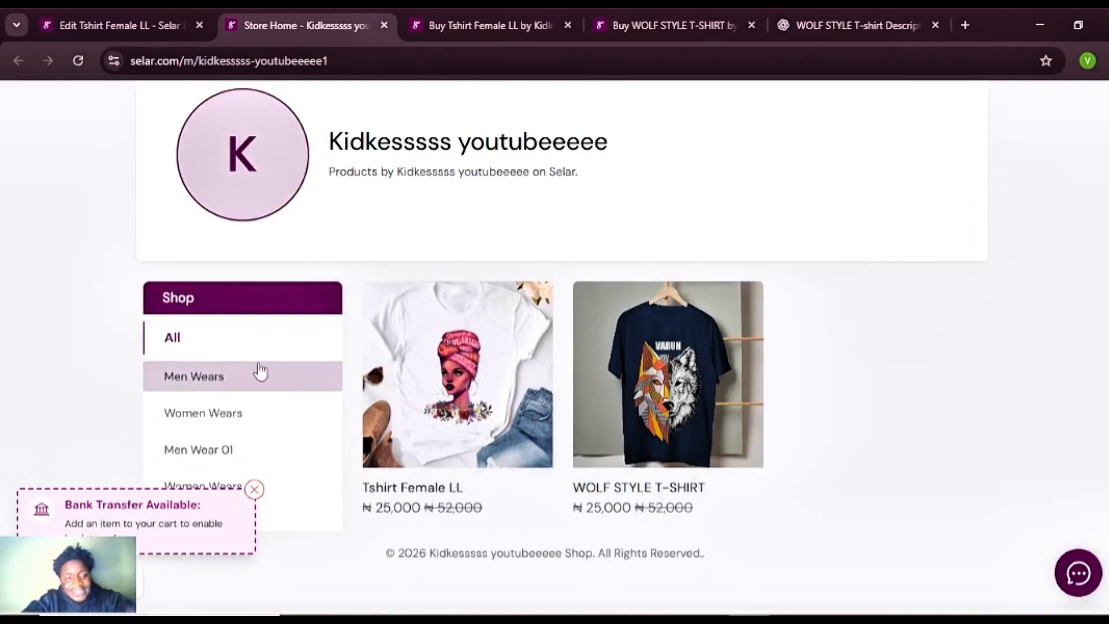
Dismiss the bank transfer notice and filter the storefront by Men Wears and by Women Wears to check each category's products.
click(254, 490)
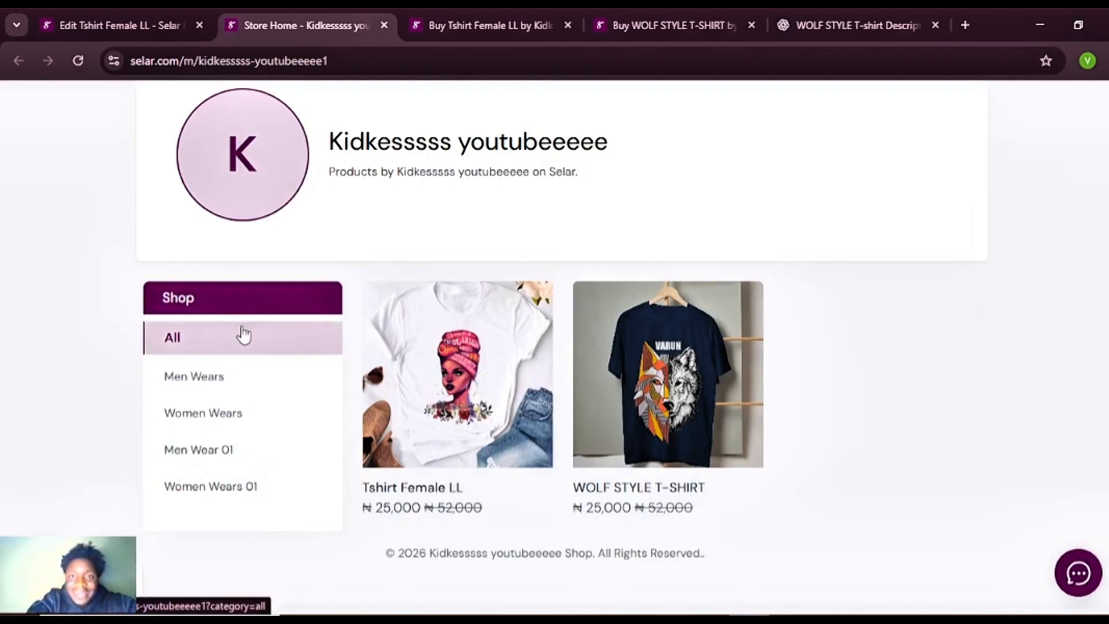
click(212, 380)
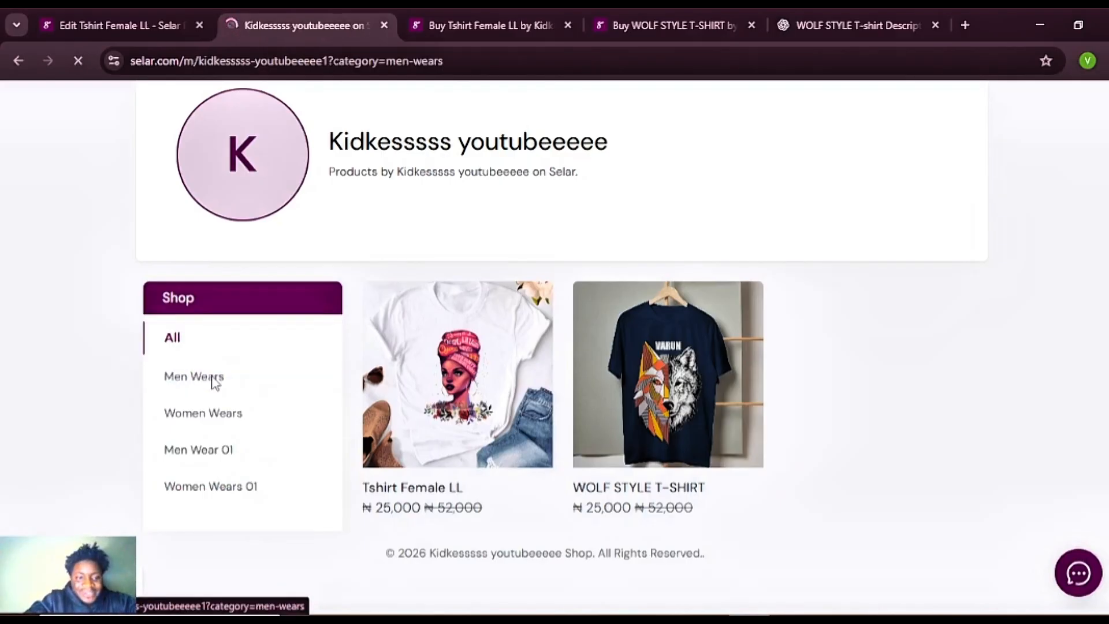
scroll(878, 428, down, 2)
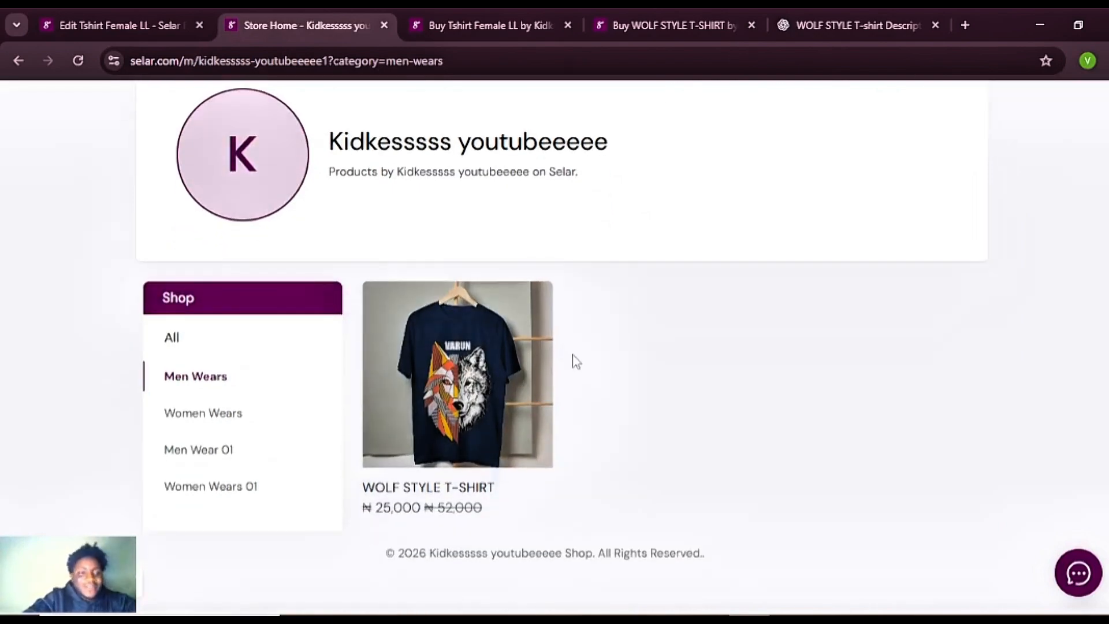
click(195, 413)
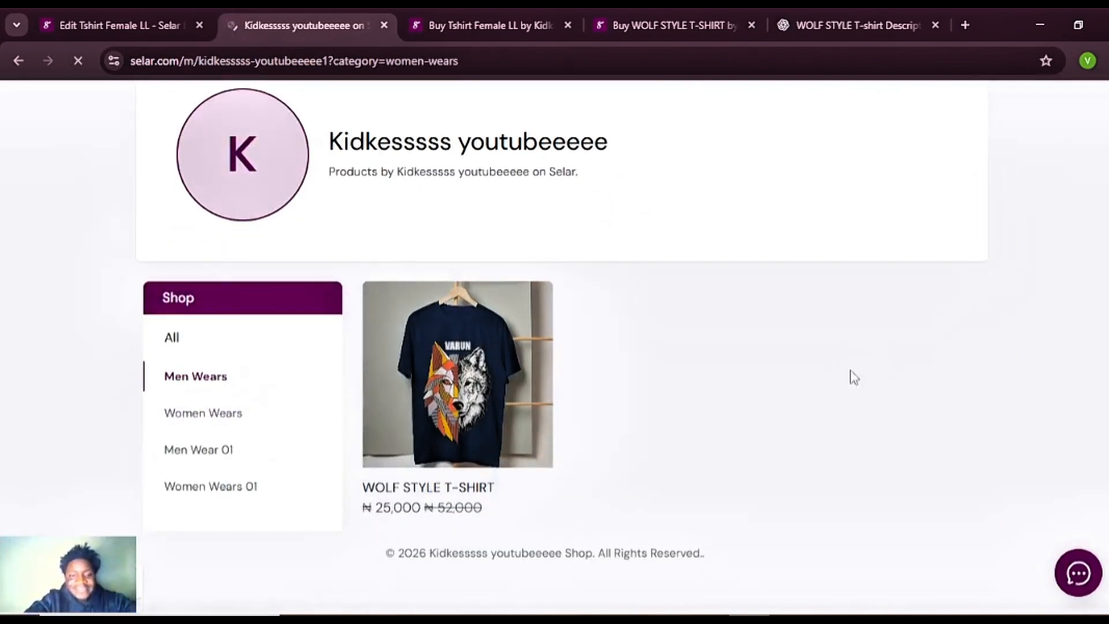